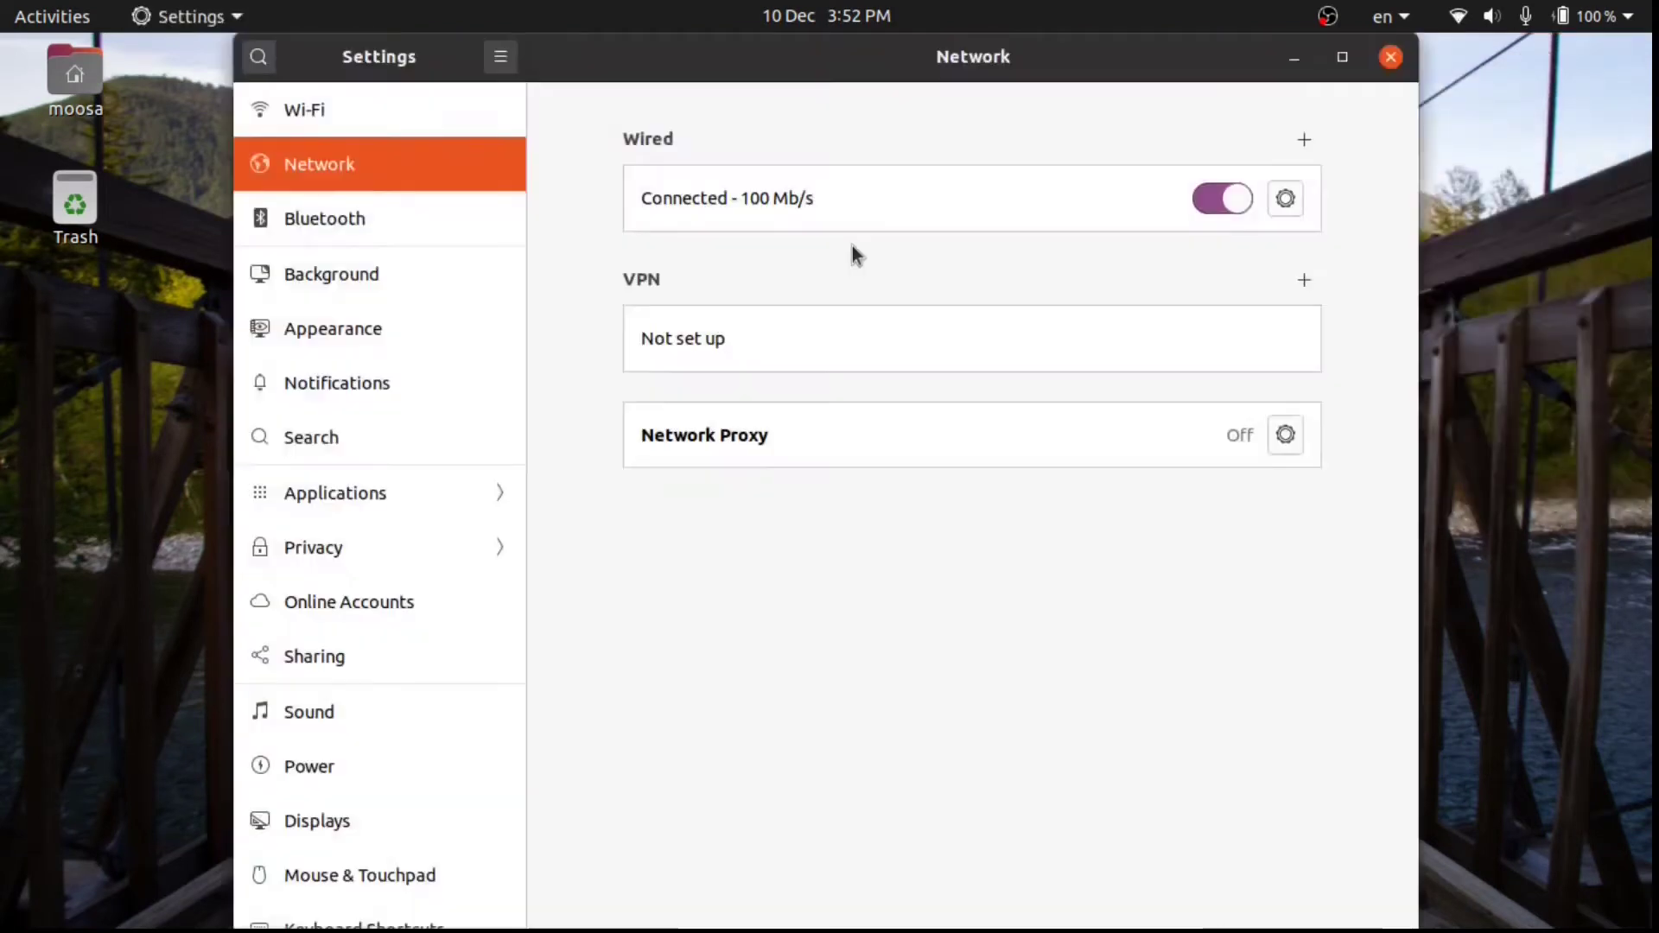
# Confirm the wired connection's IPv4 address is 192.168.1.2, then close Ubuntu Settings.
pyautogui.click(1288, 200)
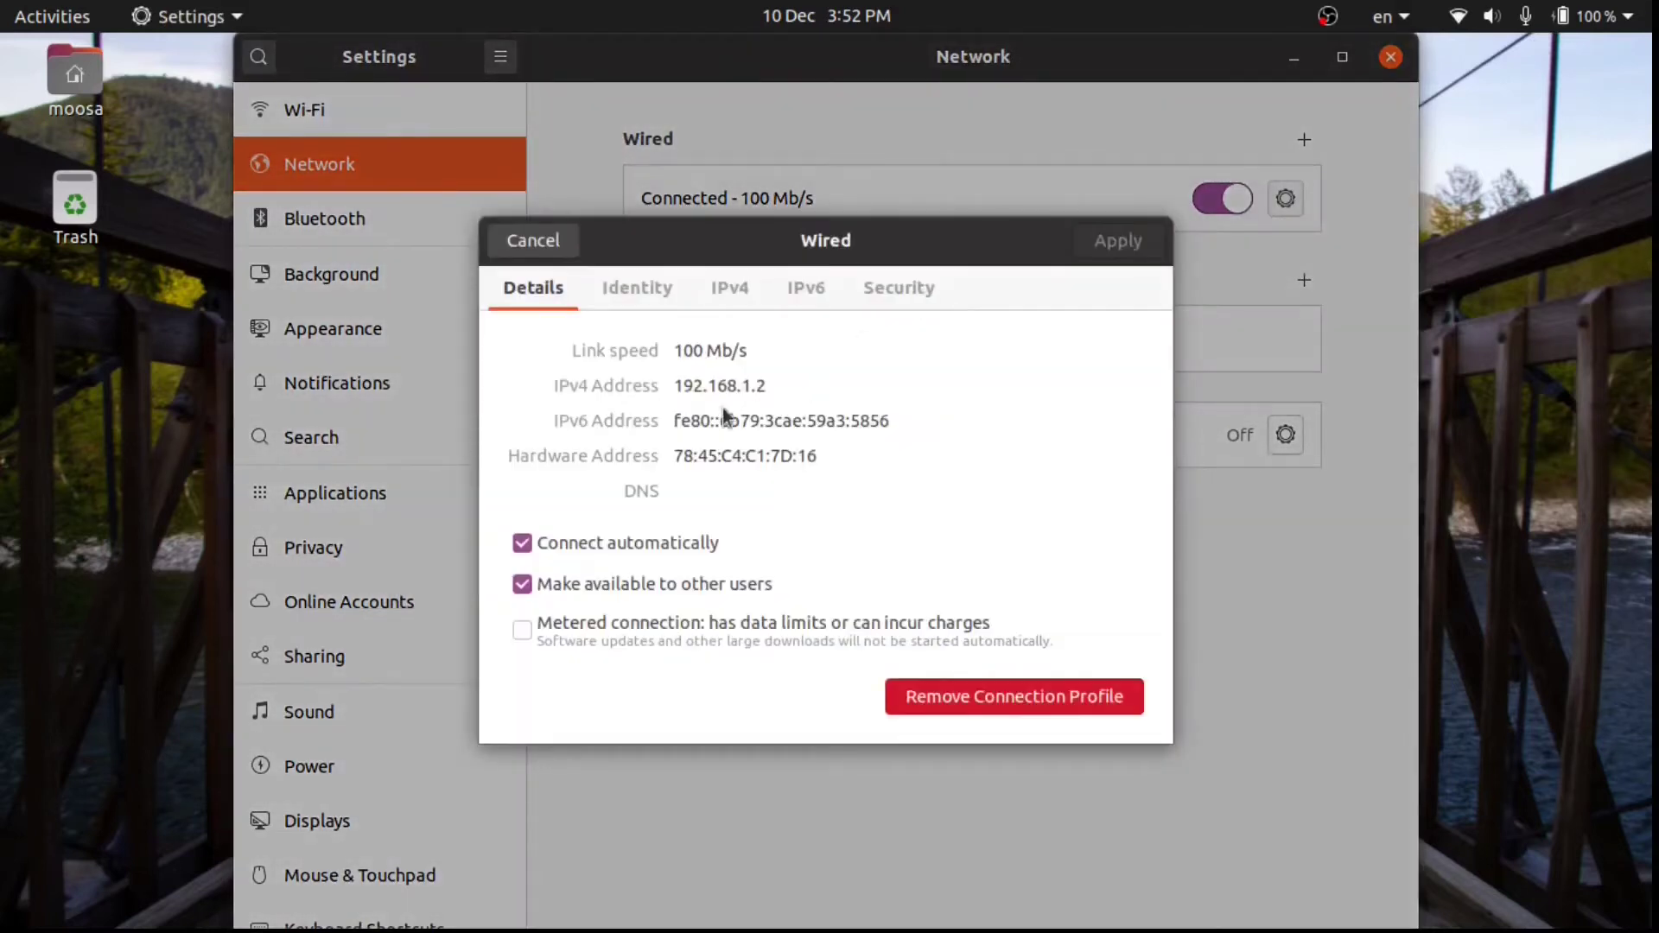
pyautogui.moveTo(675, 381); pyautogui.dragTo(757, 388)
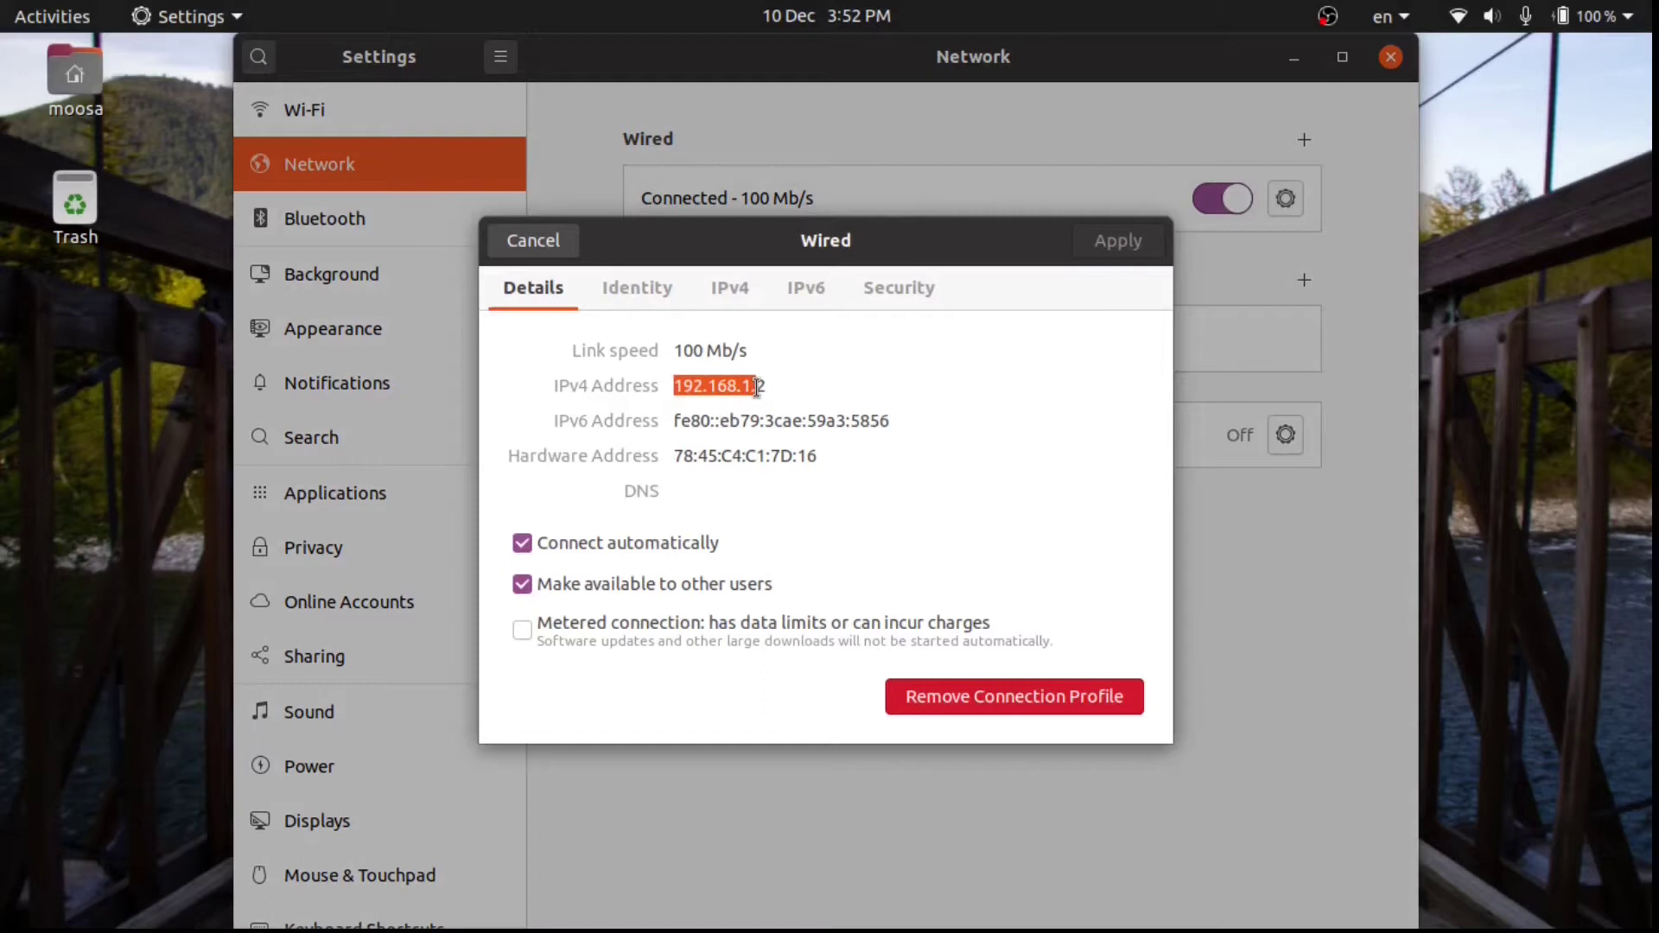
pyautogui.click(551, 245)
pyautogui.click(1390, 57)
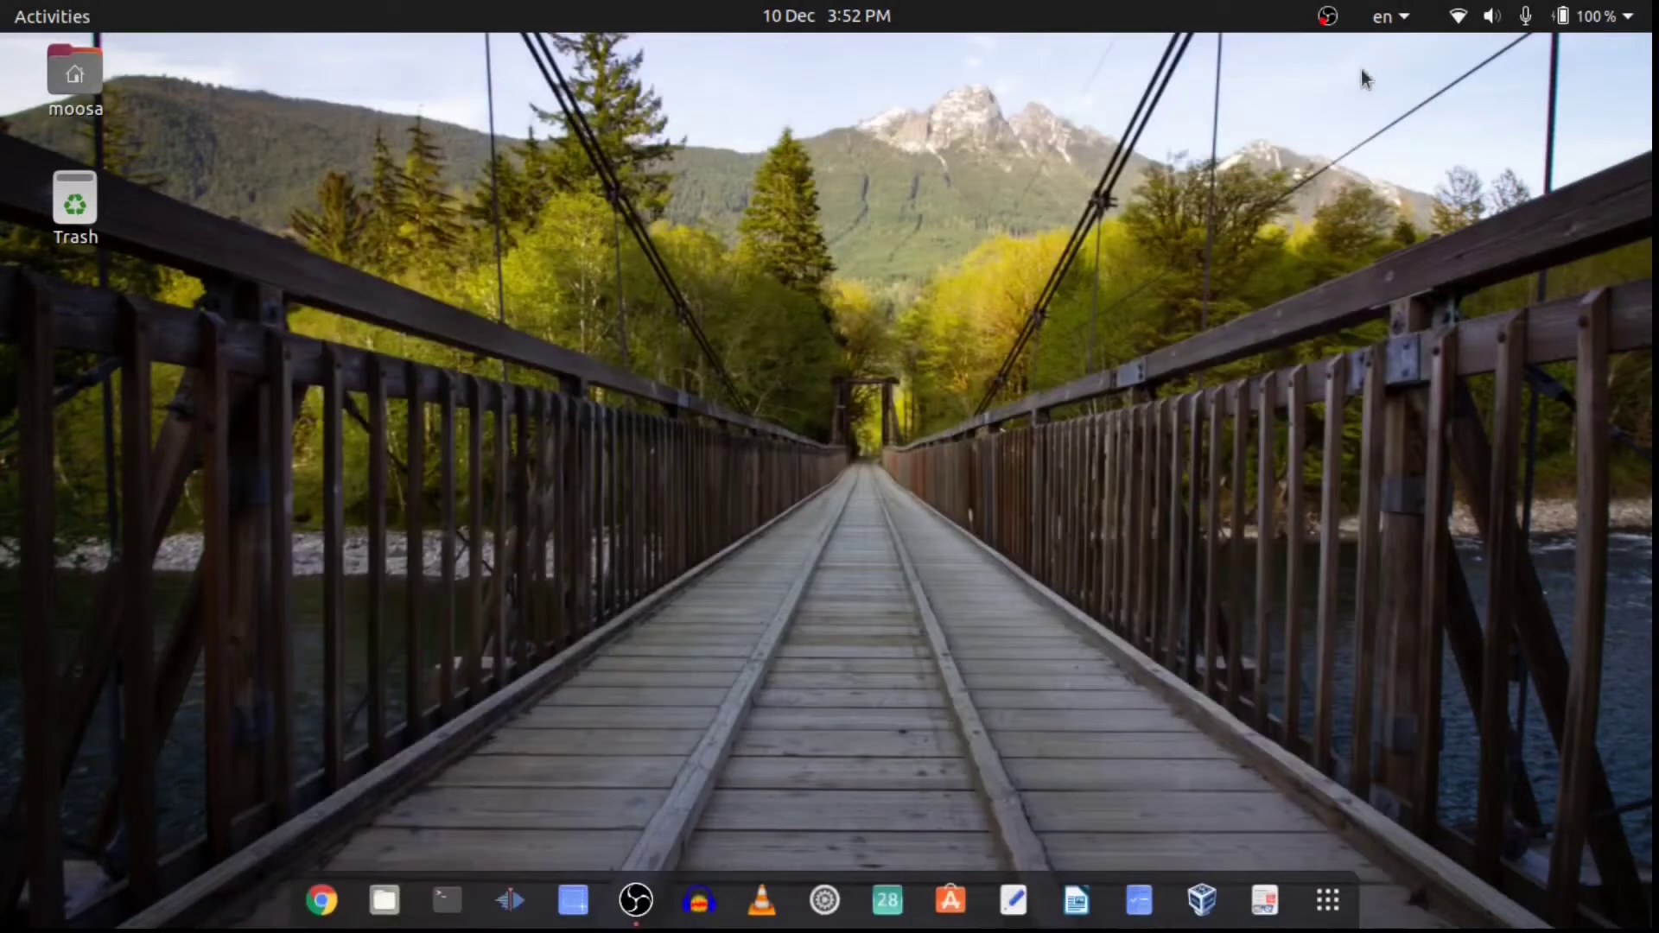
# Launch Chrome and load the device address 192.168.1.20.
pyautogui.click(322, 900)
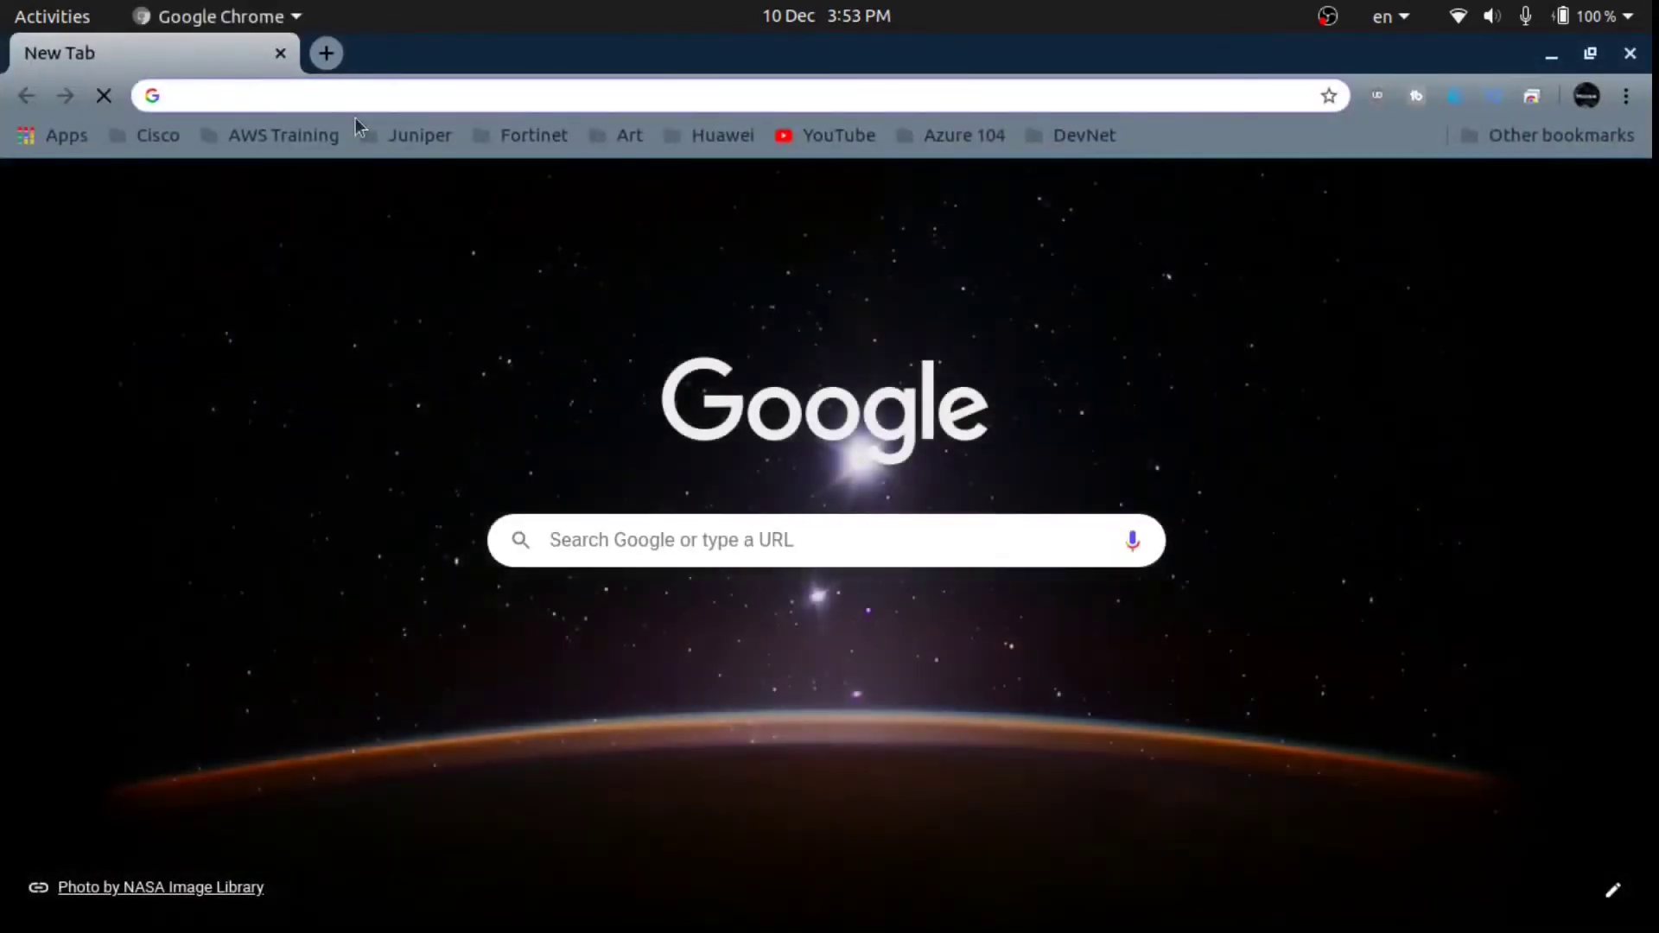
pyautogui.write('192.168.18')
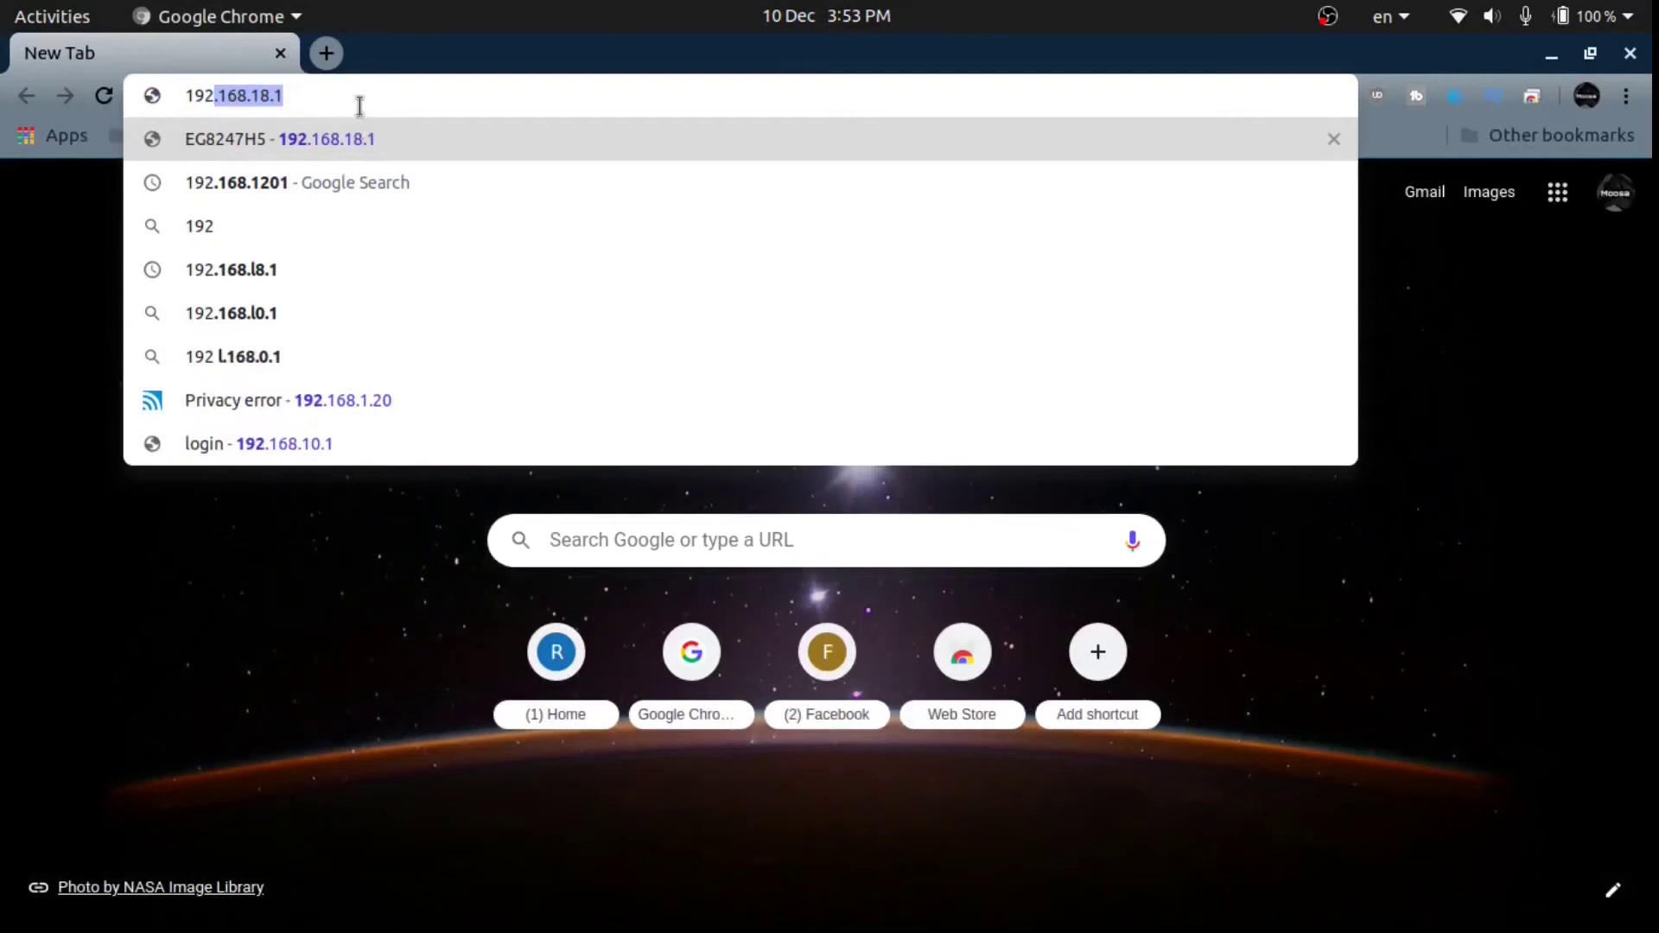
pyautogui.press('BackSpace')
pyautogui.press('BackSpace')
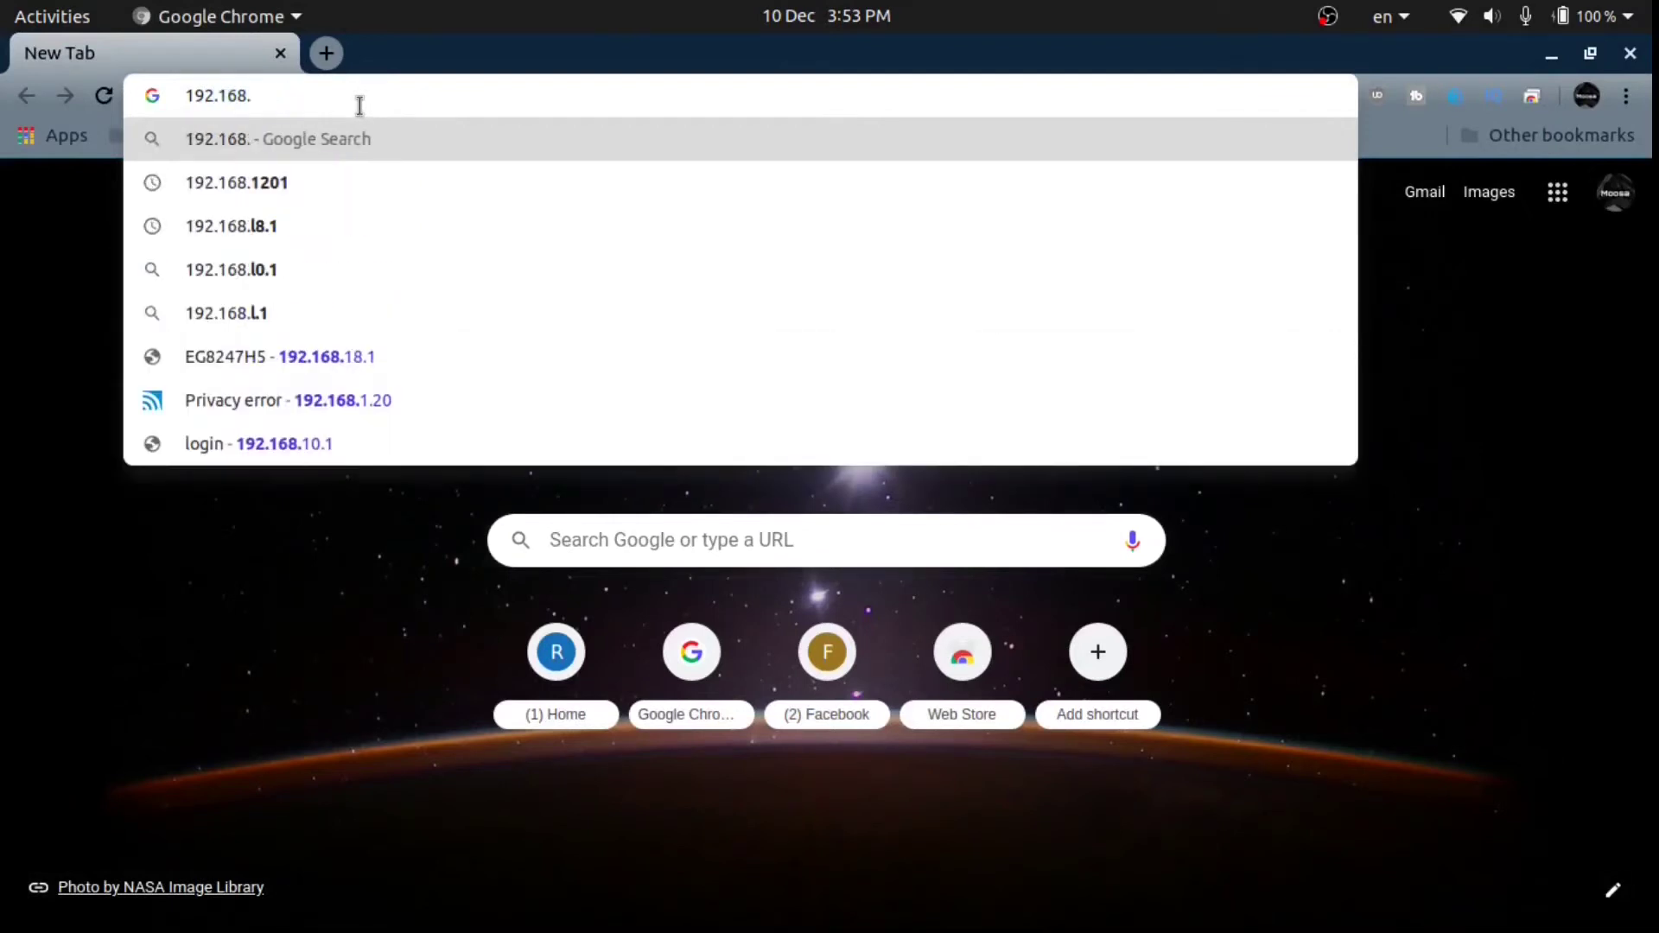
pyautogui.write('1.20')
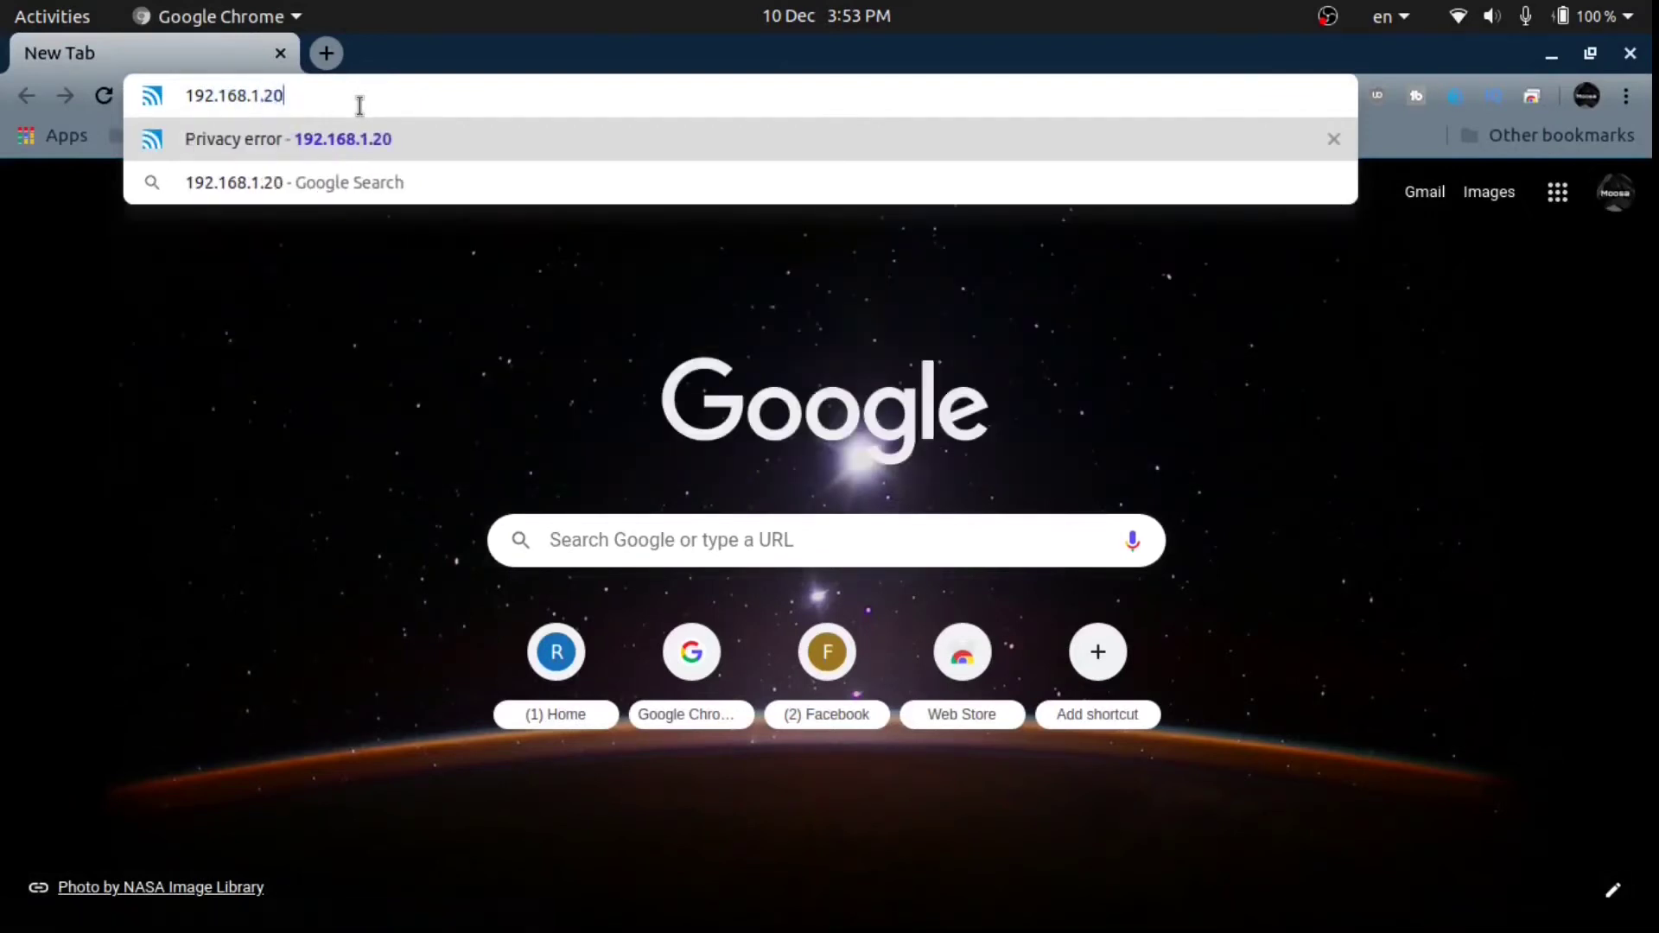
pyautogui.press('Return')
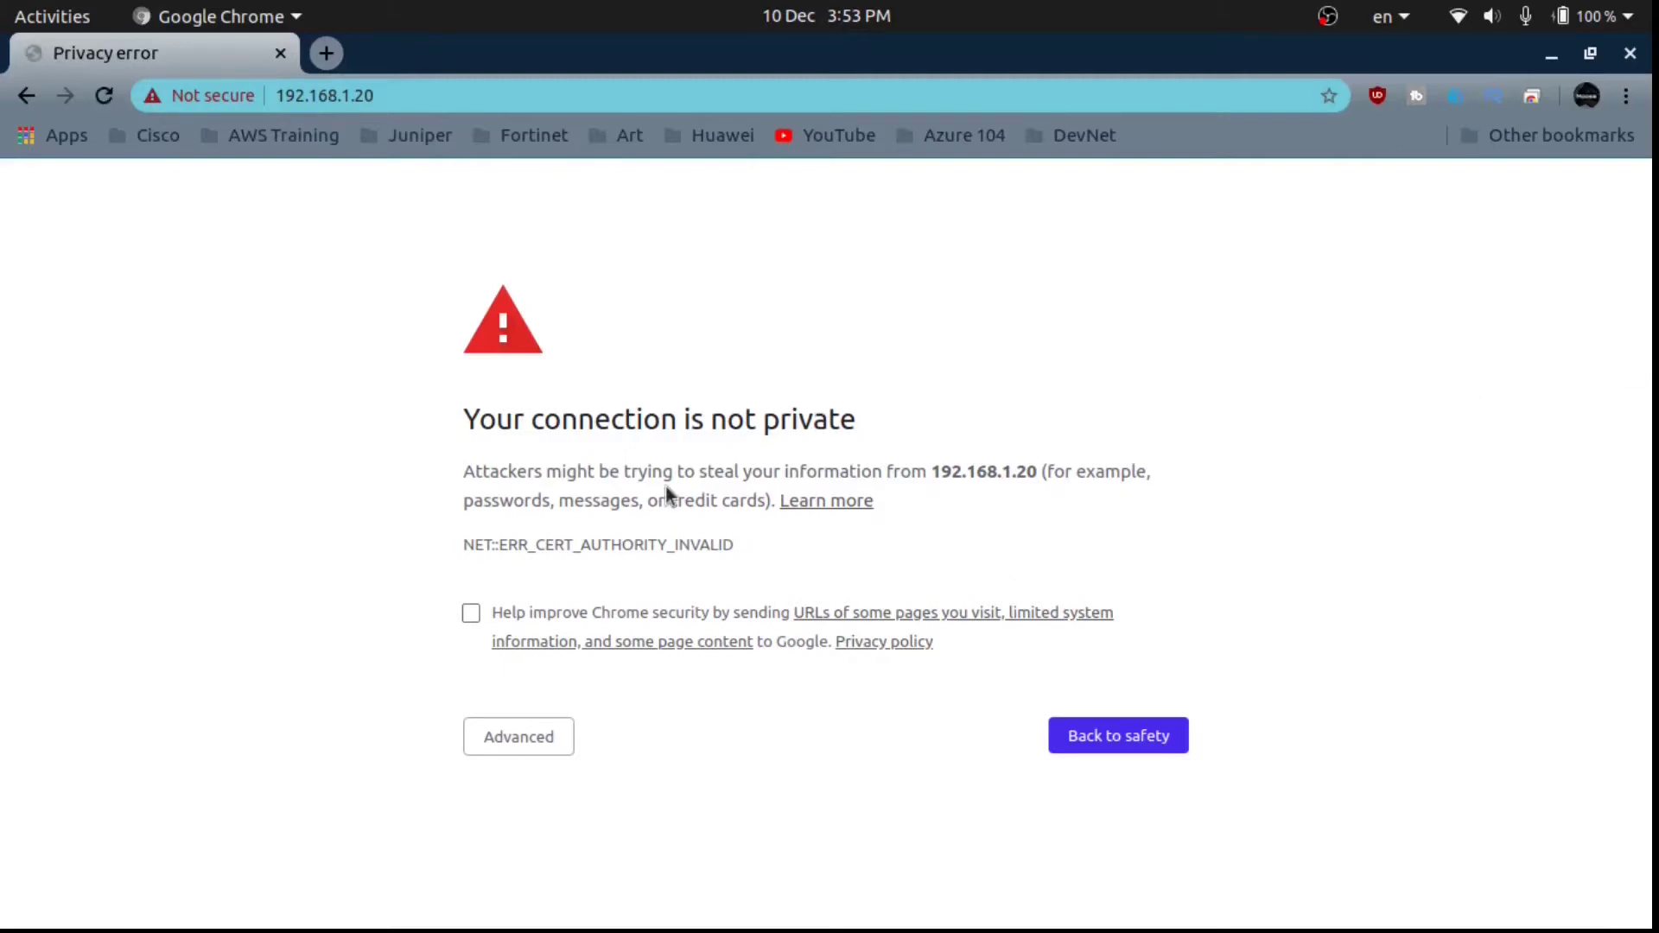
# Proceed past the certificate warning to the LiteAP AC setup page.
pyautogui.click(523, 736)
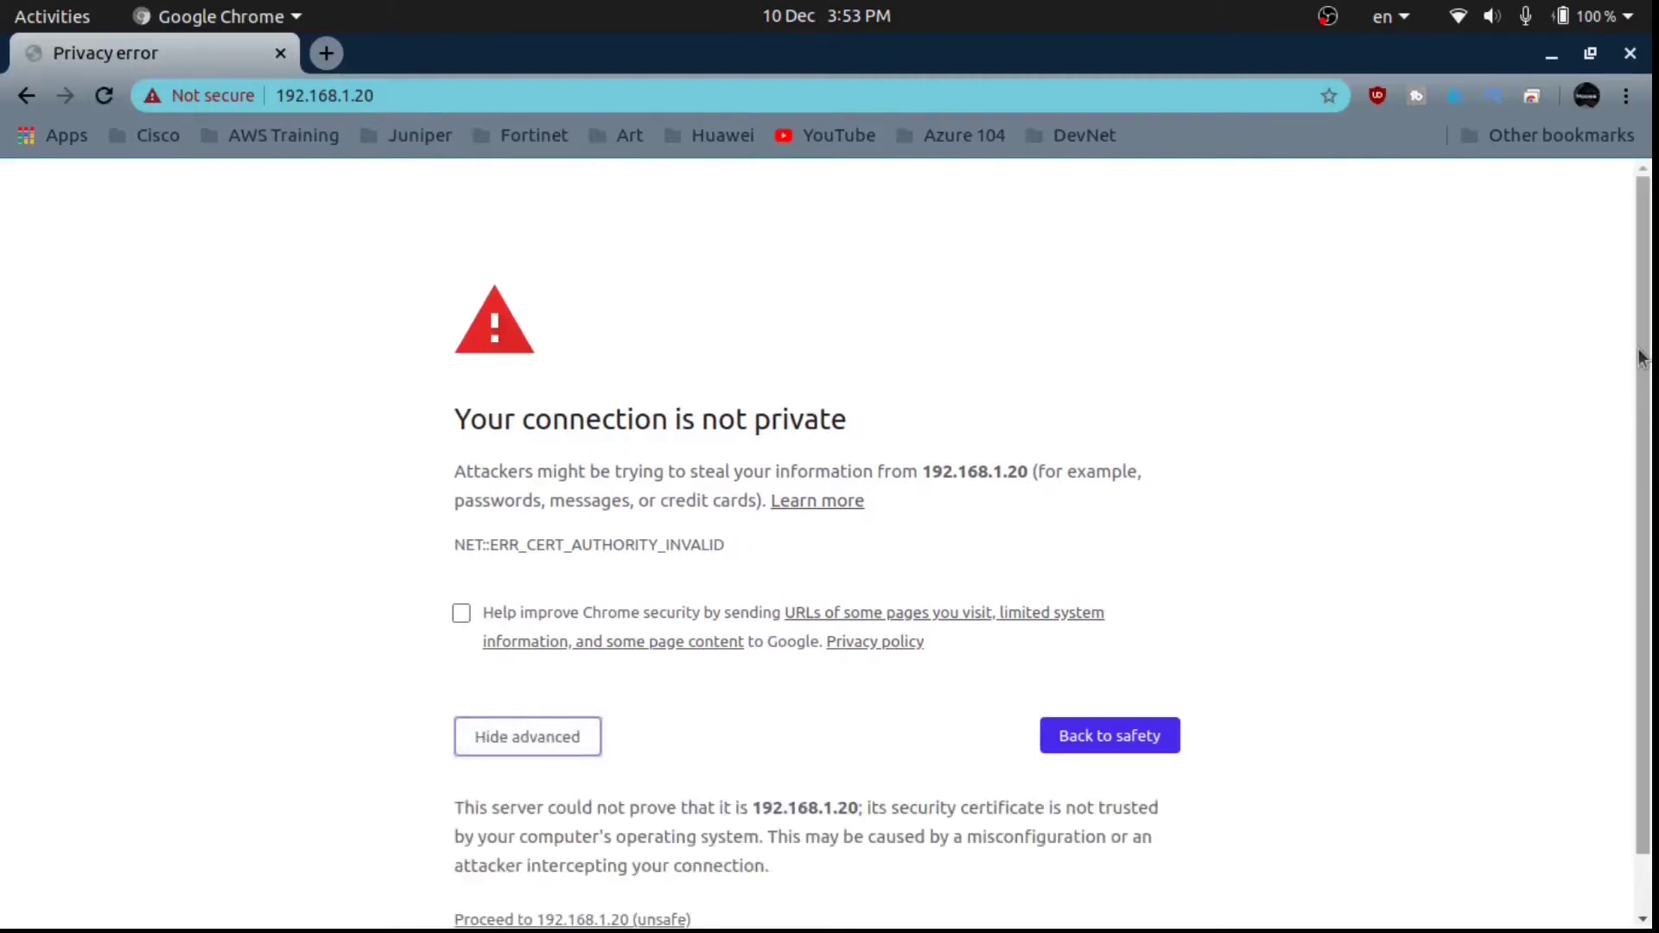
pyautogui.scroll(-2, 1642, 357)
pyautogui.click(535, 855)
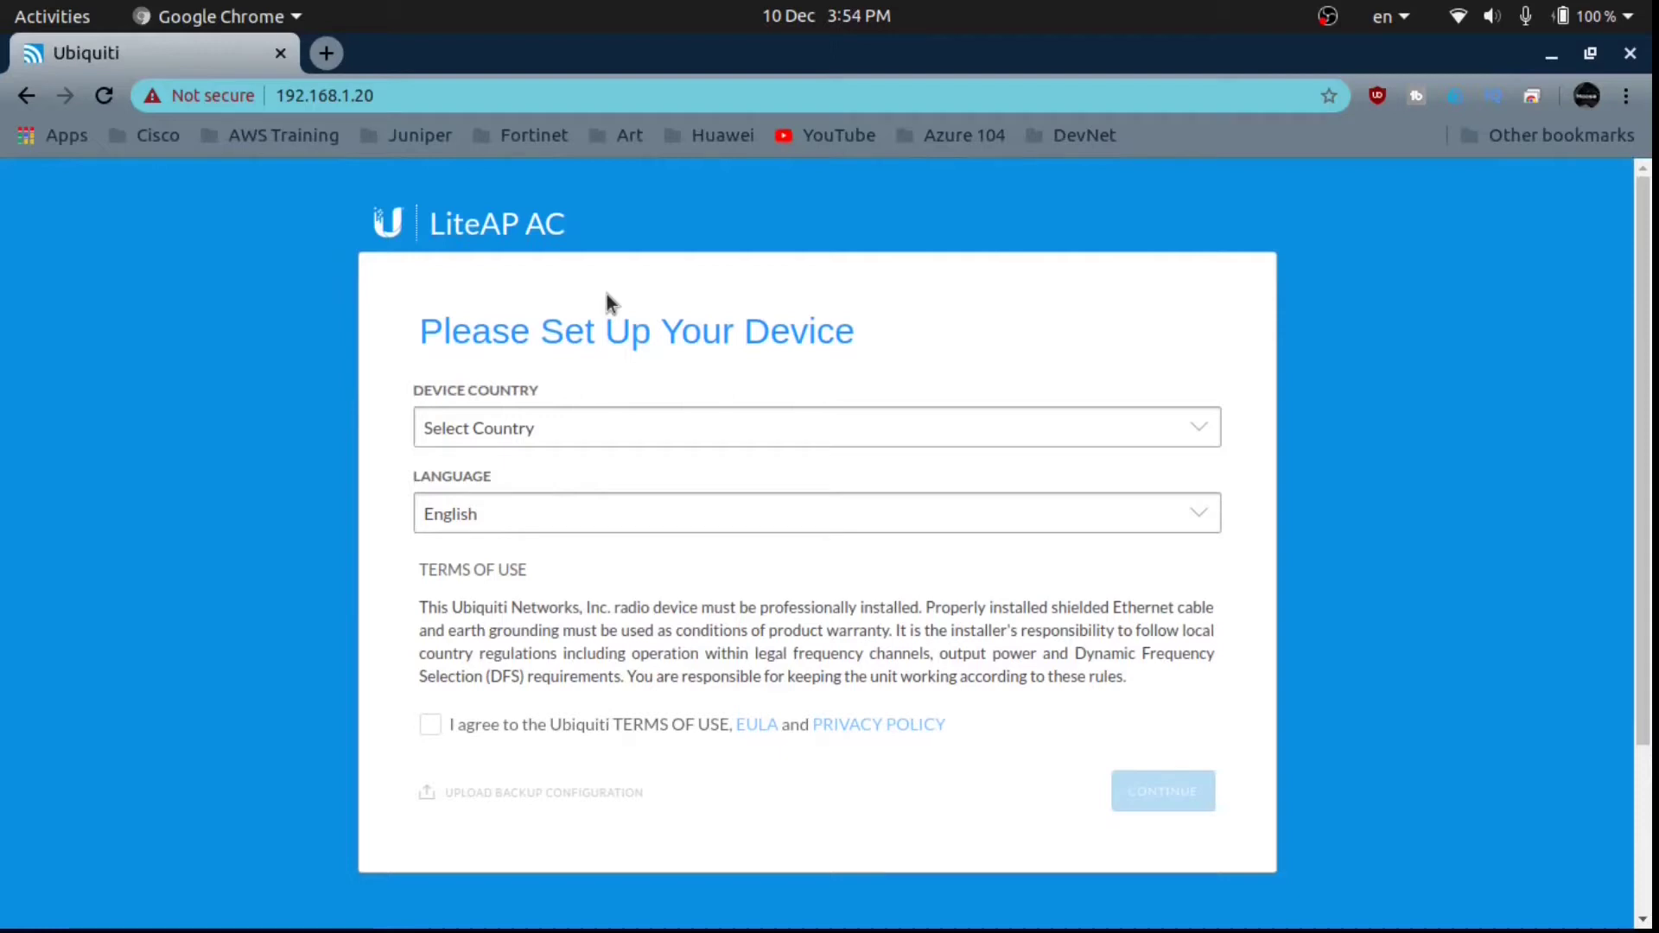
# Set the Device Country to Pakistan.
pyautogui.click(629, 421)
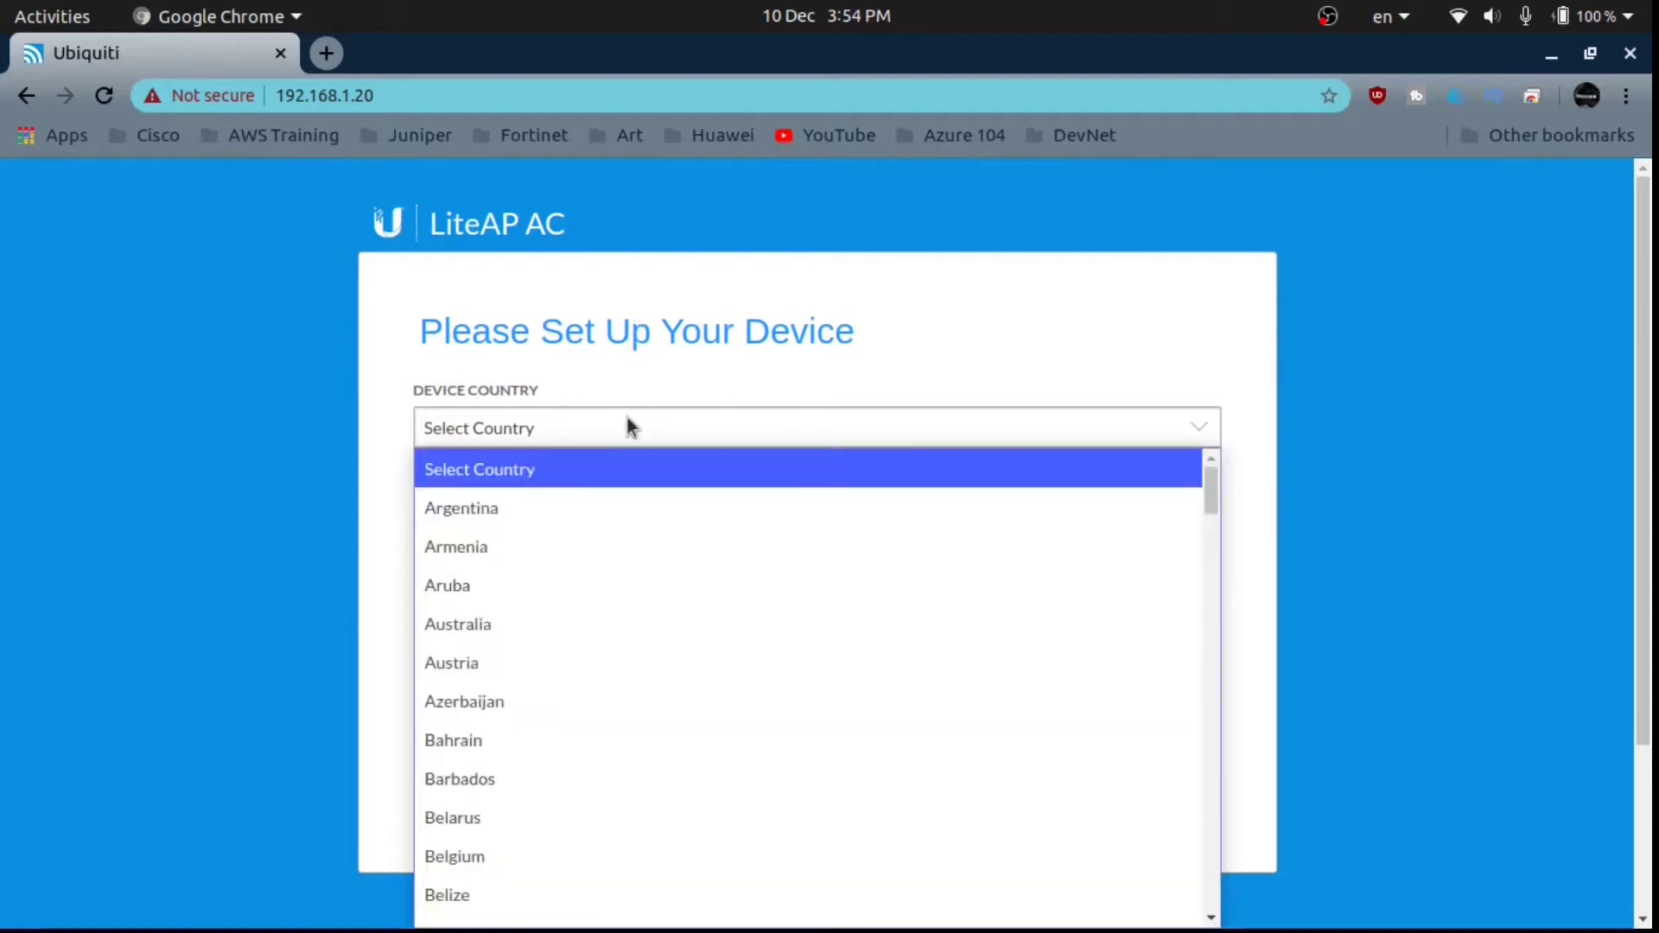
pyautogui.press('p')
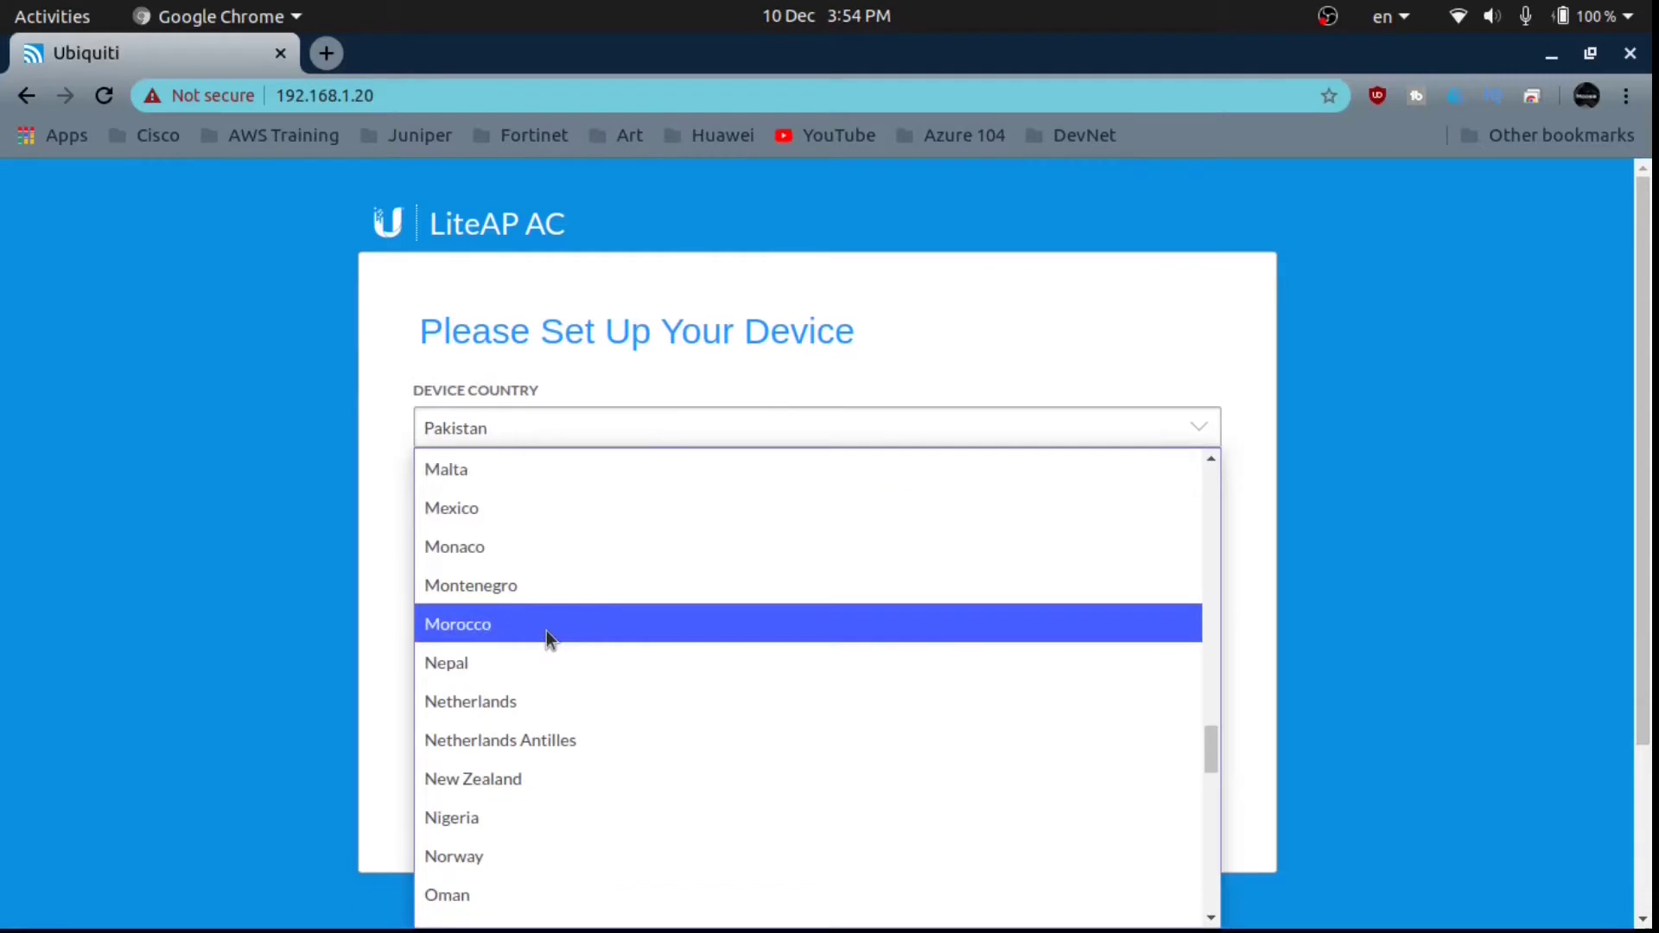
pyautogui.press('p')
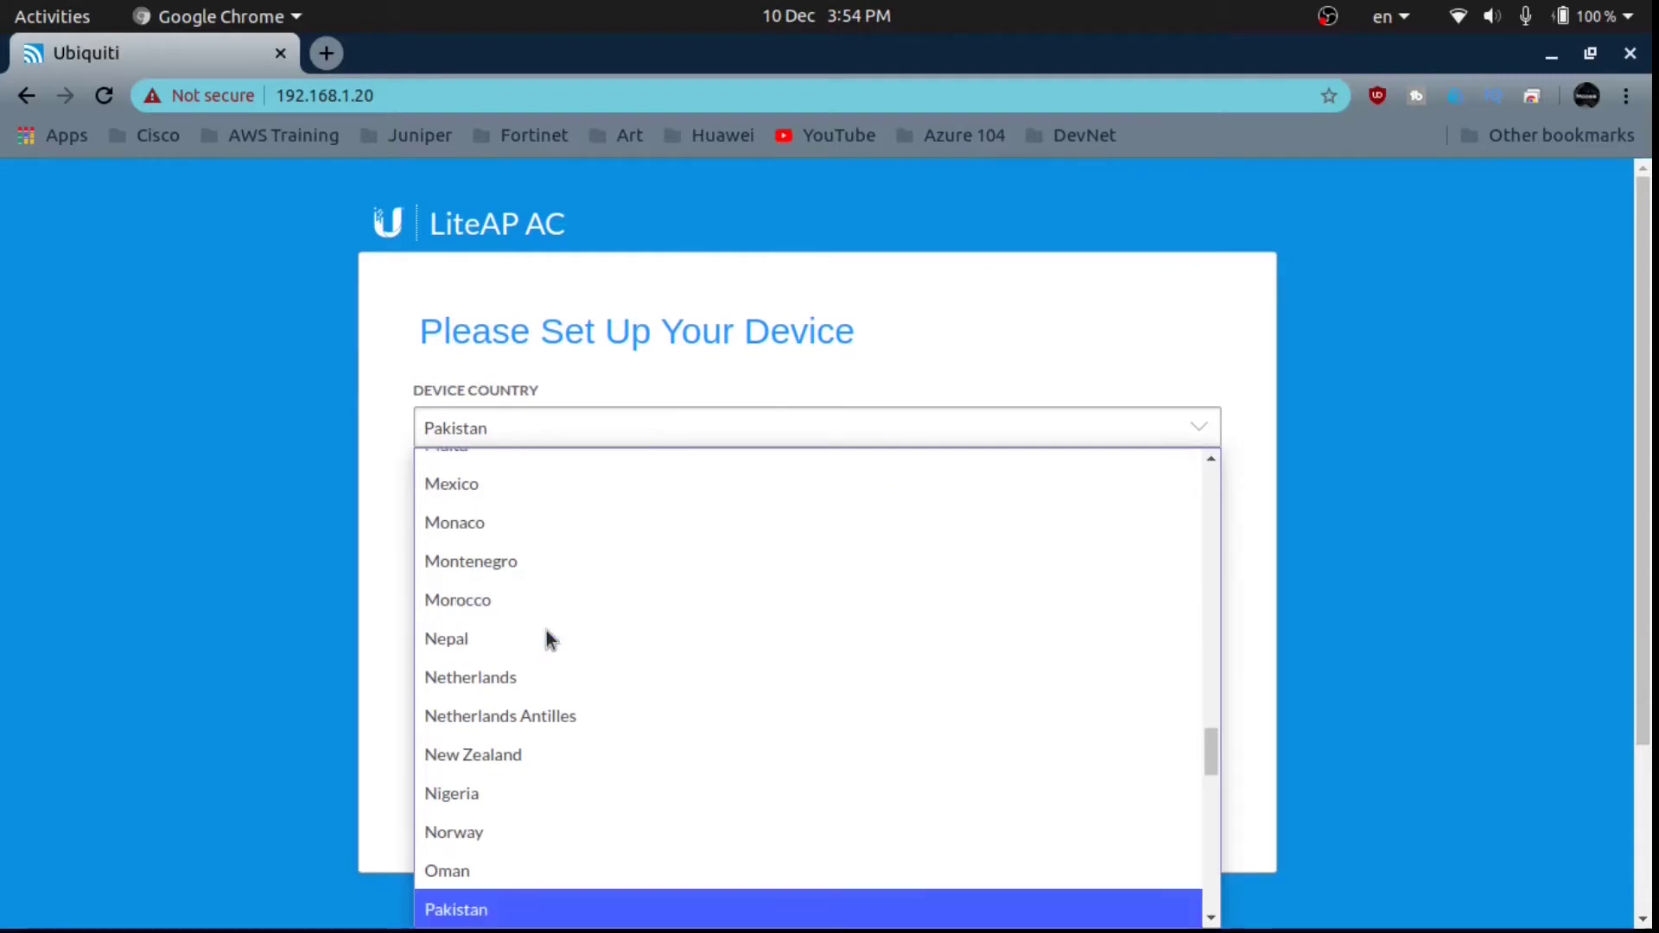
pyautogui.press('Return')
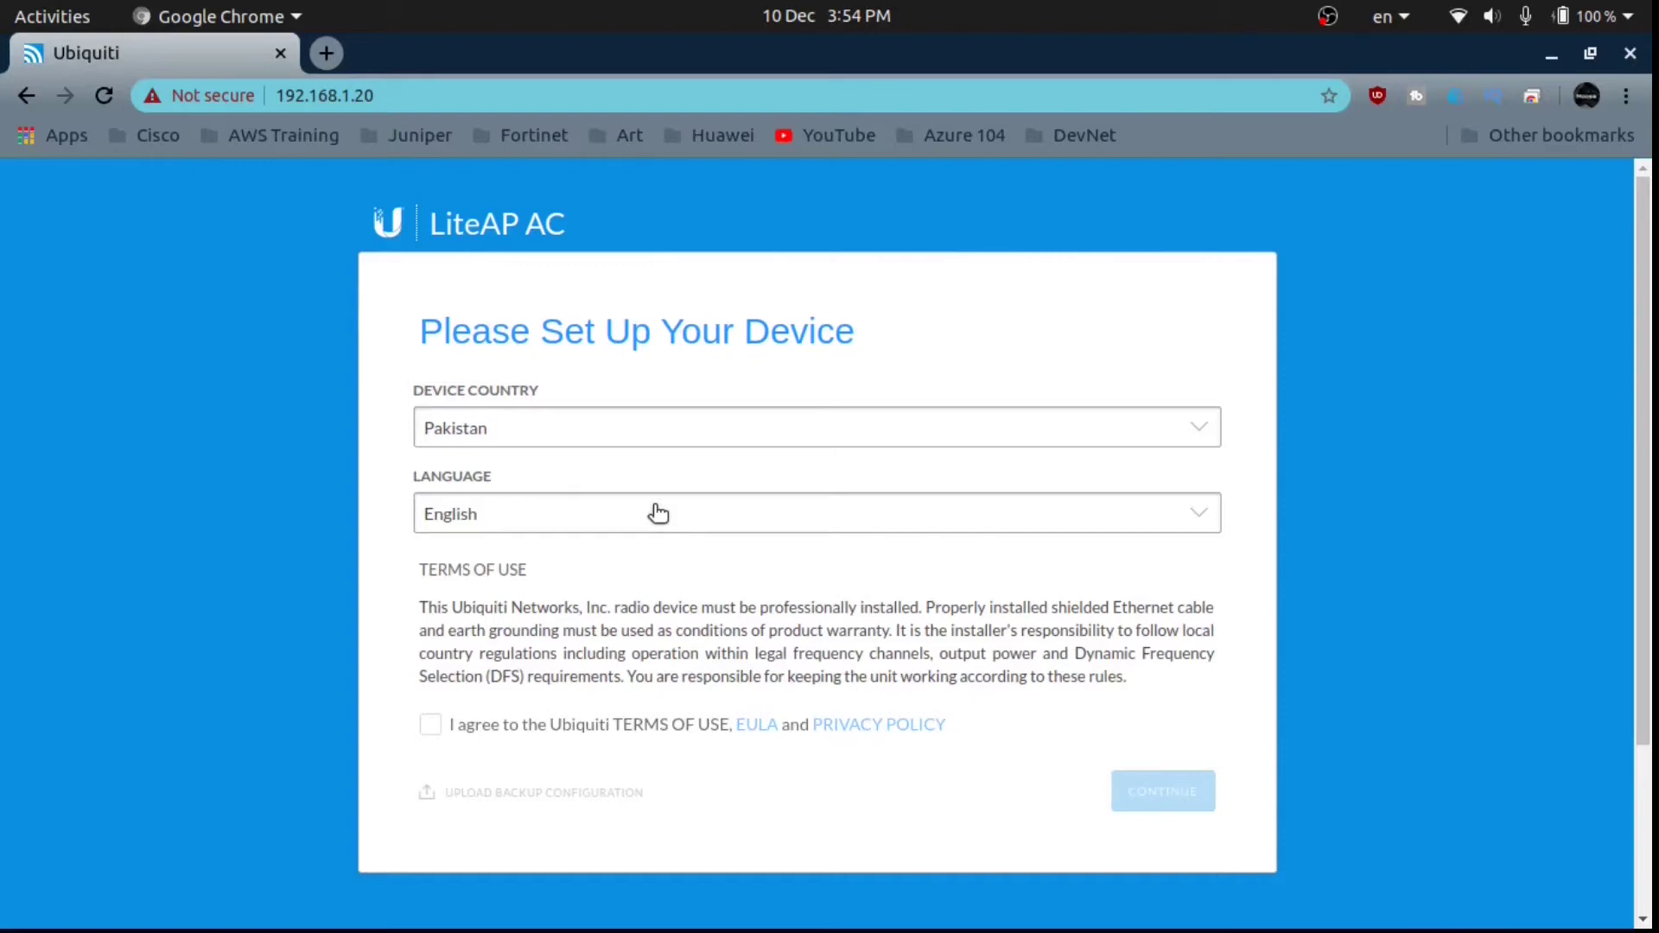
# Accept the Ubiquiti terms of use and continue to the username and password page.
pyautogui.click(429, 724)
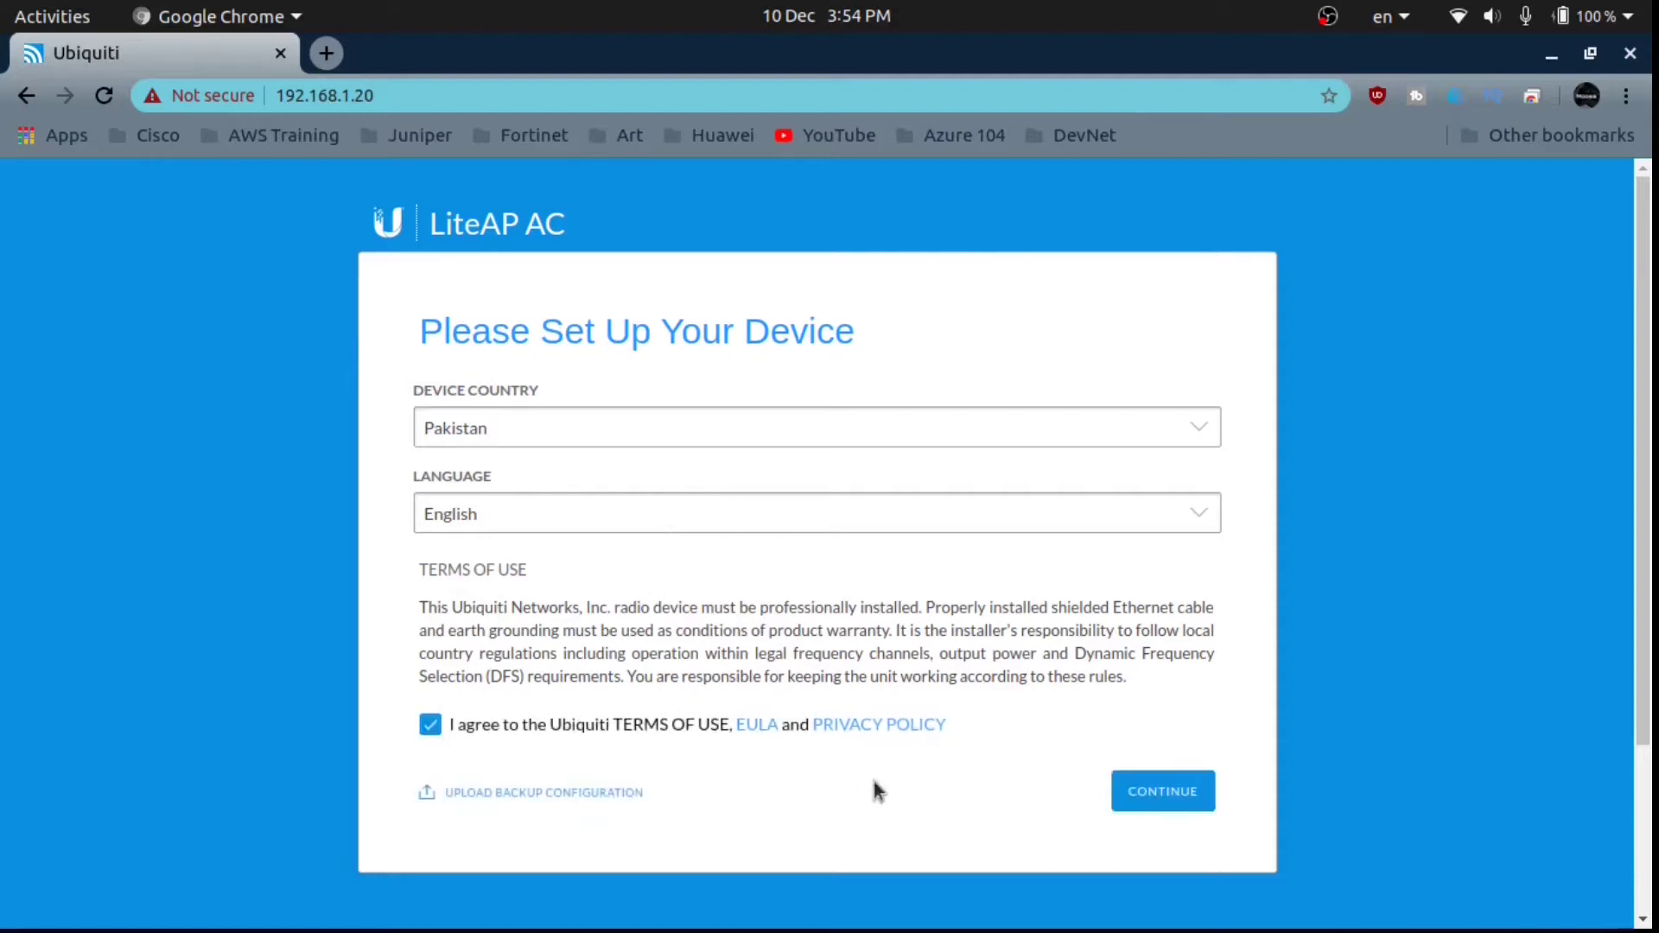
pyautogui.click(1165, 791)
pyautogui.click(671, 423)
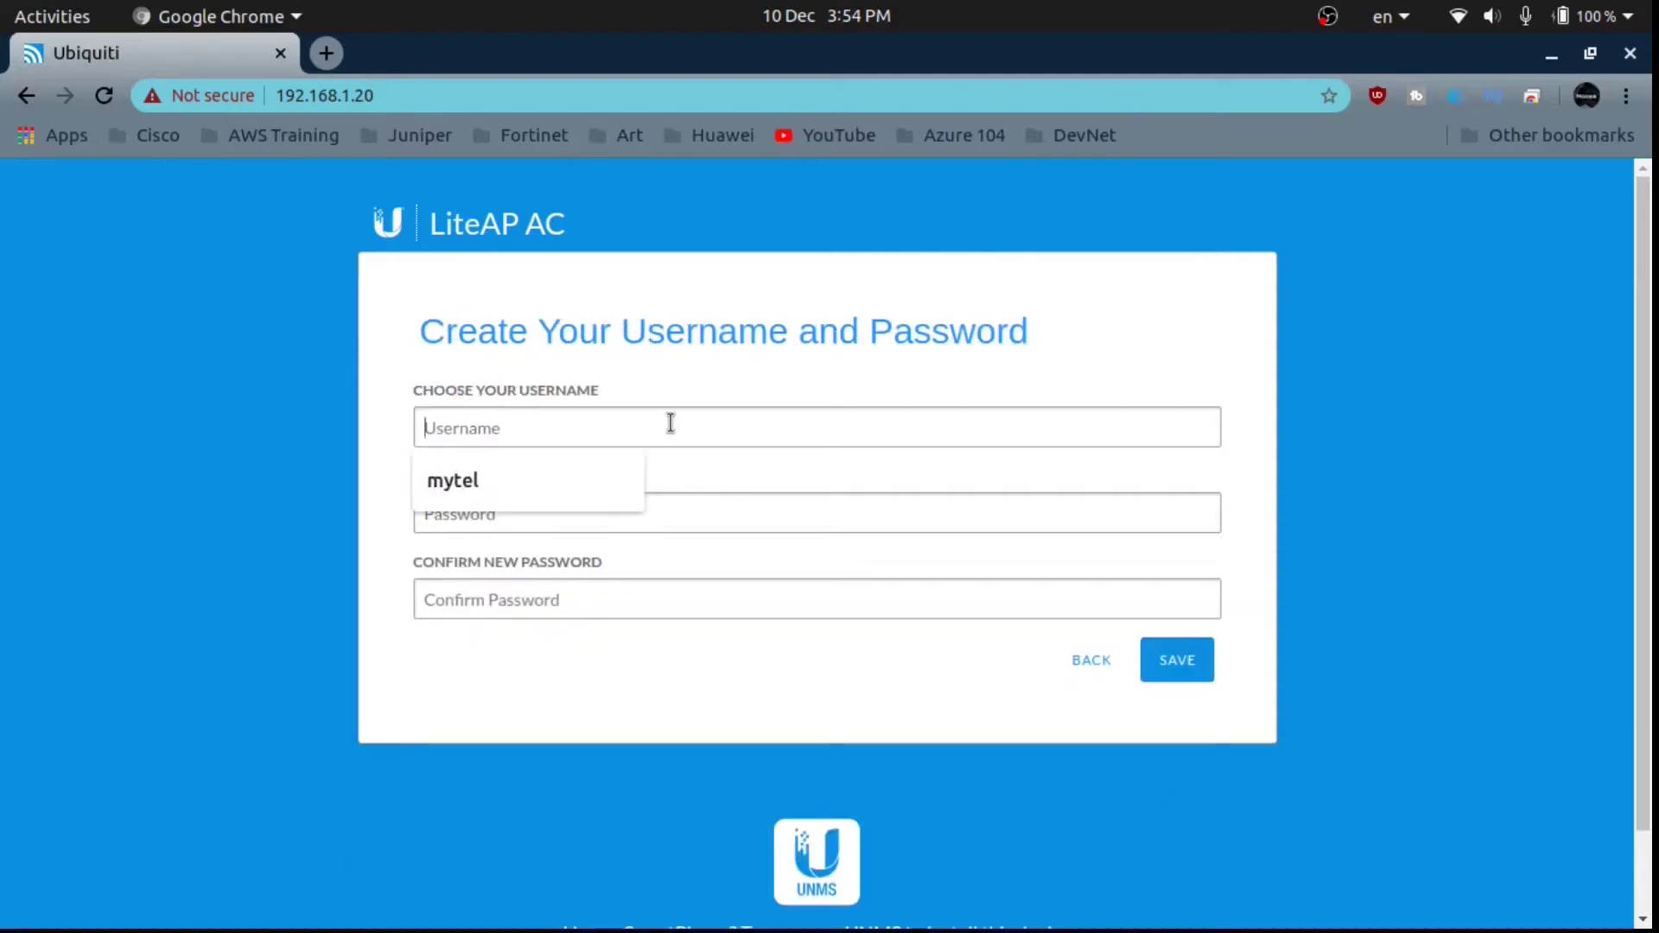
# Autofill the username, enter and confirm the account password, and save the credentials.
pyautogui.click(572, 480)
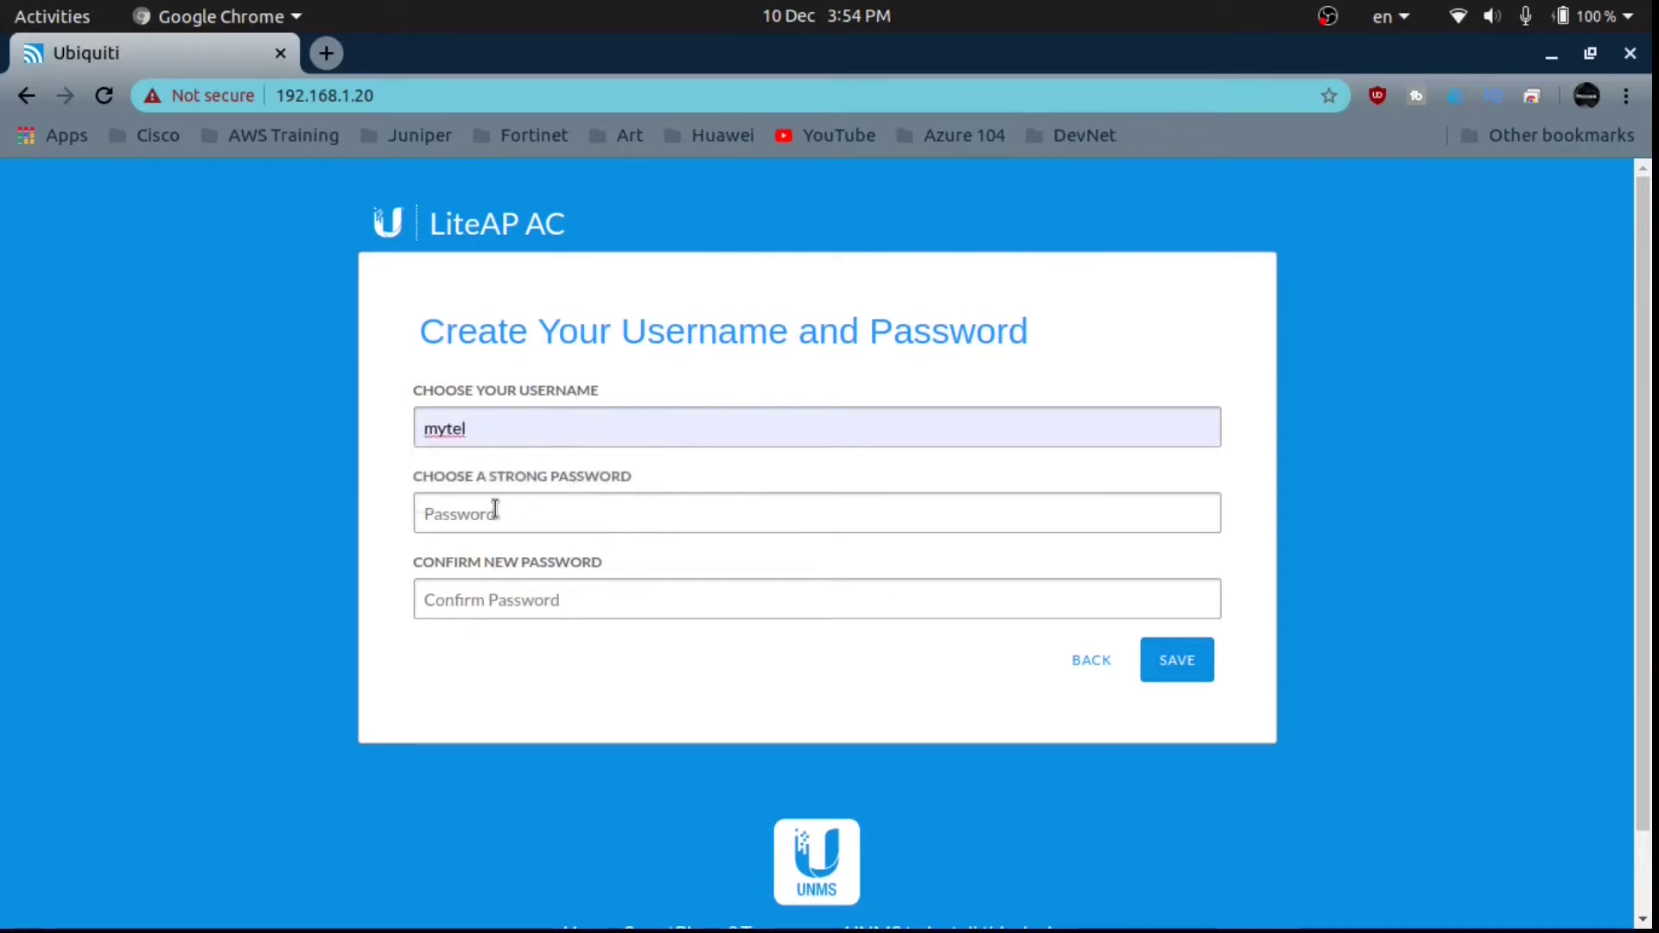
pyautogui.write('*****')
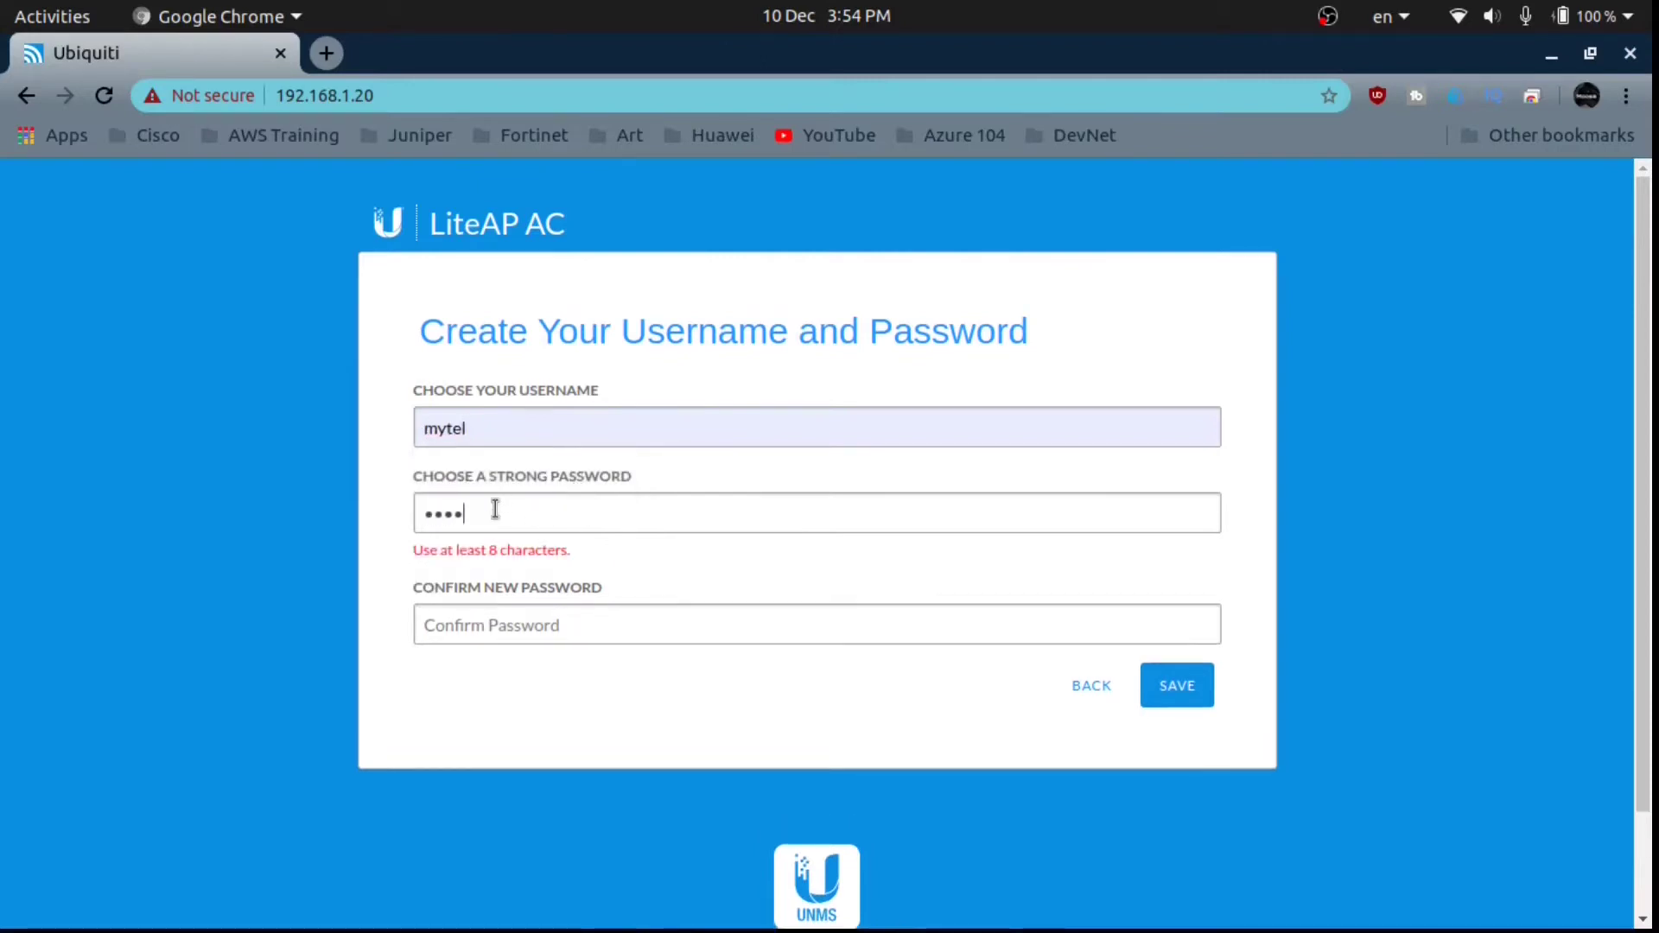
pyautogui.press('Tab')
pyautogui.write('********')
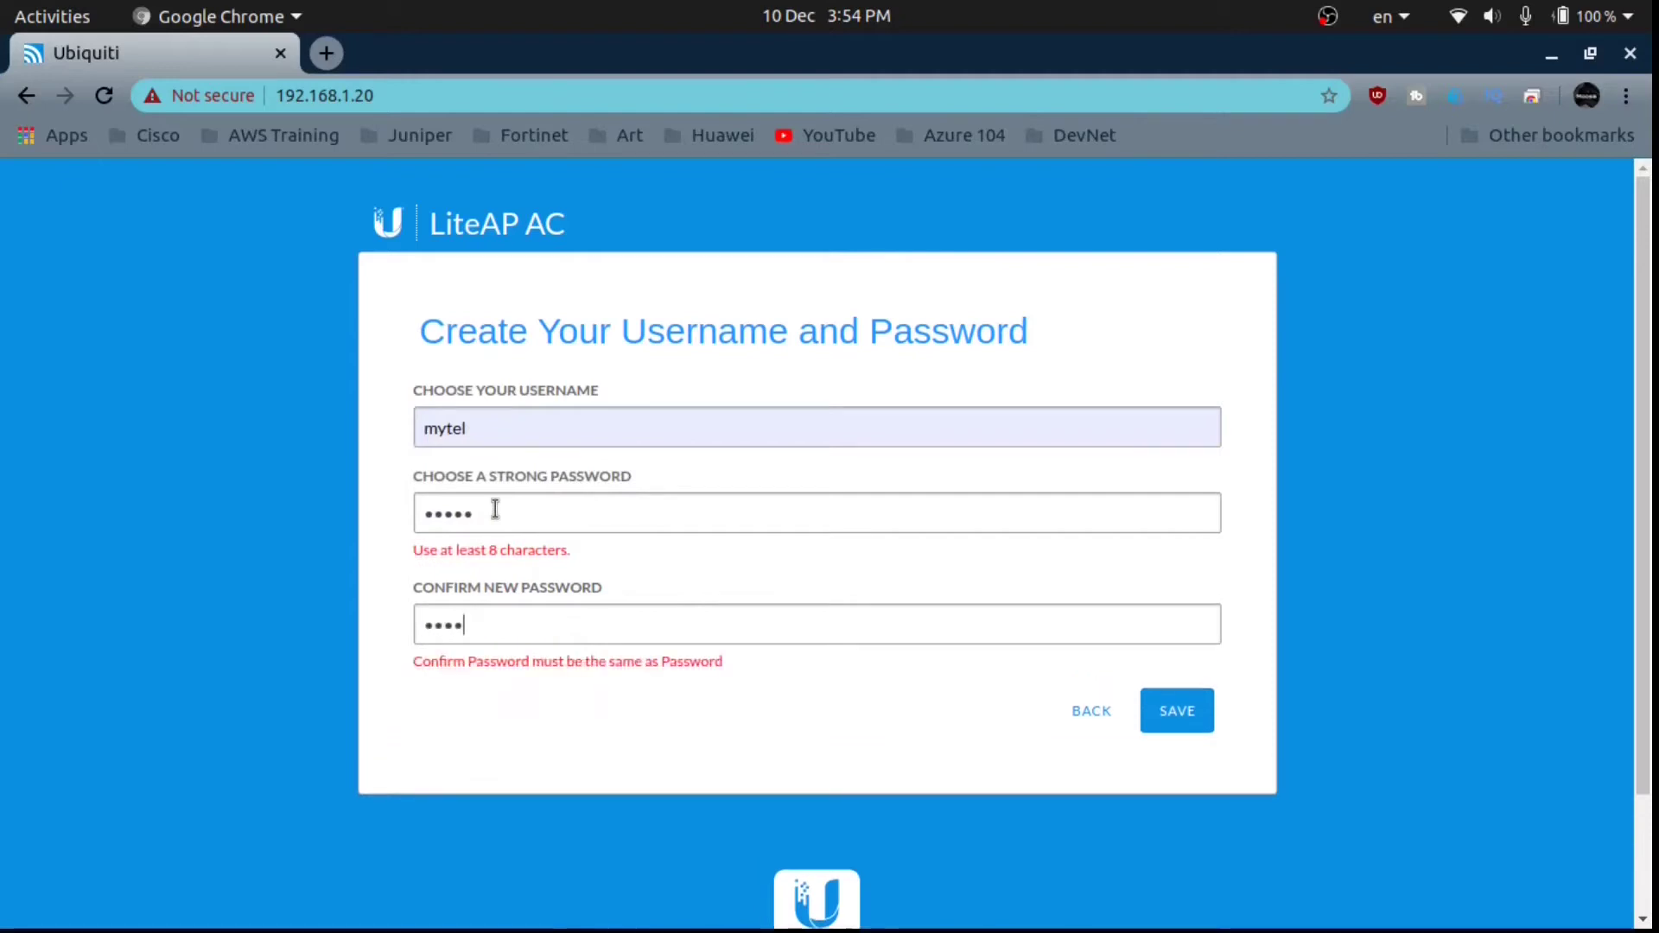
pyautogui.click(1177, 681)
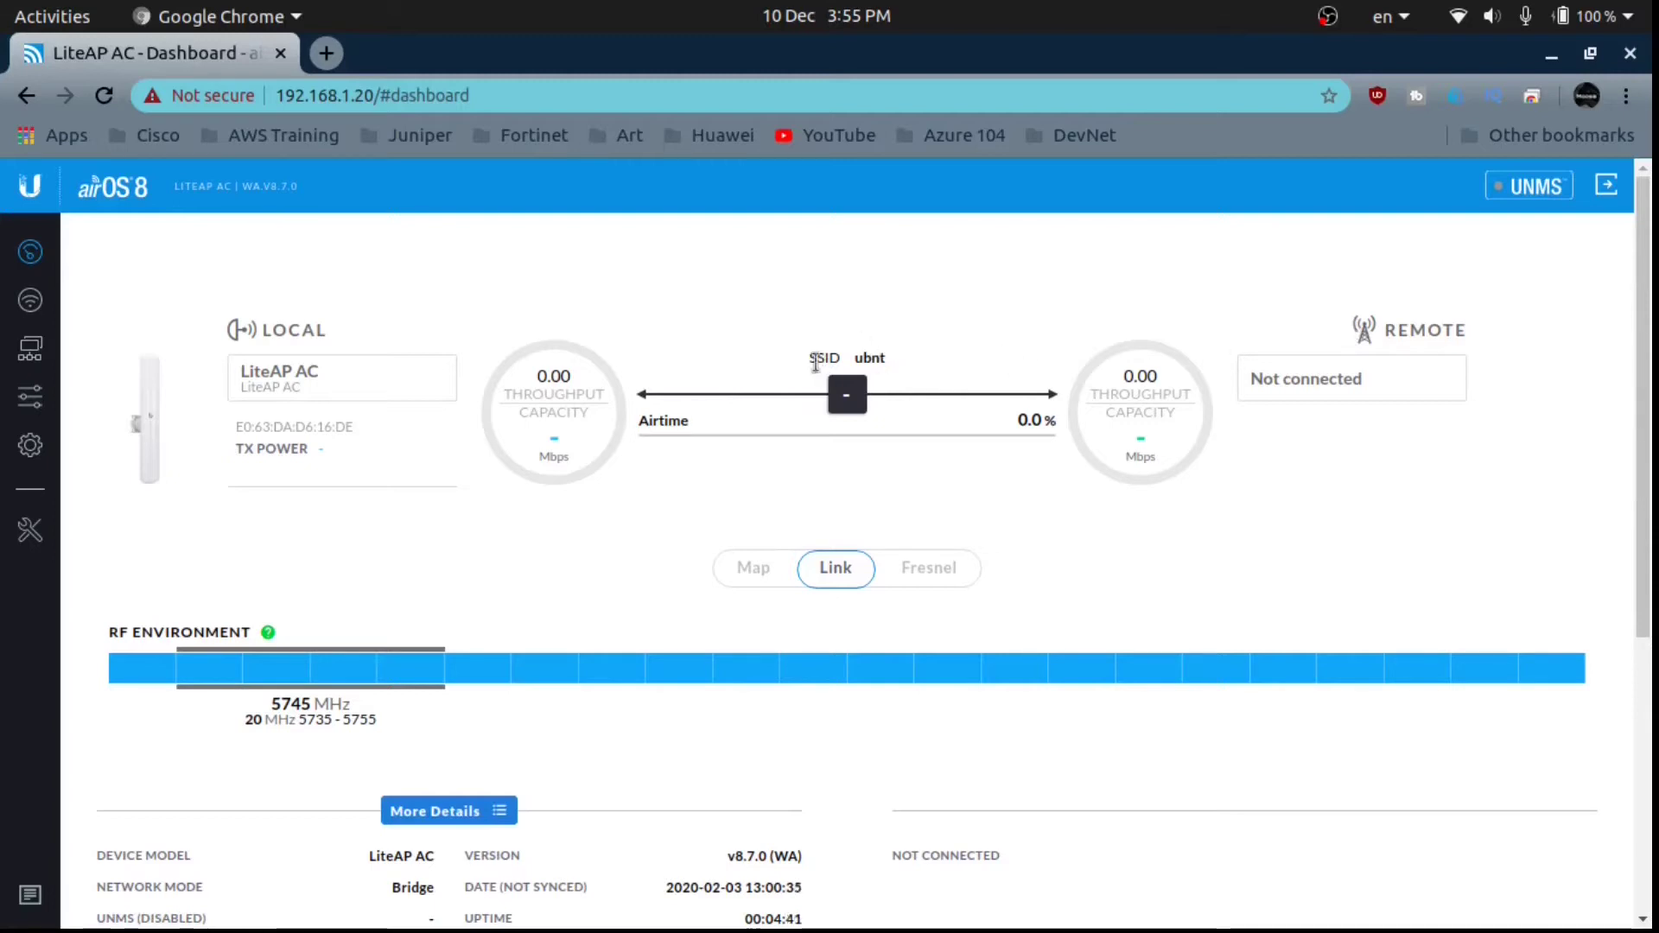
pyautogui.moveTo(812, 361); pyautogui.dragTo(870, 360)
pyautogui.click(858, 360)
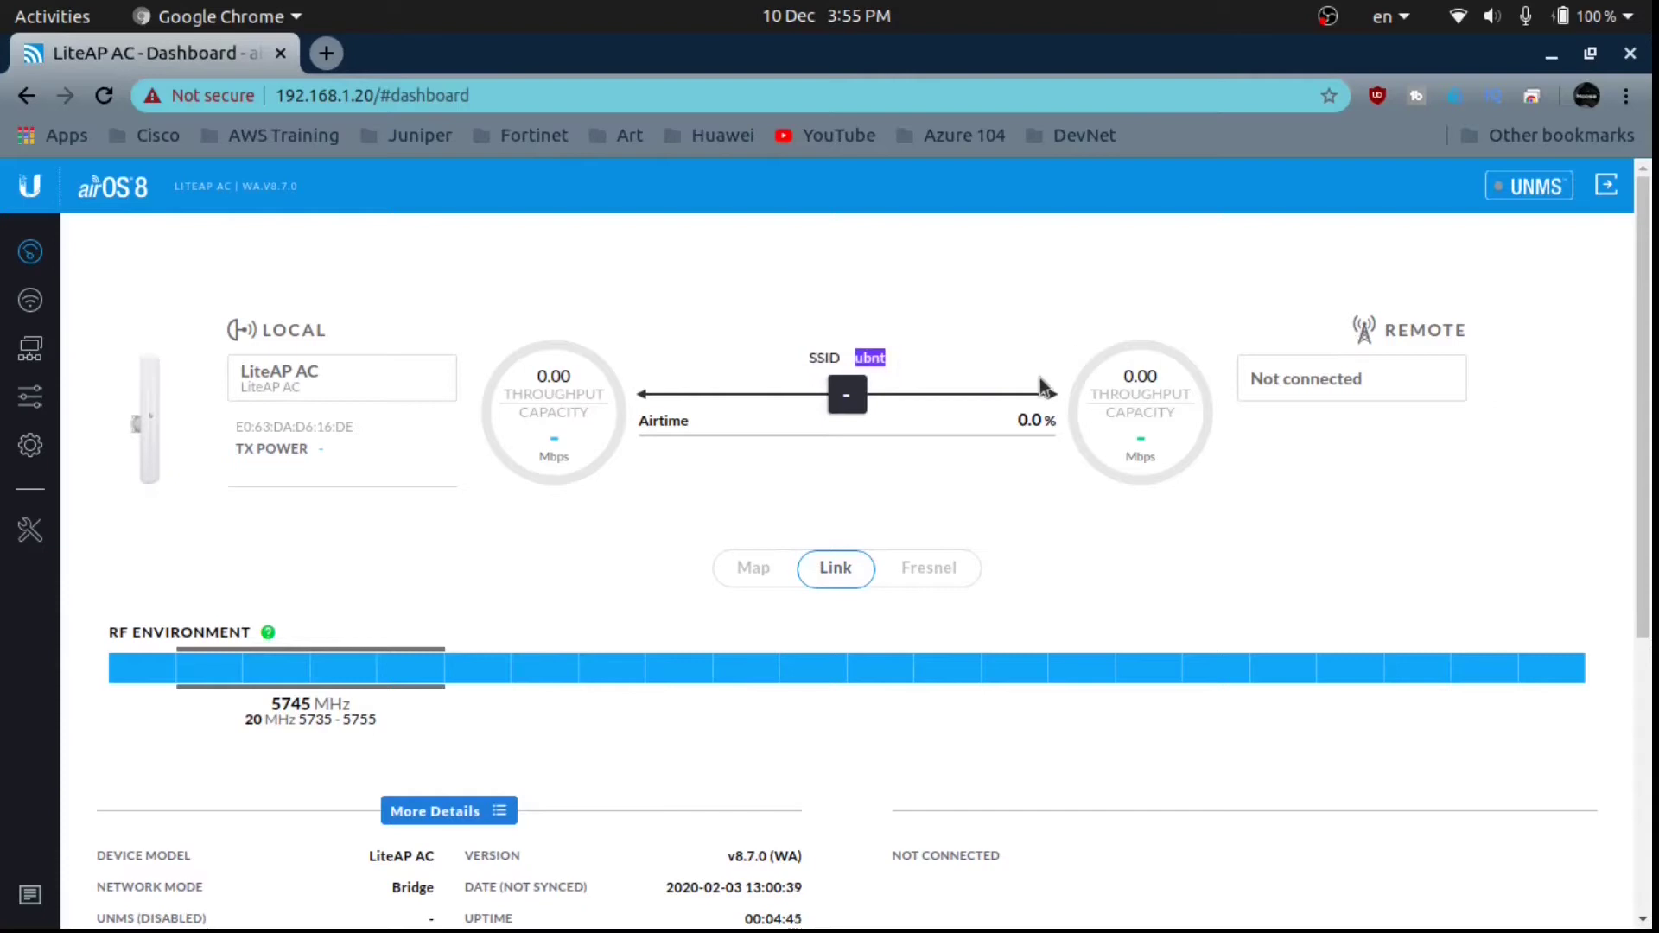
pyautogui.moveTo(1322, 407); pyautogui.dragTo(1381, 330)
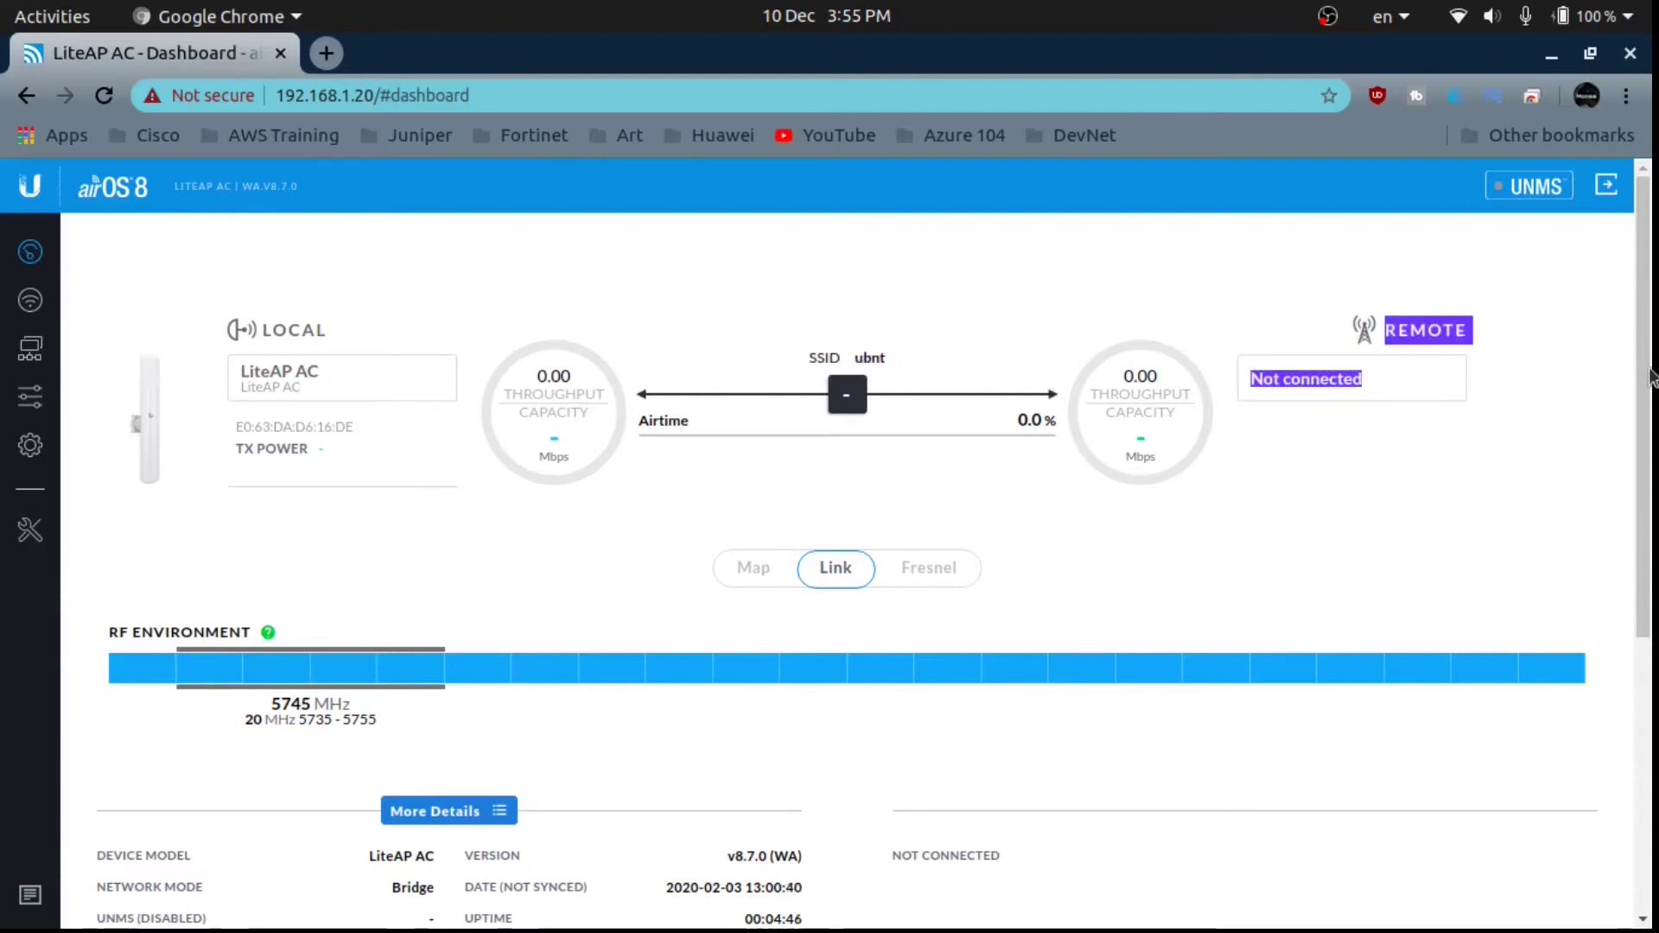
pyautogui.click(552, 490)
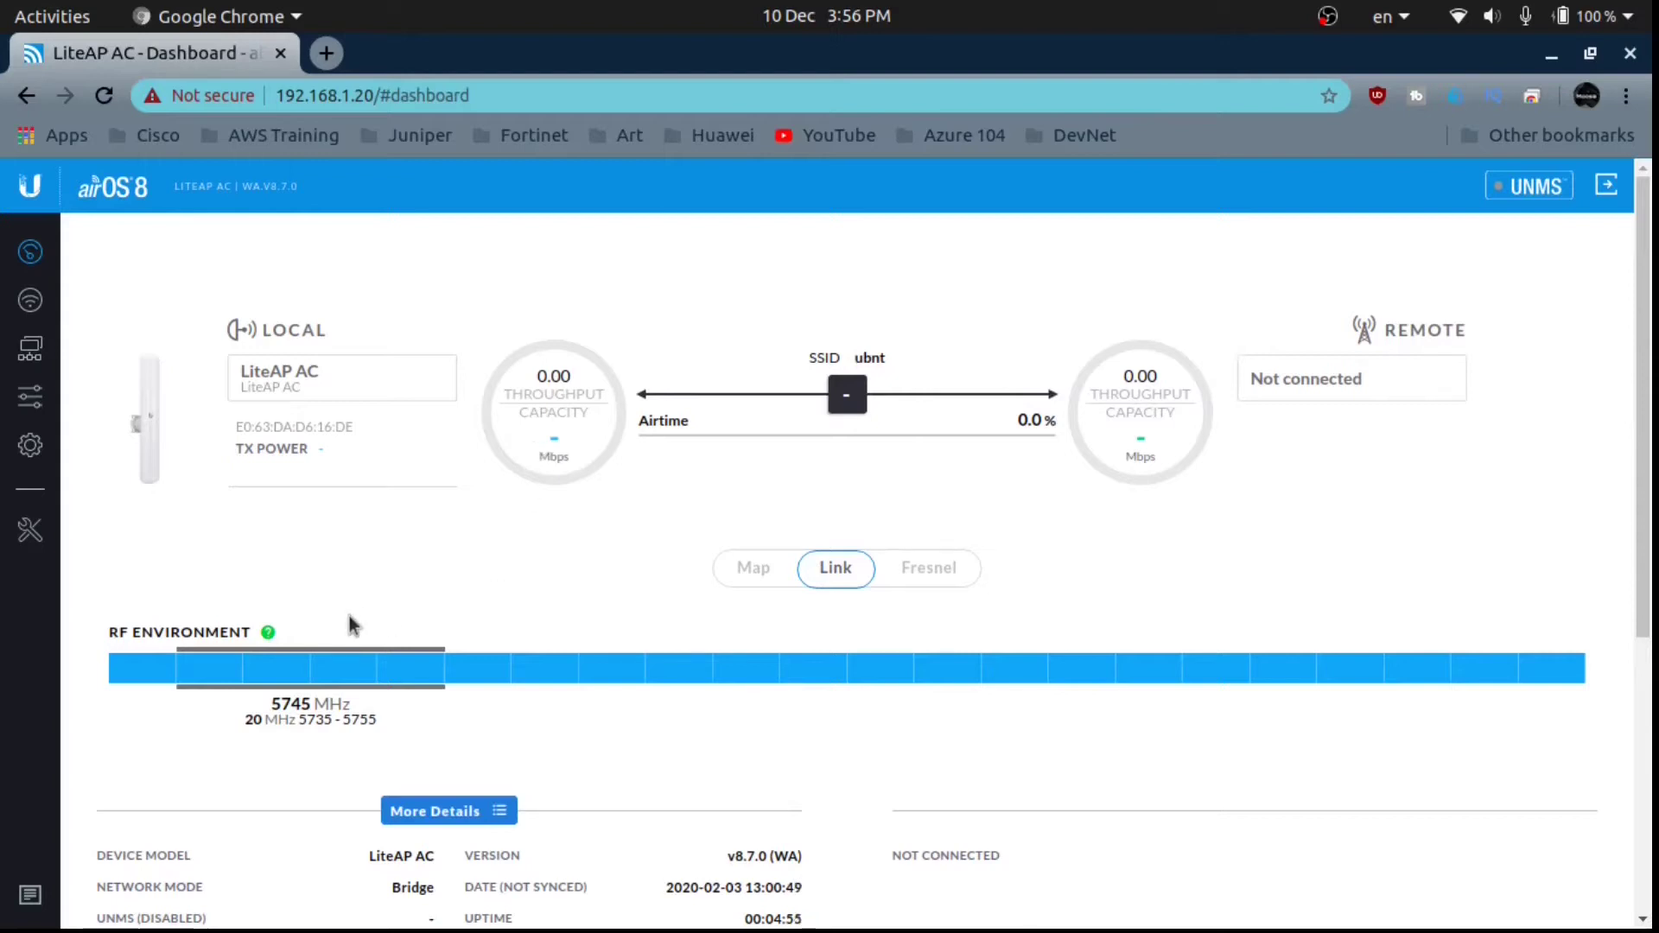
pyautogui.moveTo(101, 640); pyautogui.dragTo(258, 629)
pyautogui.click(376, 642)
pyautogui.moveTo(1650, 412); pyautogui.dragTo(1652, 542)
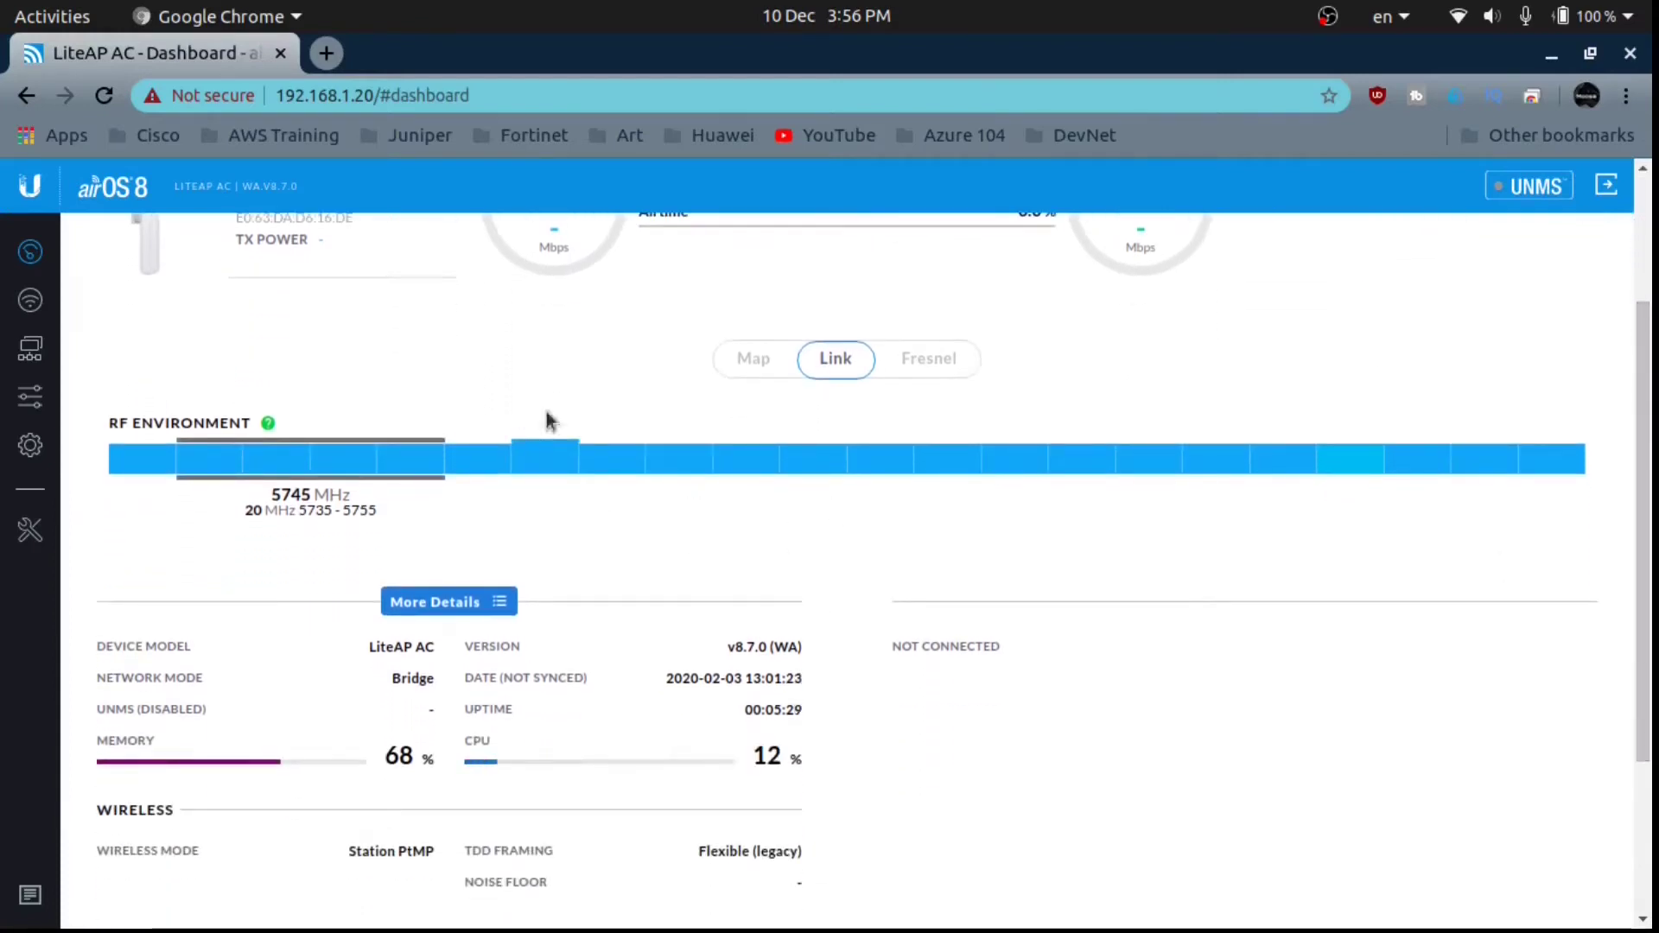
pyautogui.moveTo(1652, 488); pyautogui.dragTo(1652, 635)
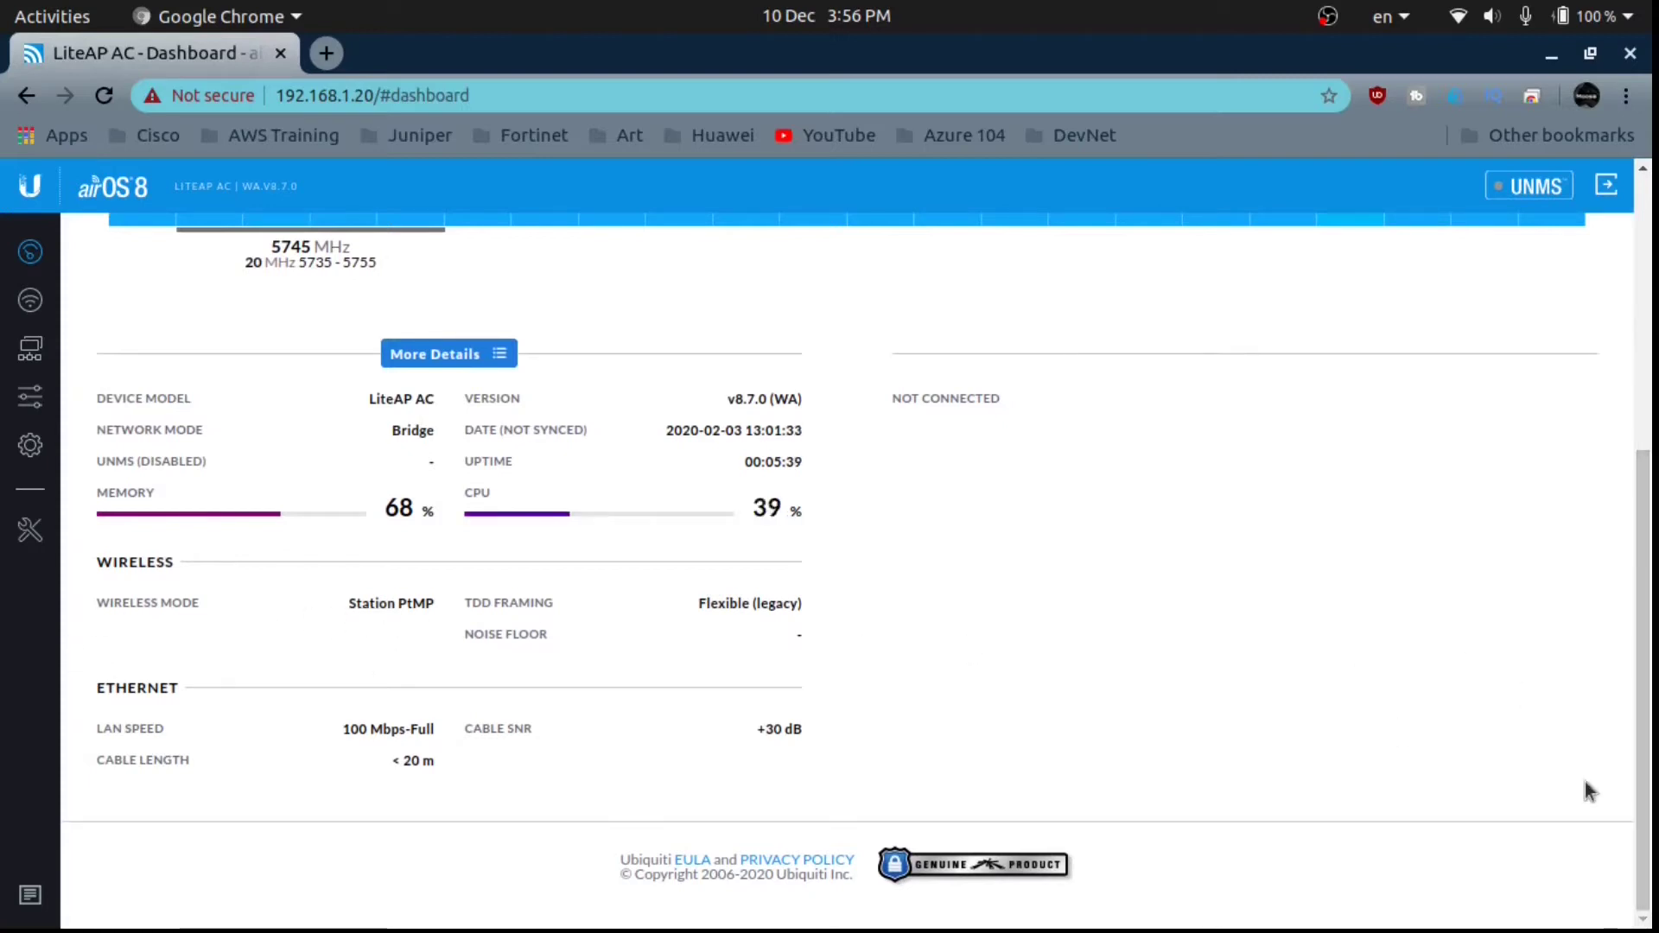
pyautogui.scroll(5, 1003, 654)
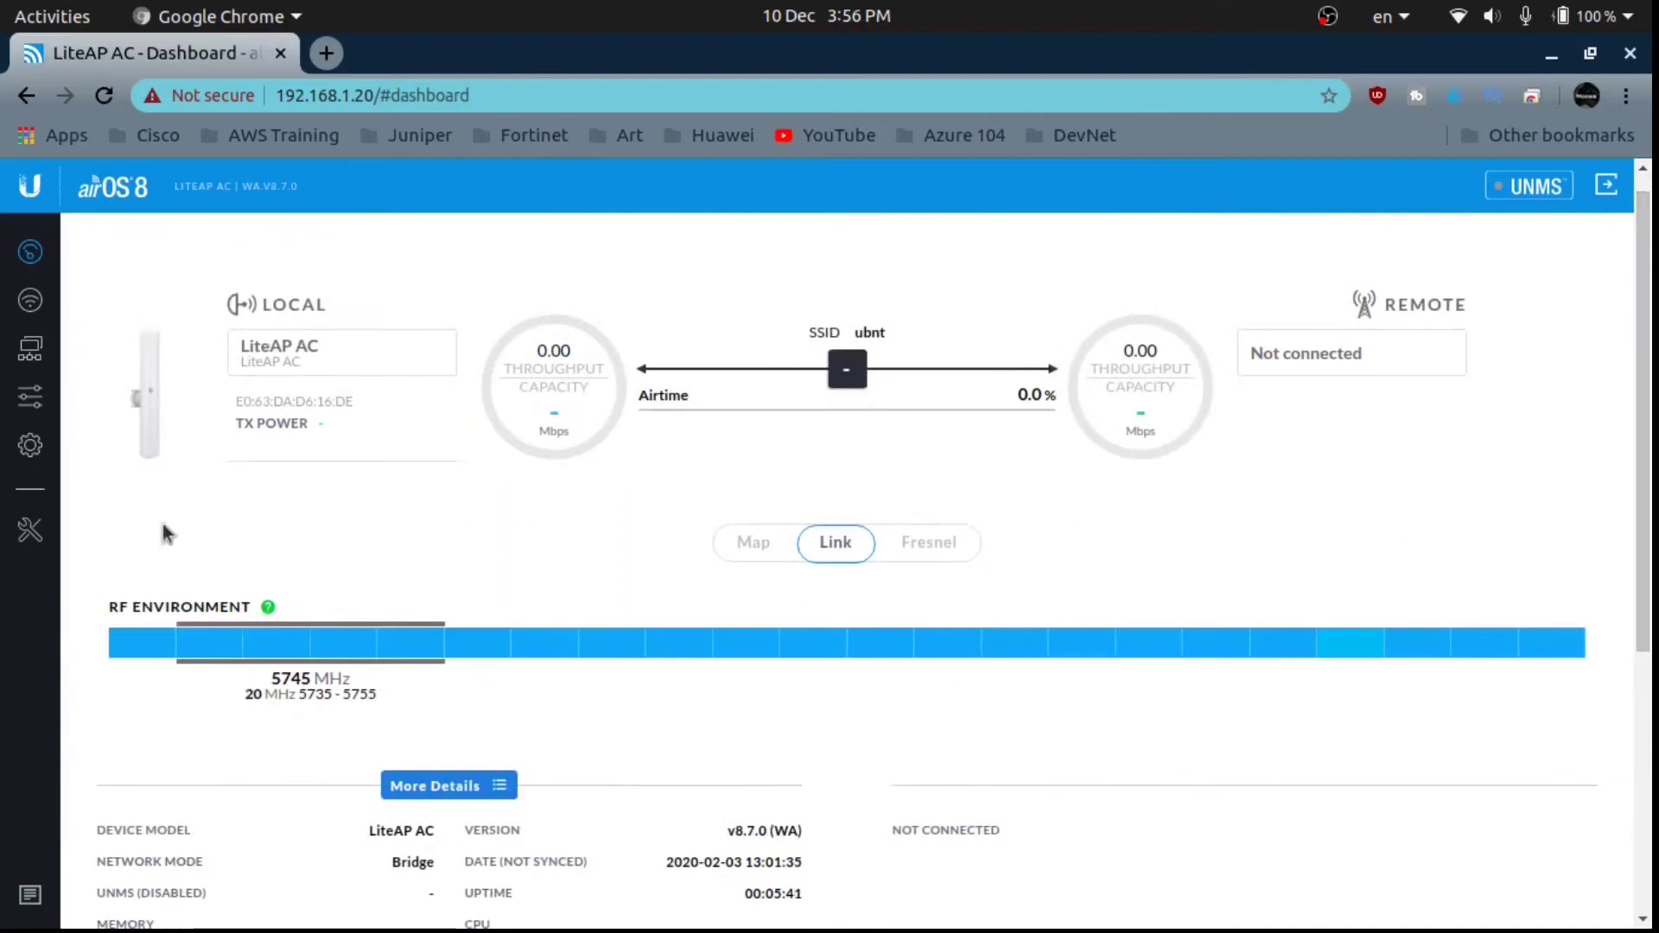
pyautogui.click(33, 302)
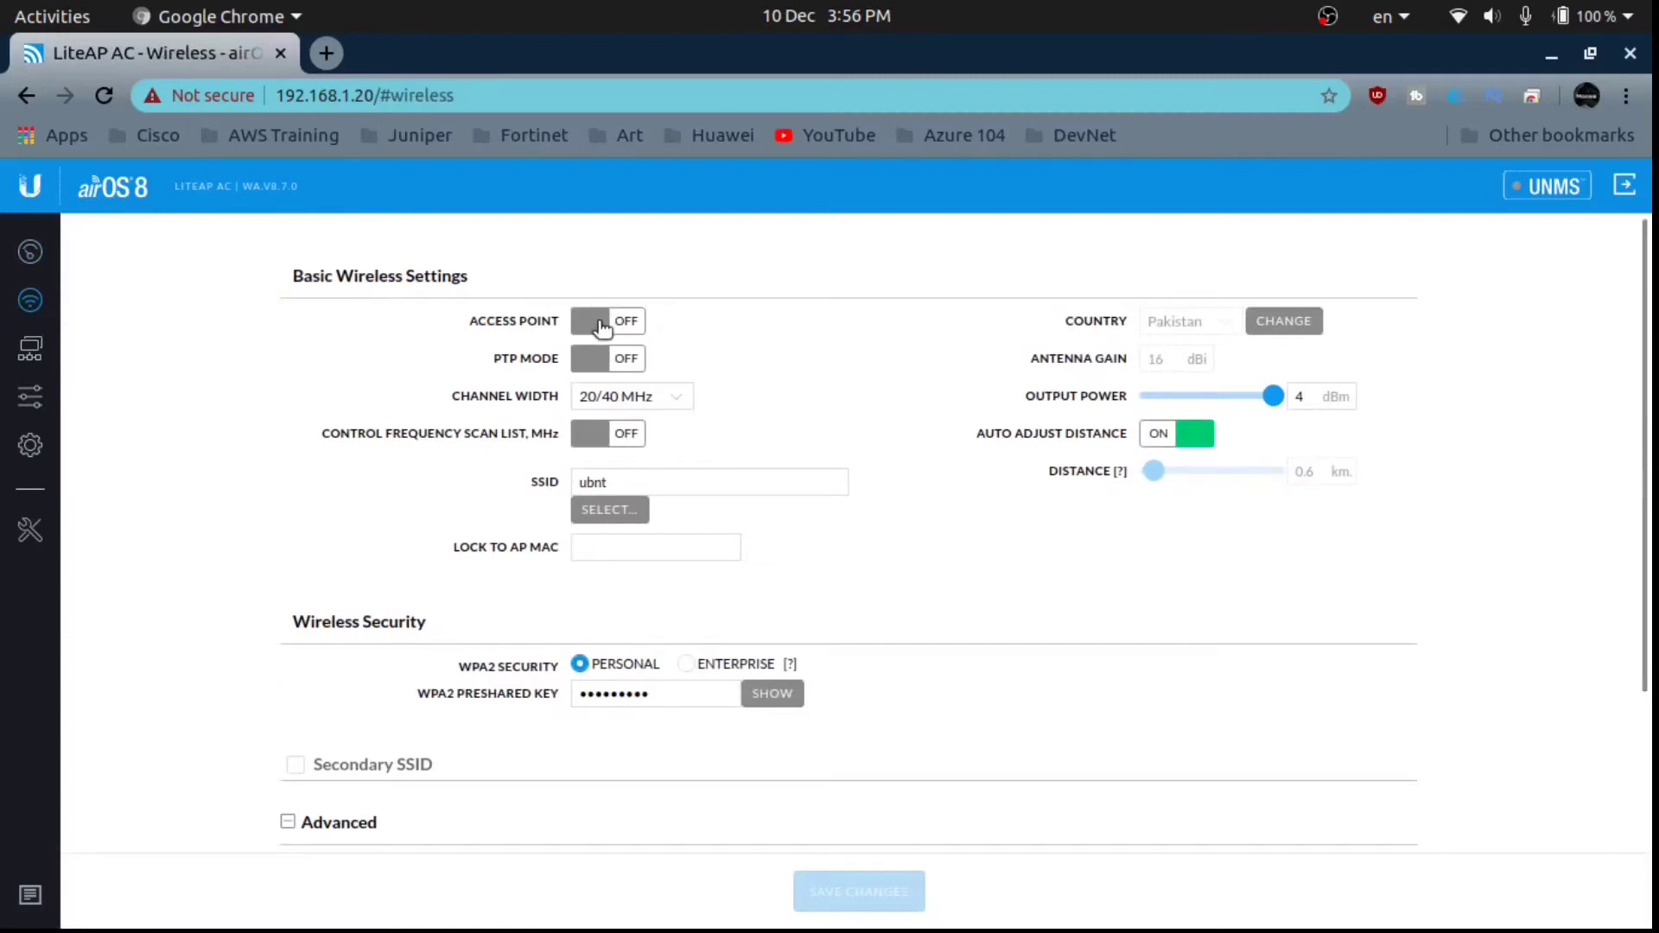
pyautogui.click(586, 331)
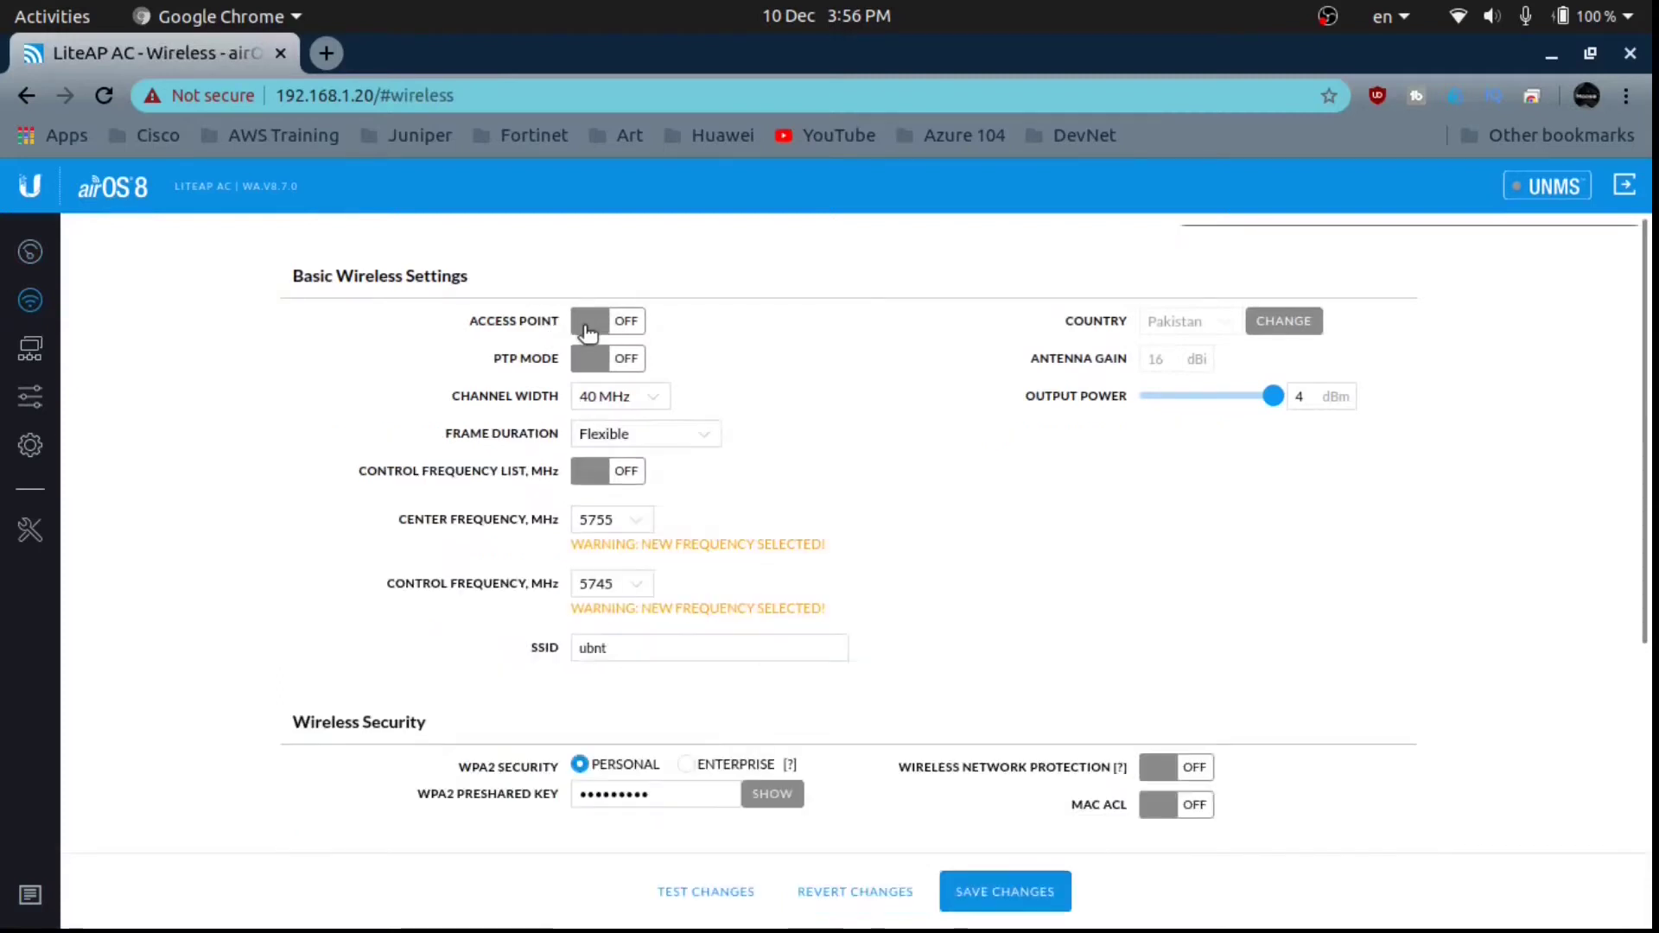
pyautogui.click(1626, 239)
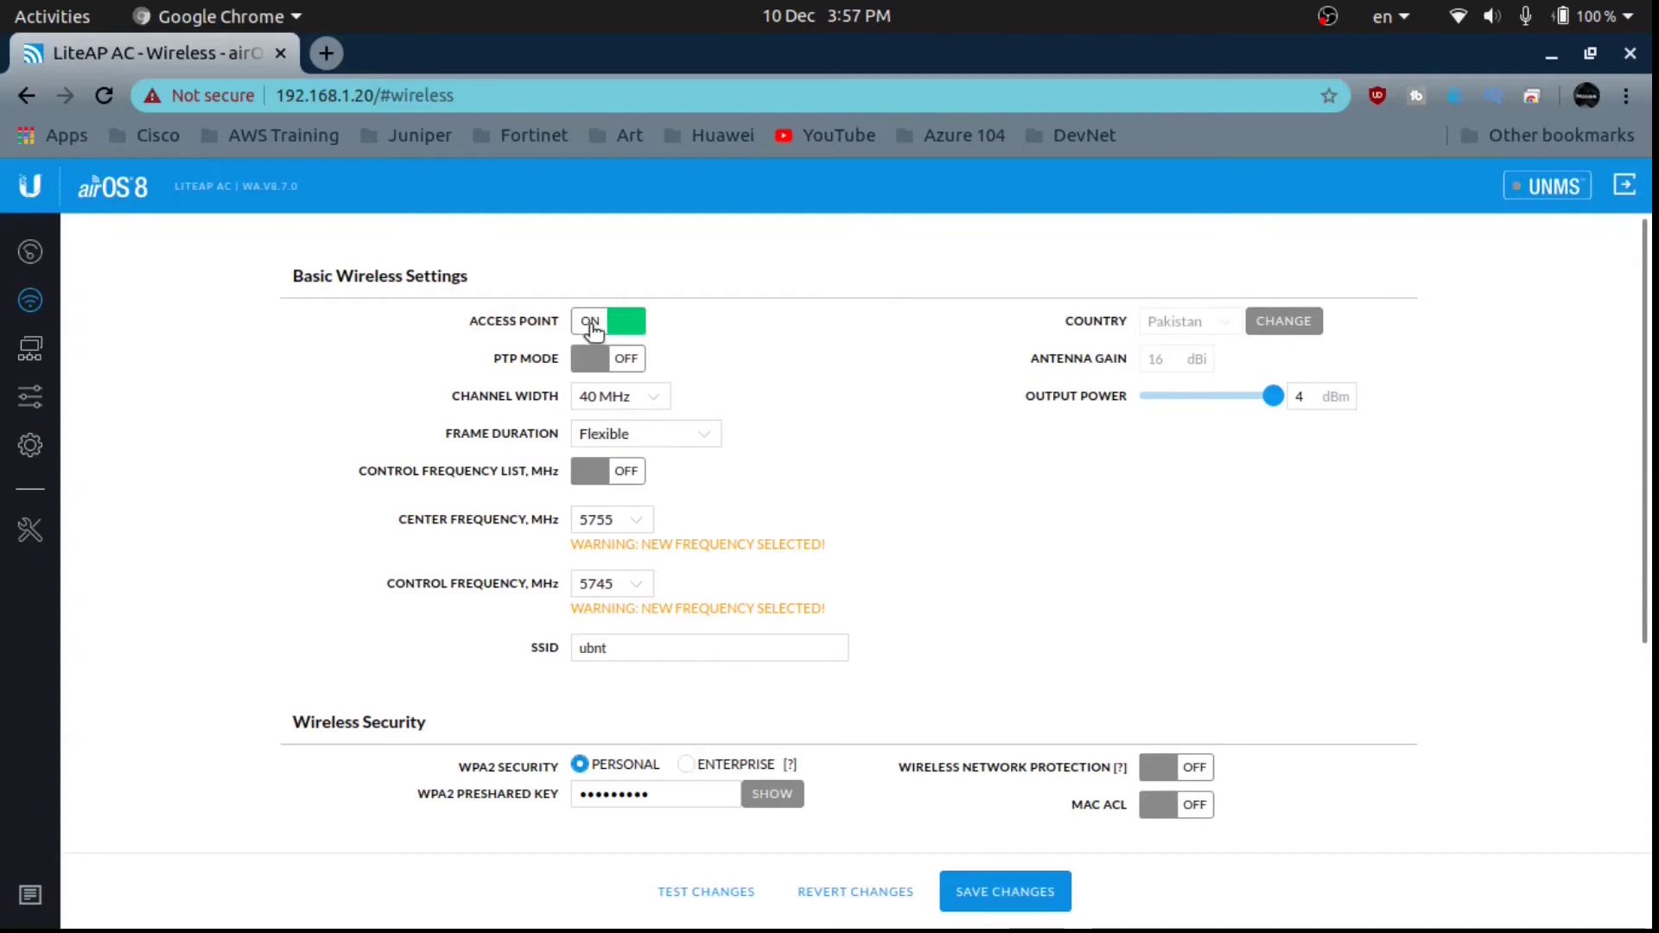
pyautogui.click(596, 370)
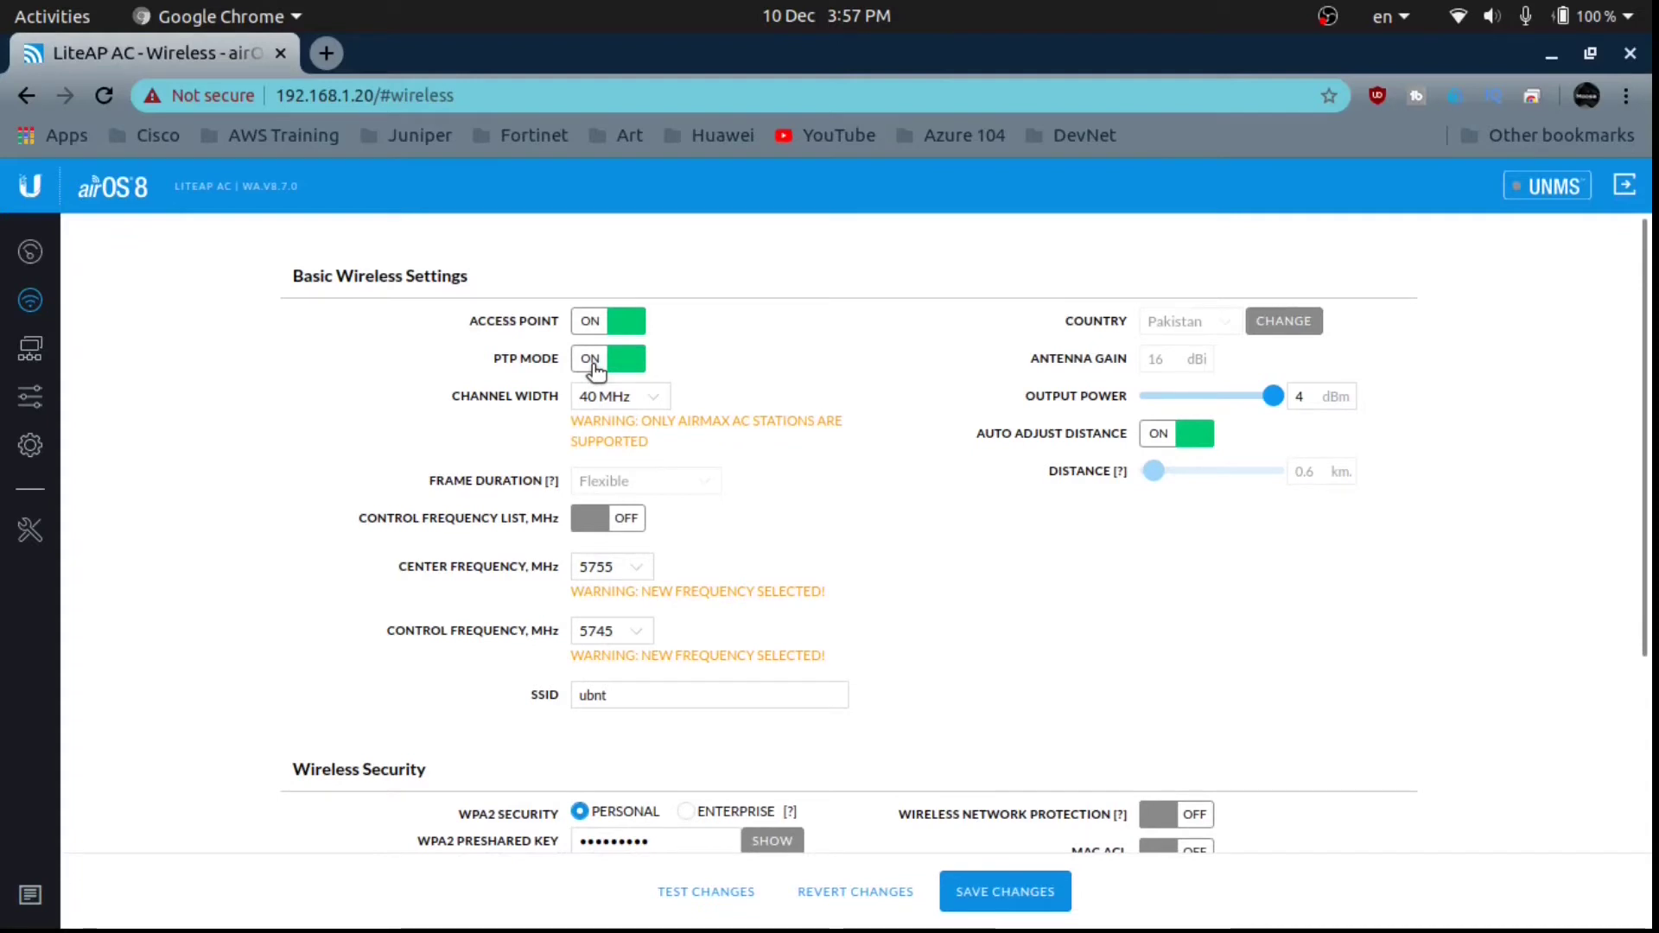
pyautogui.click(618, 362)
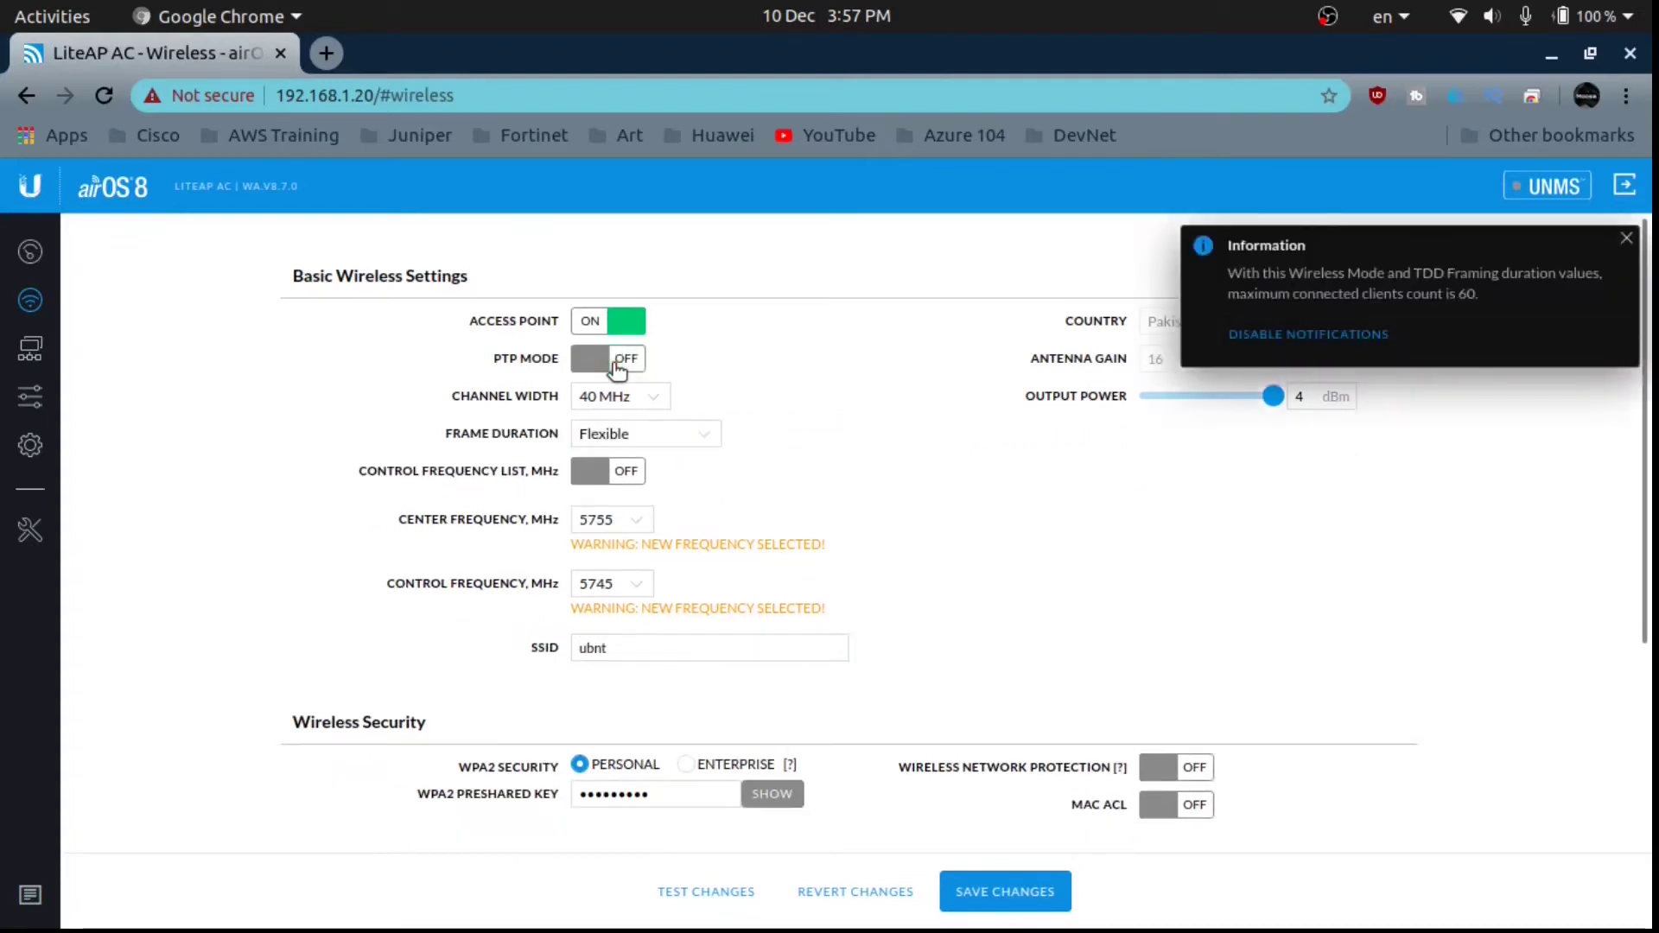
pyautogui.click(1625, 238)
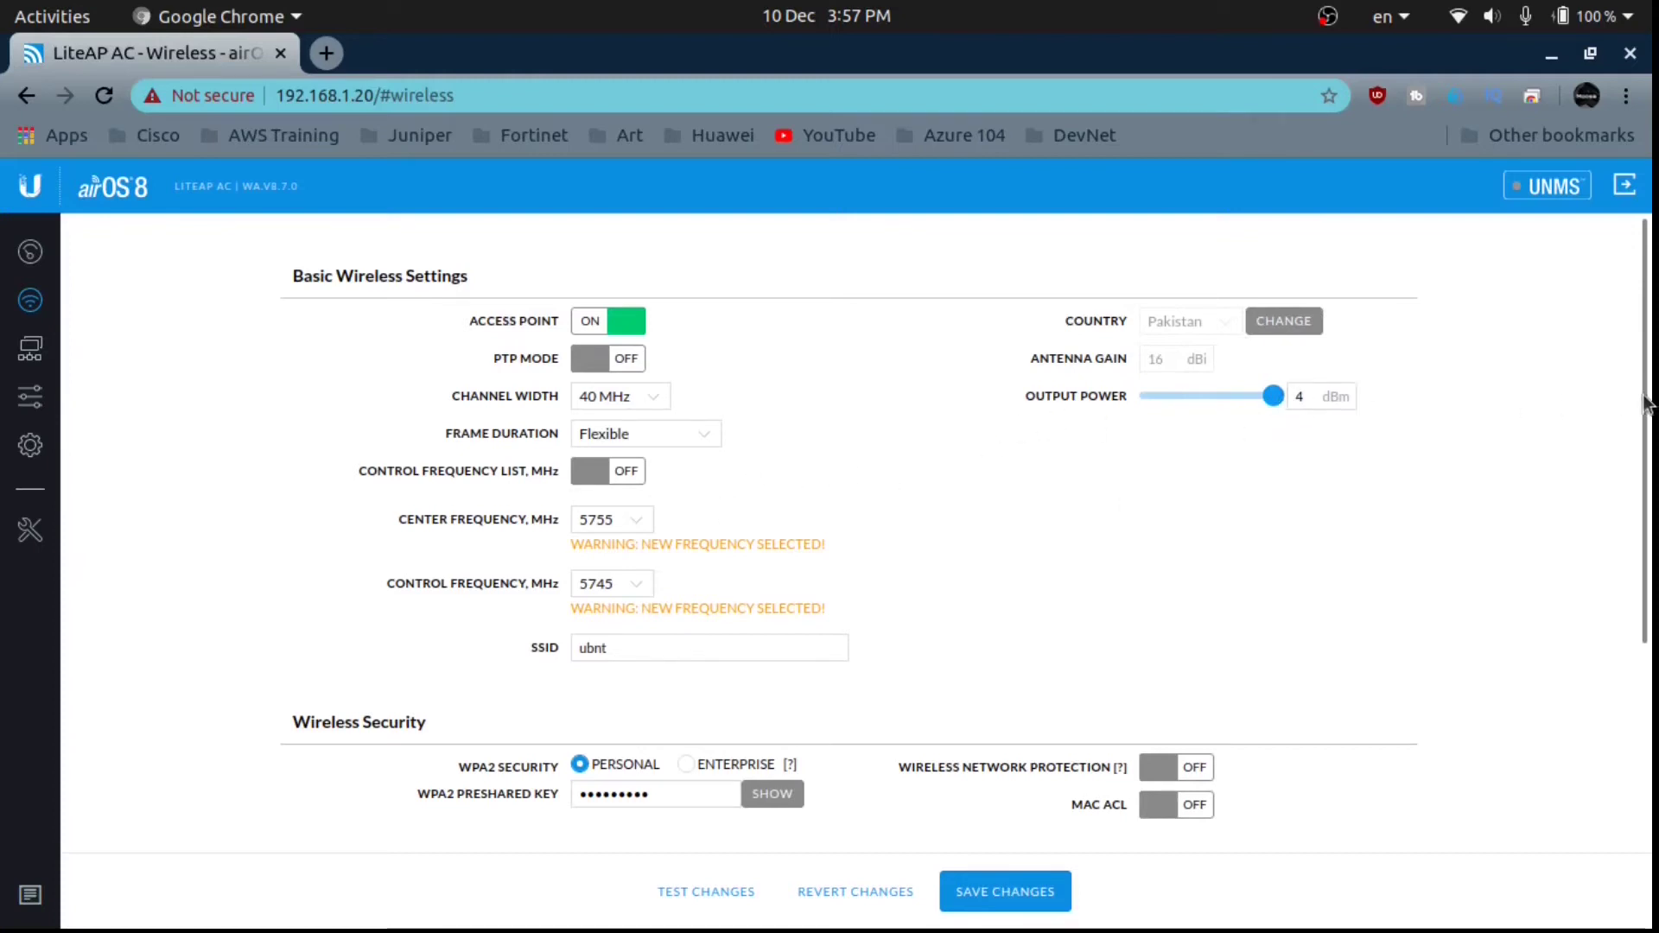
pyautogui.scroll(-1, 1644, 403)
pyautogui.click(629, 491)
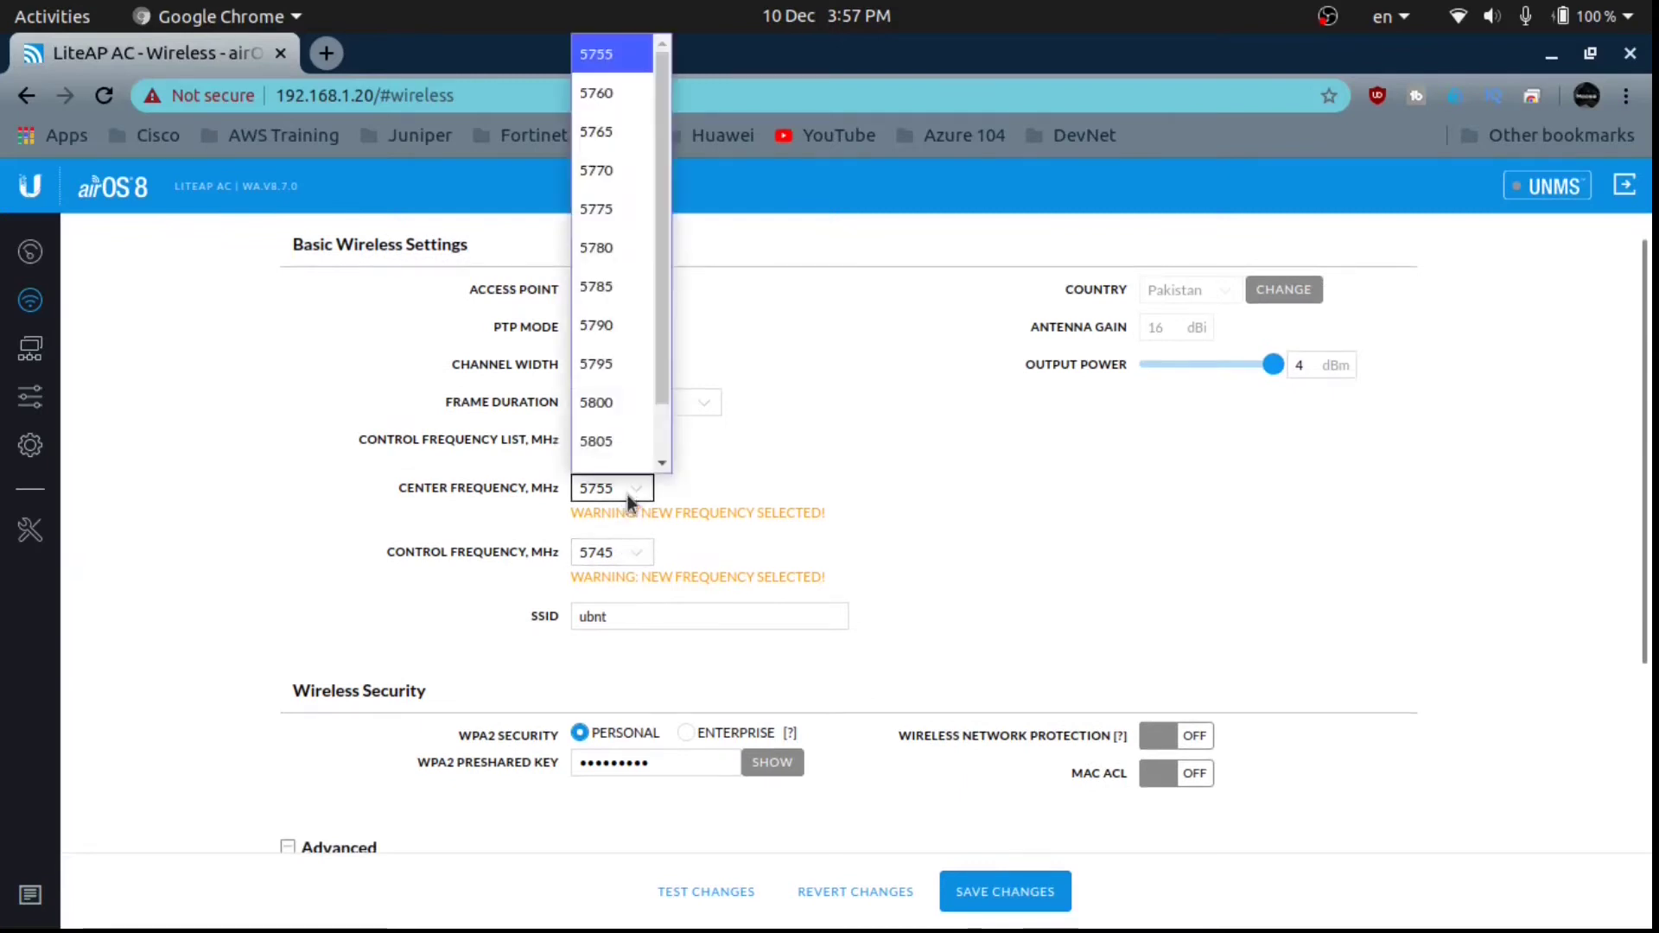
pyautogui.scroll(-1, 662, 375)
pyautogui.scroll(2, 665, 349)
pyautogui.scroll(-1, 663, 442)
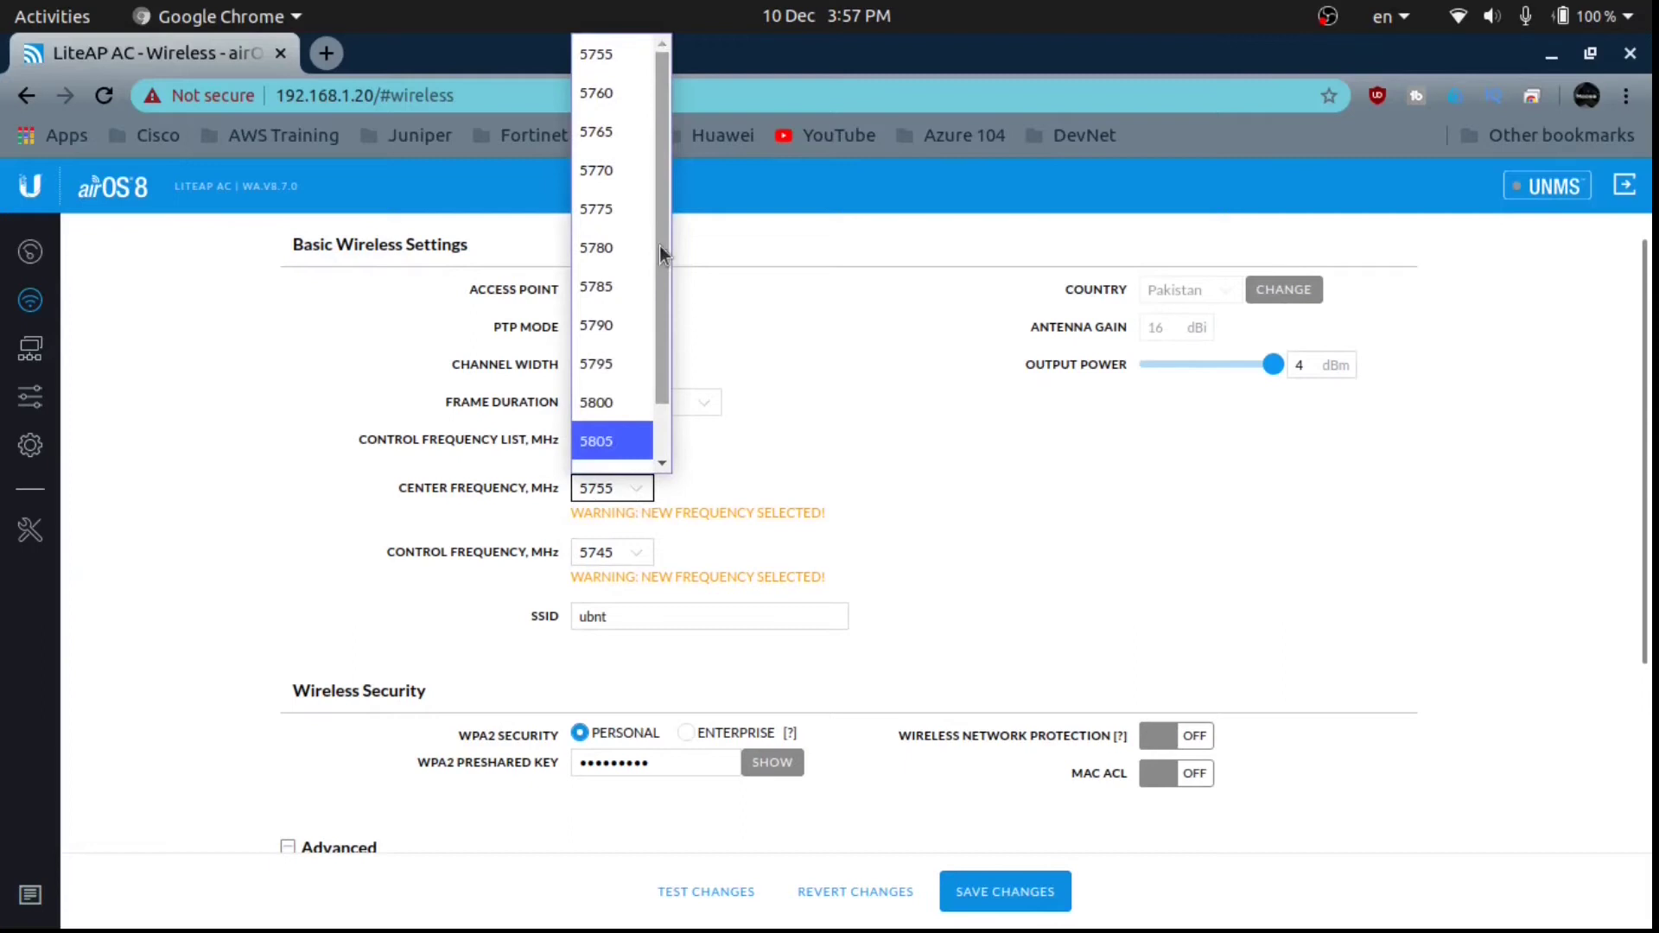
pyautogui.click(771, 414)
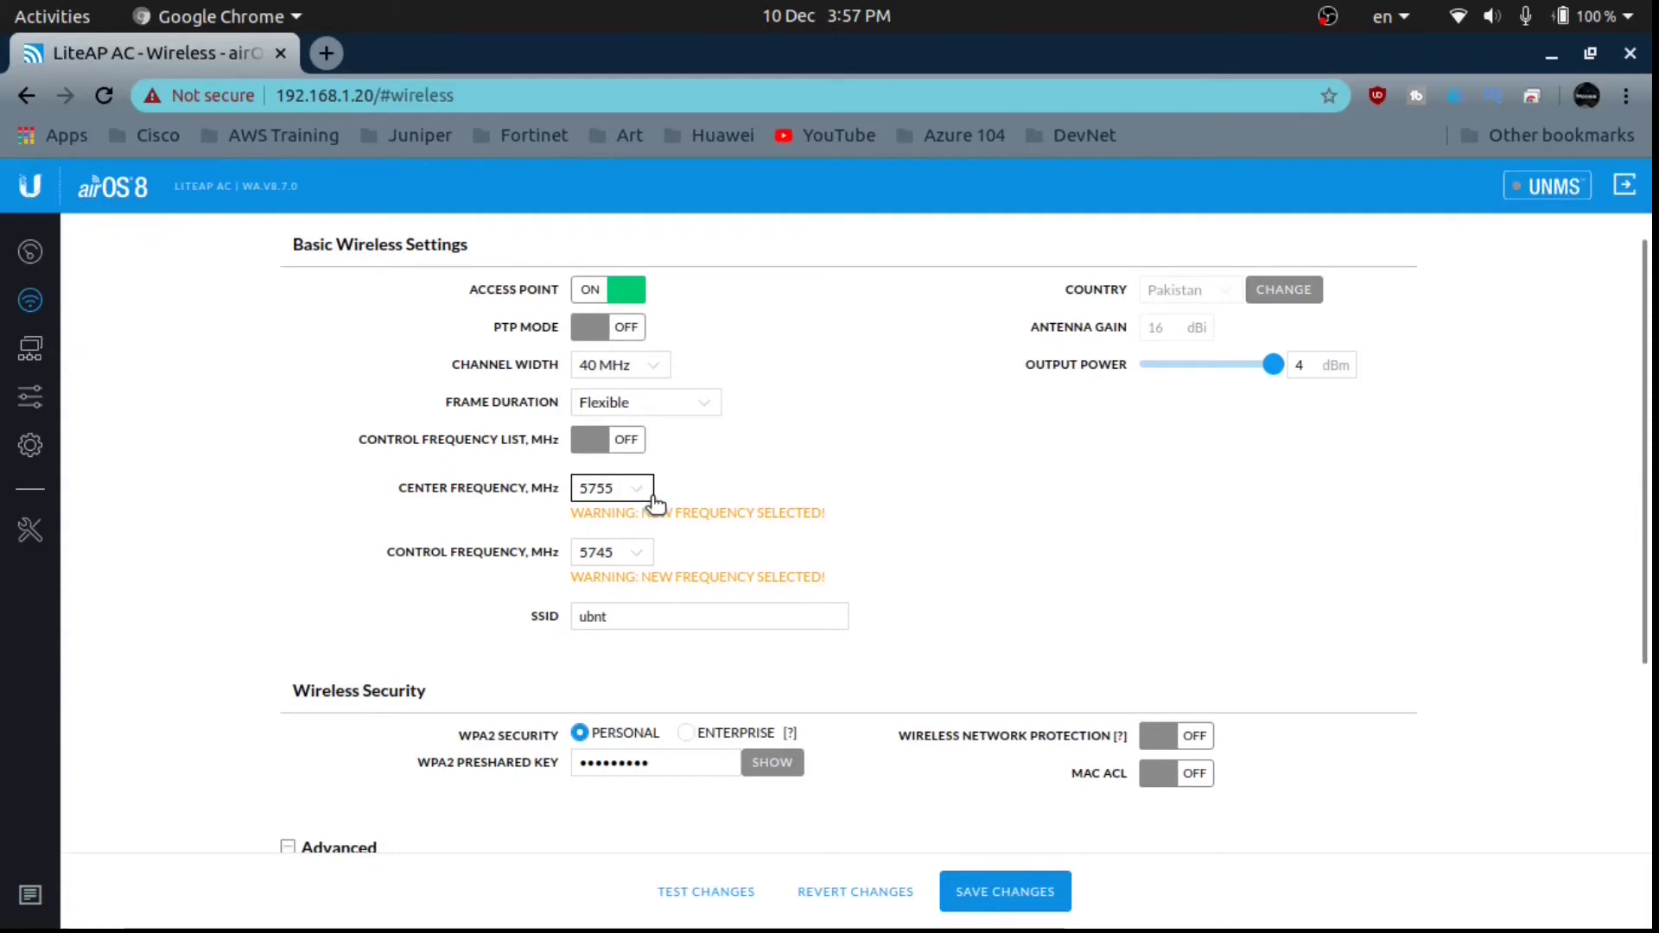
pyautogui.click(538, 620)
pyautogui.click(667, 633)
pyautogui.click(648, 614)
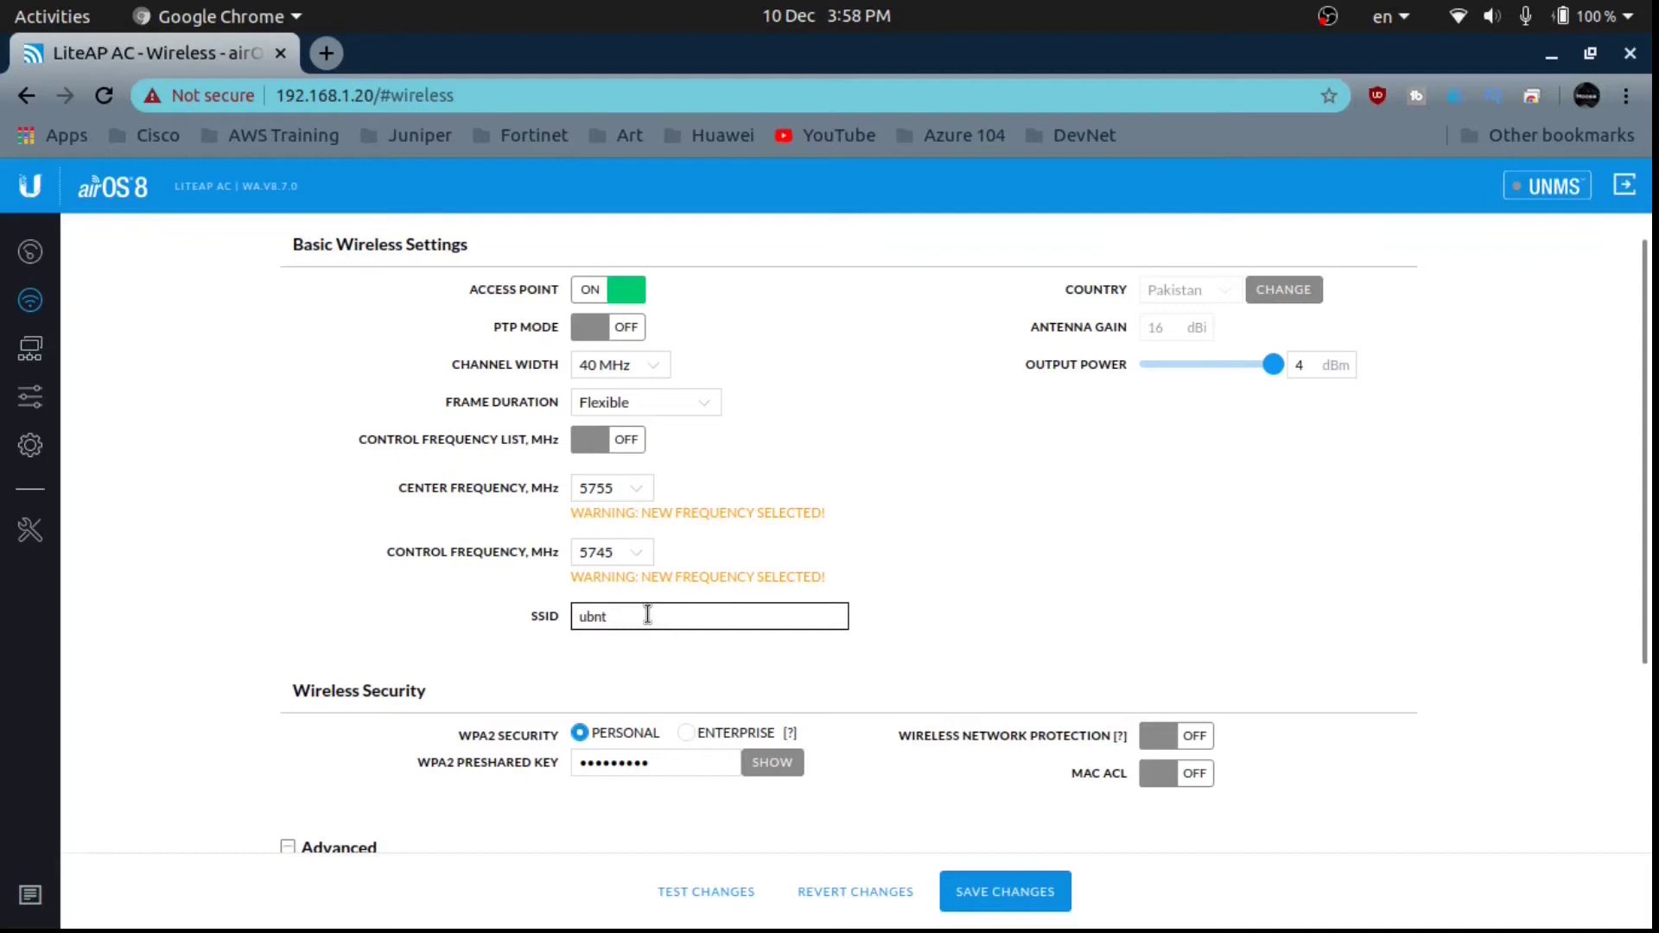
# Select the SSID ubnt, then reveal and re-mask the current WPA2 preshared key.
pyautogui.moveTo(638, 617); pyautogui.dragTo(550, 616)
pyautogui.click(641, 760)
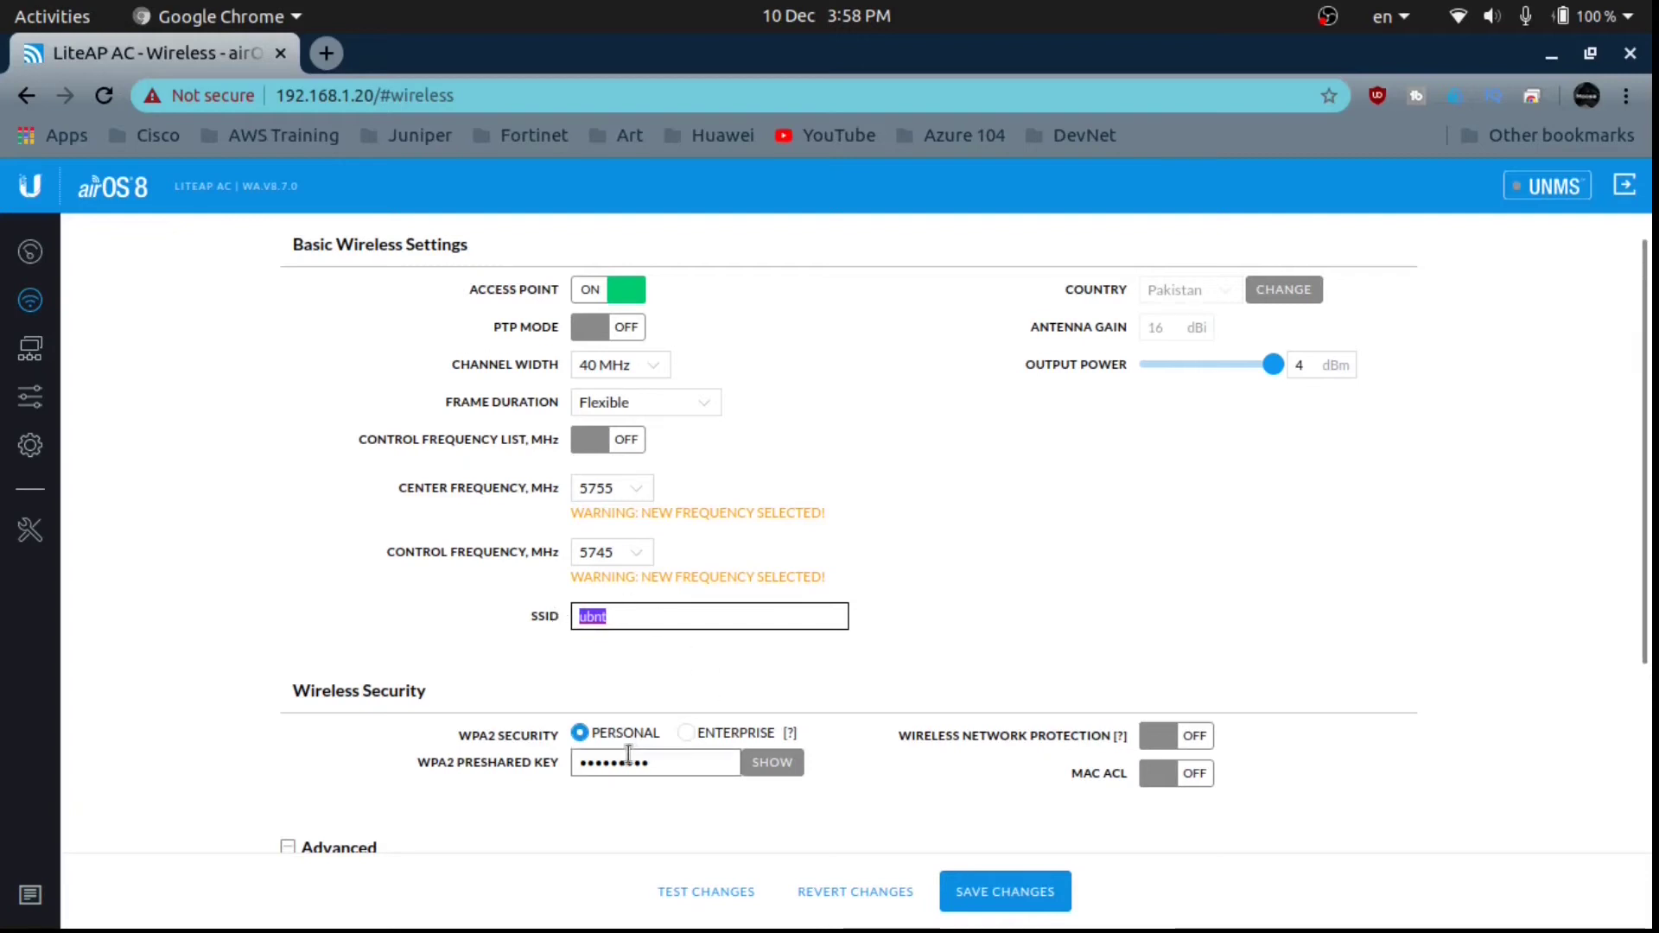
pyautogui.click(777, 772)
pyautogui.moveTo(689, 766); pyautogui.dragTo(511, 769)
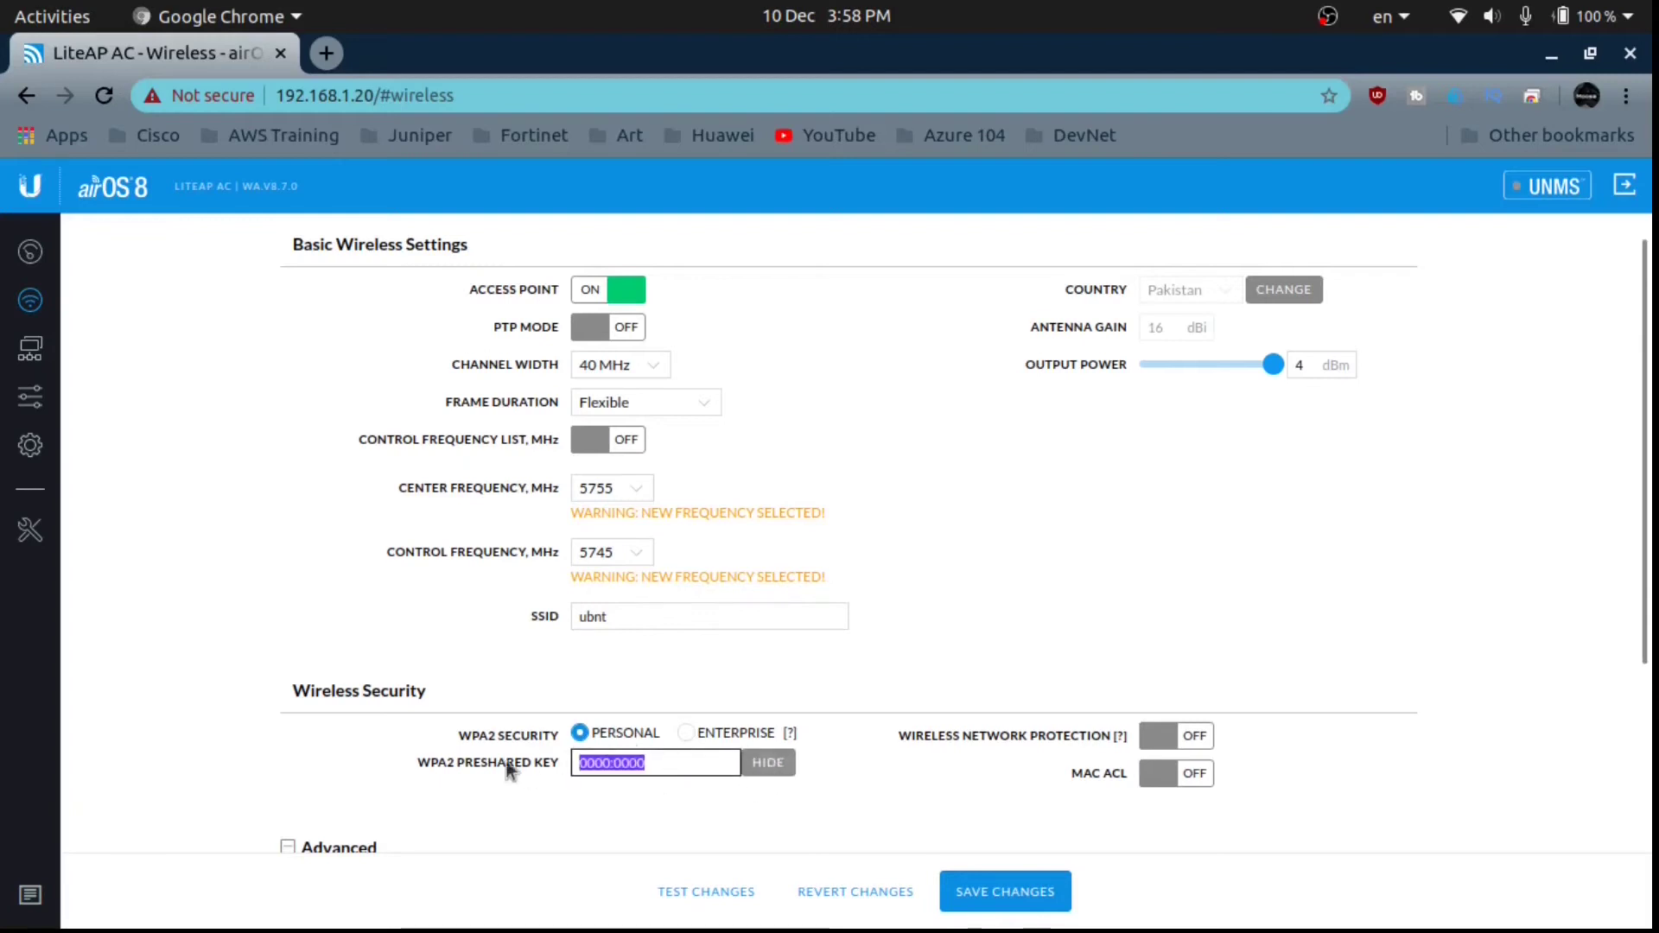
pyautogui.click(769, 768)
# Replace the WPA2 preshared key with the new eight-character passphrase.
pyautogui.moveTo(653, 764); pyautogui.dragTo(515, 772)
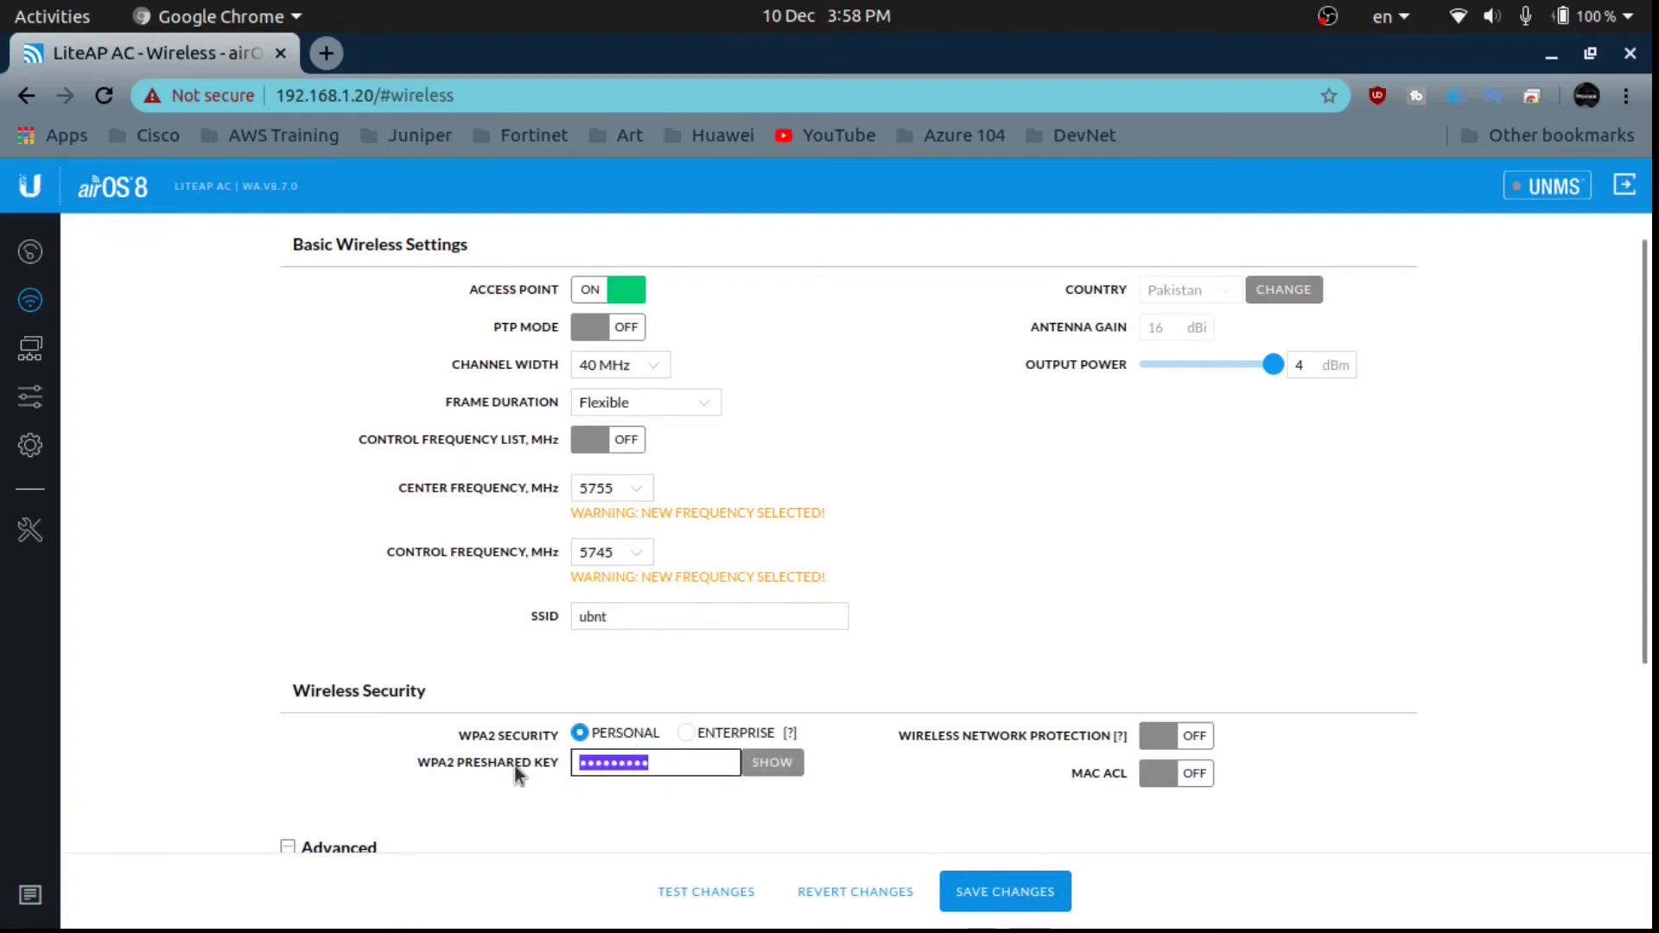
pyautogui.write('123')
pyautogui.press('BackSpace')
pyautogui.press('BackSpace')
pyautogui.press('BackSpace')
pyautogui.write('12')
pyautogui.press('BackSpace')
pyautogui.press('BackSpace')
pyautogui.write('12345678')
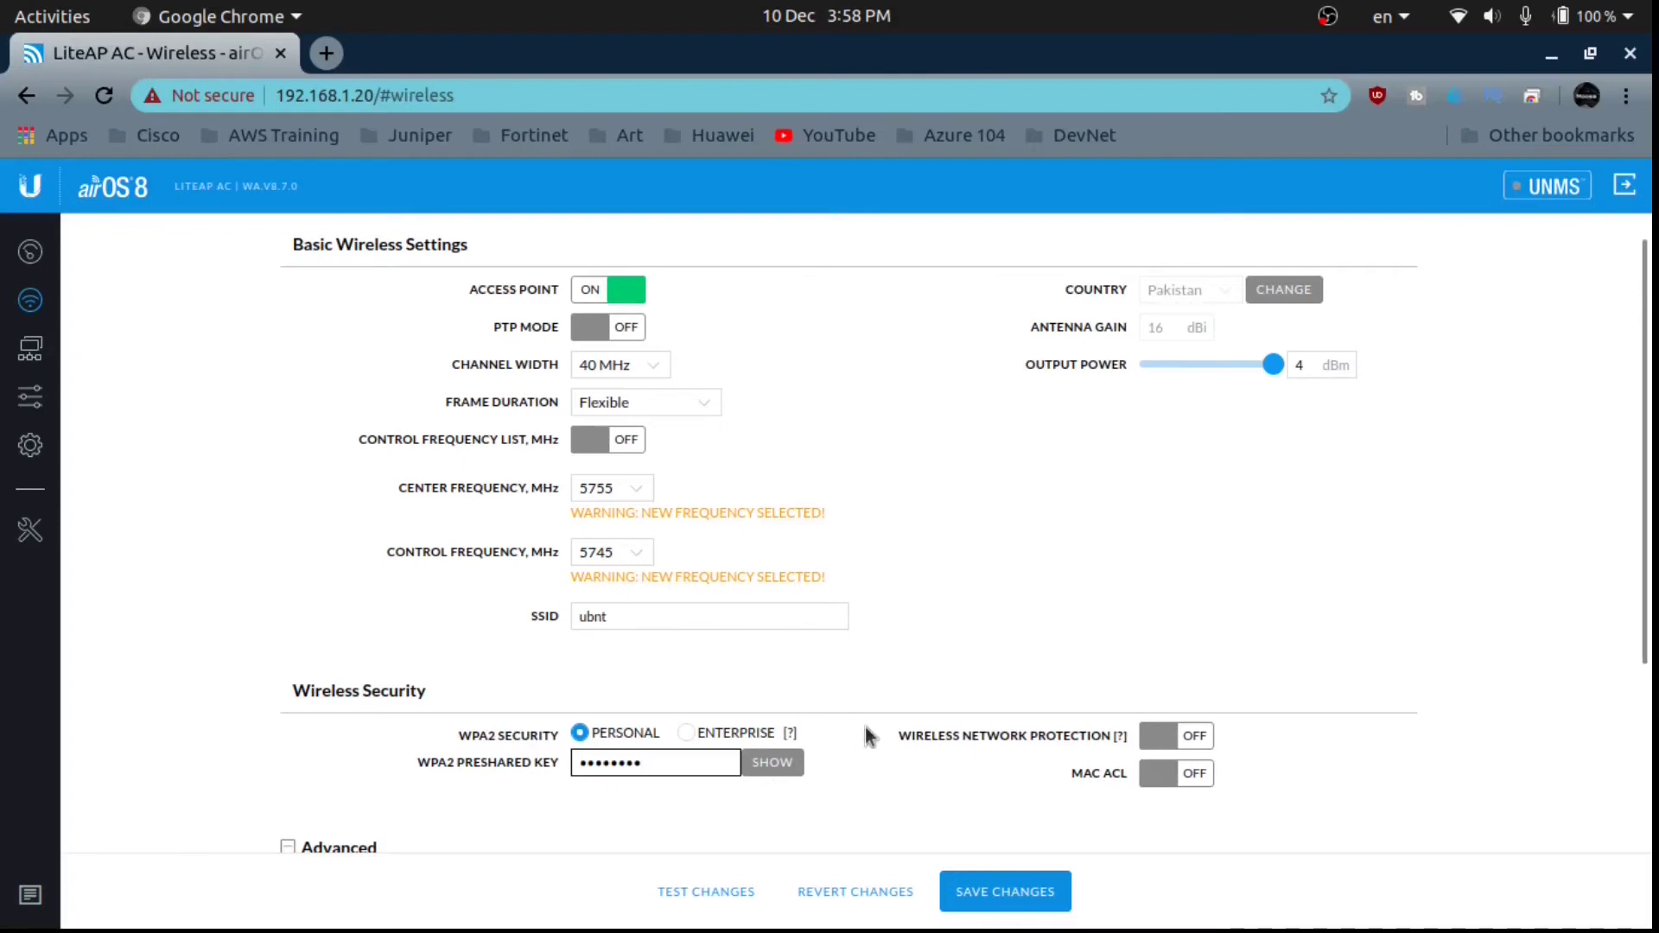
# Scroll through the Advanced wireless options, then switch to the Network page with management IP 192.168.1.20.
pyautogui.scroll(-1, 1650, 553)
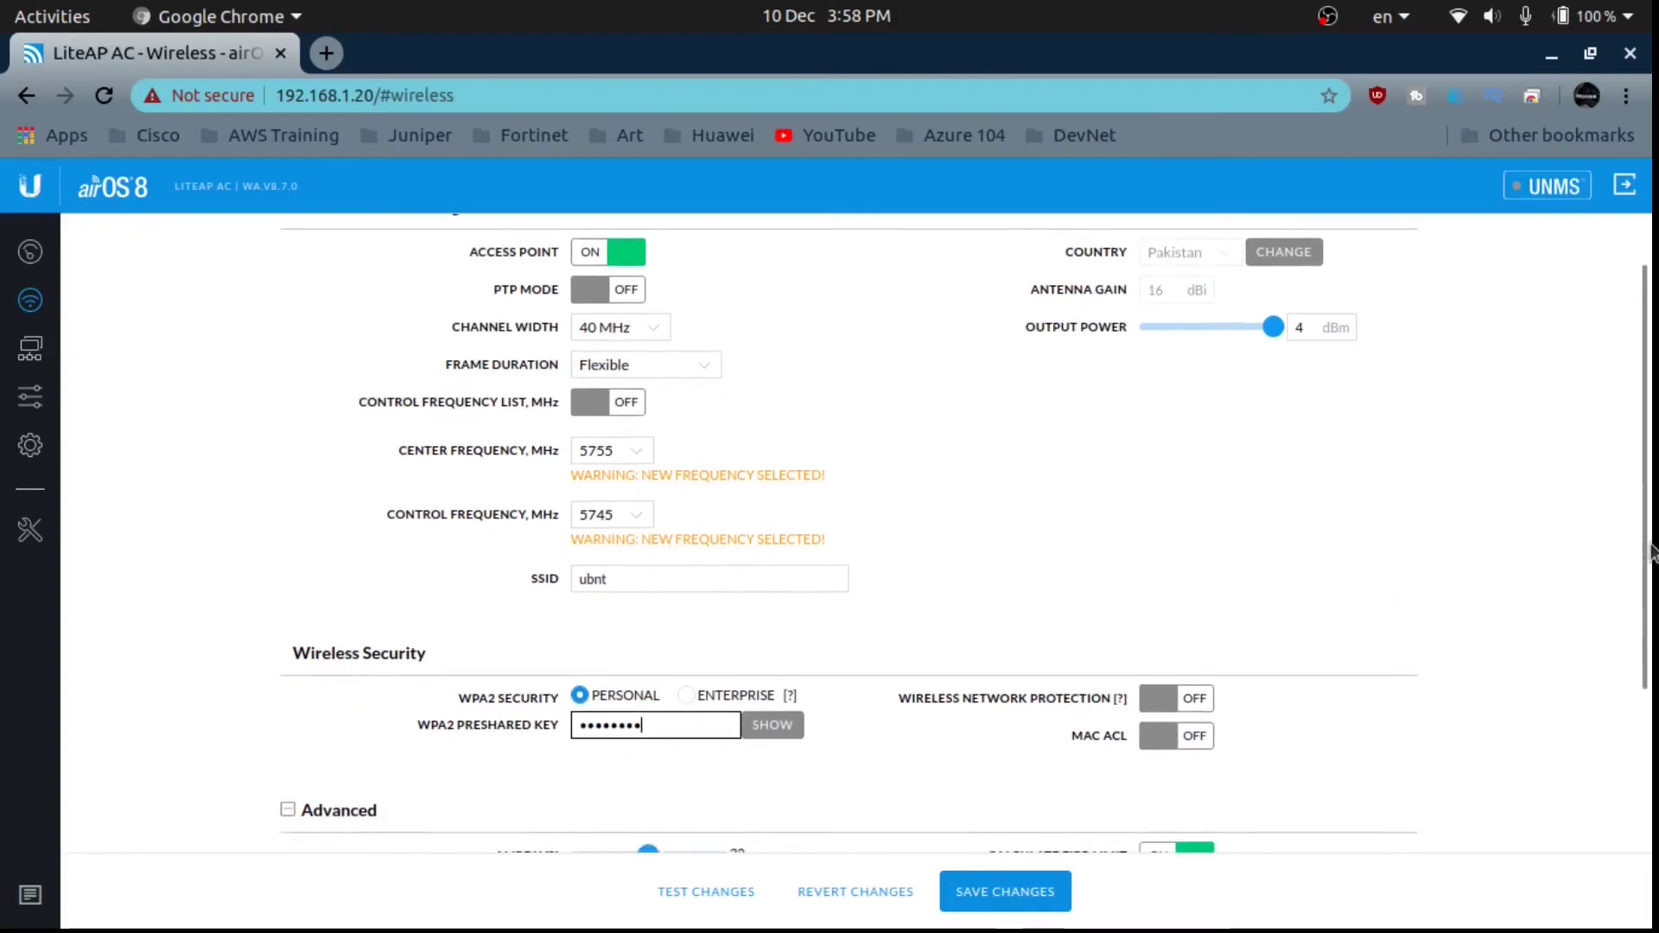
pyautogui.scroll(-5, 1650, 553)
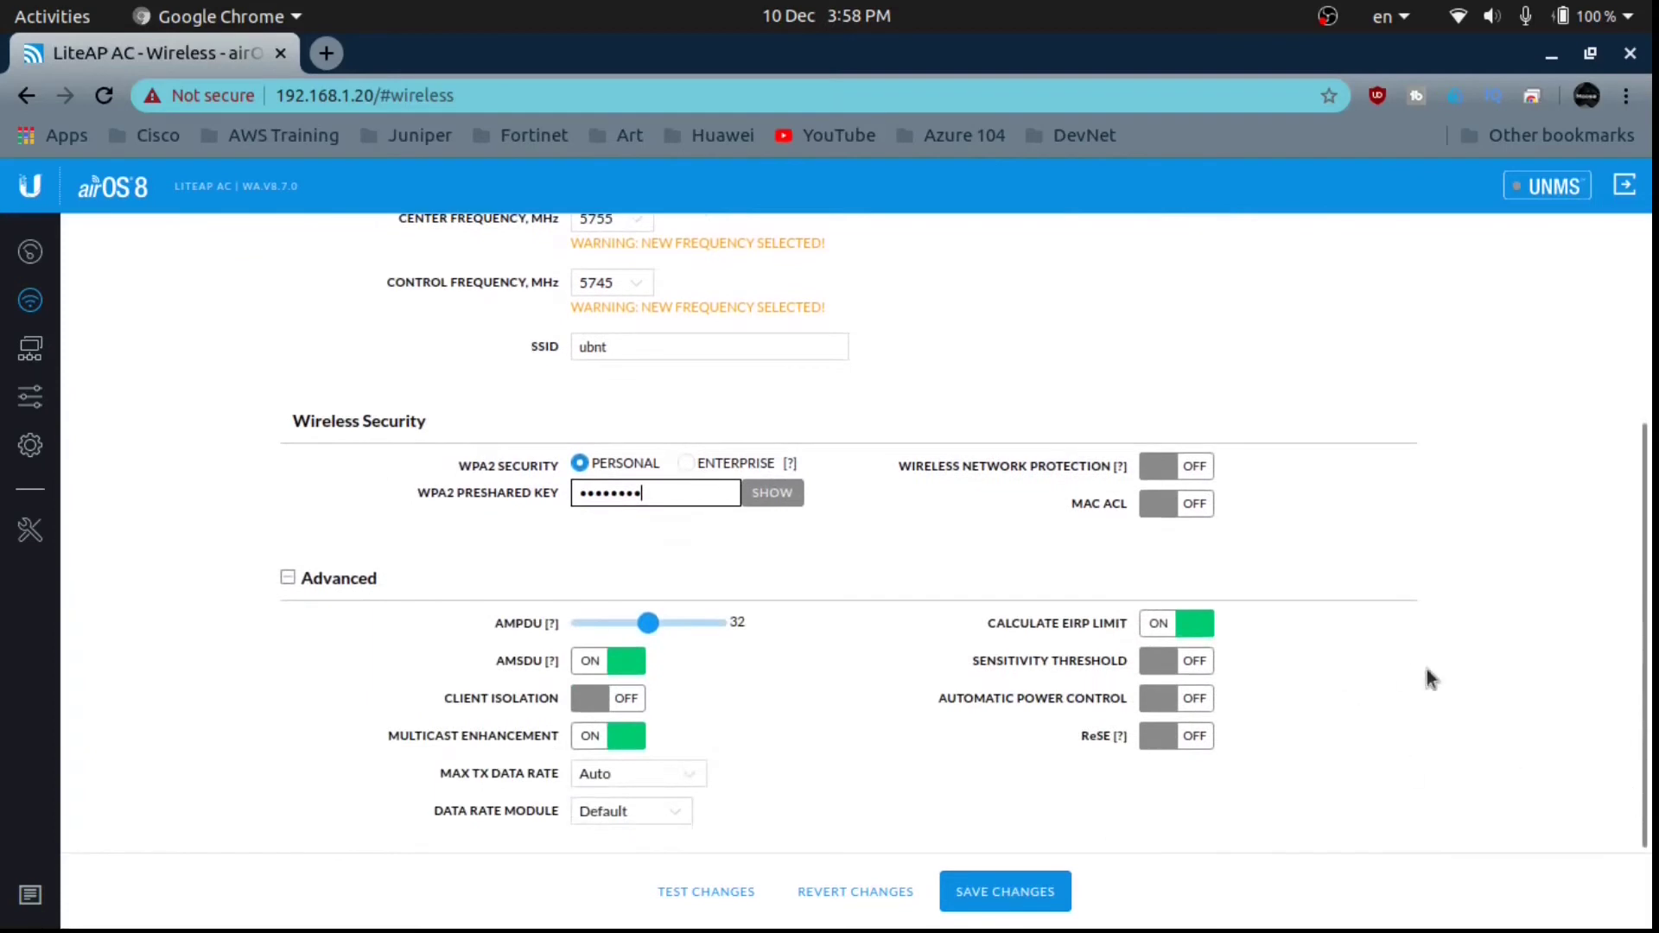
pyautogui.scroll(2, 1651, 691)
pyautogui.scroll(-1, 1650, 691)
pyautogui.scroll(6, 1143, 525)
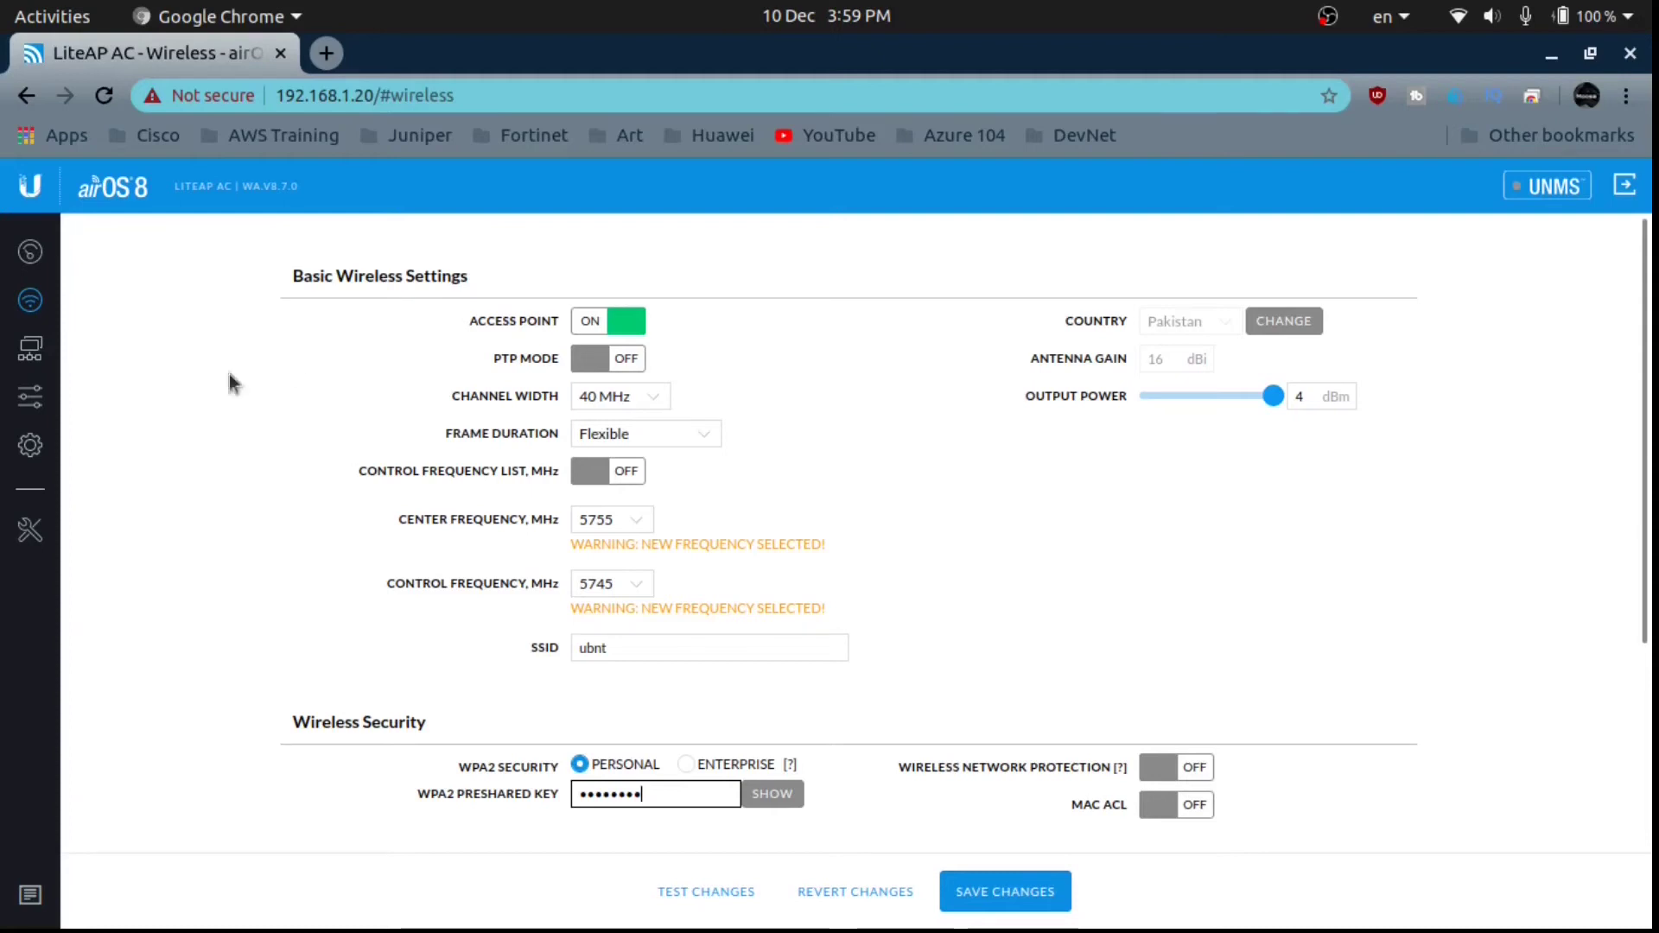
pyautogui.click(30, 348)
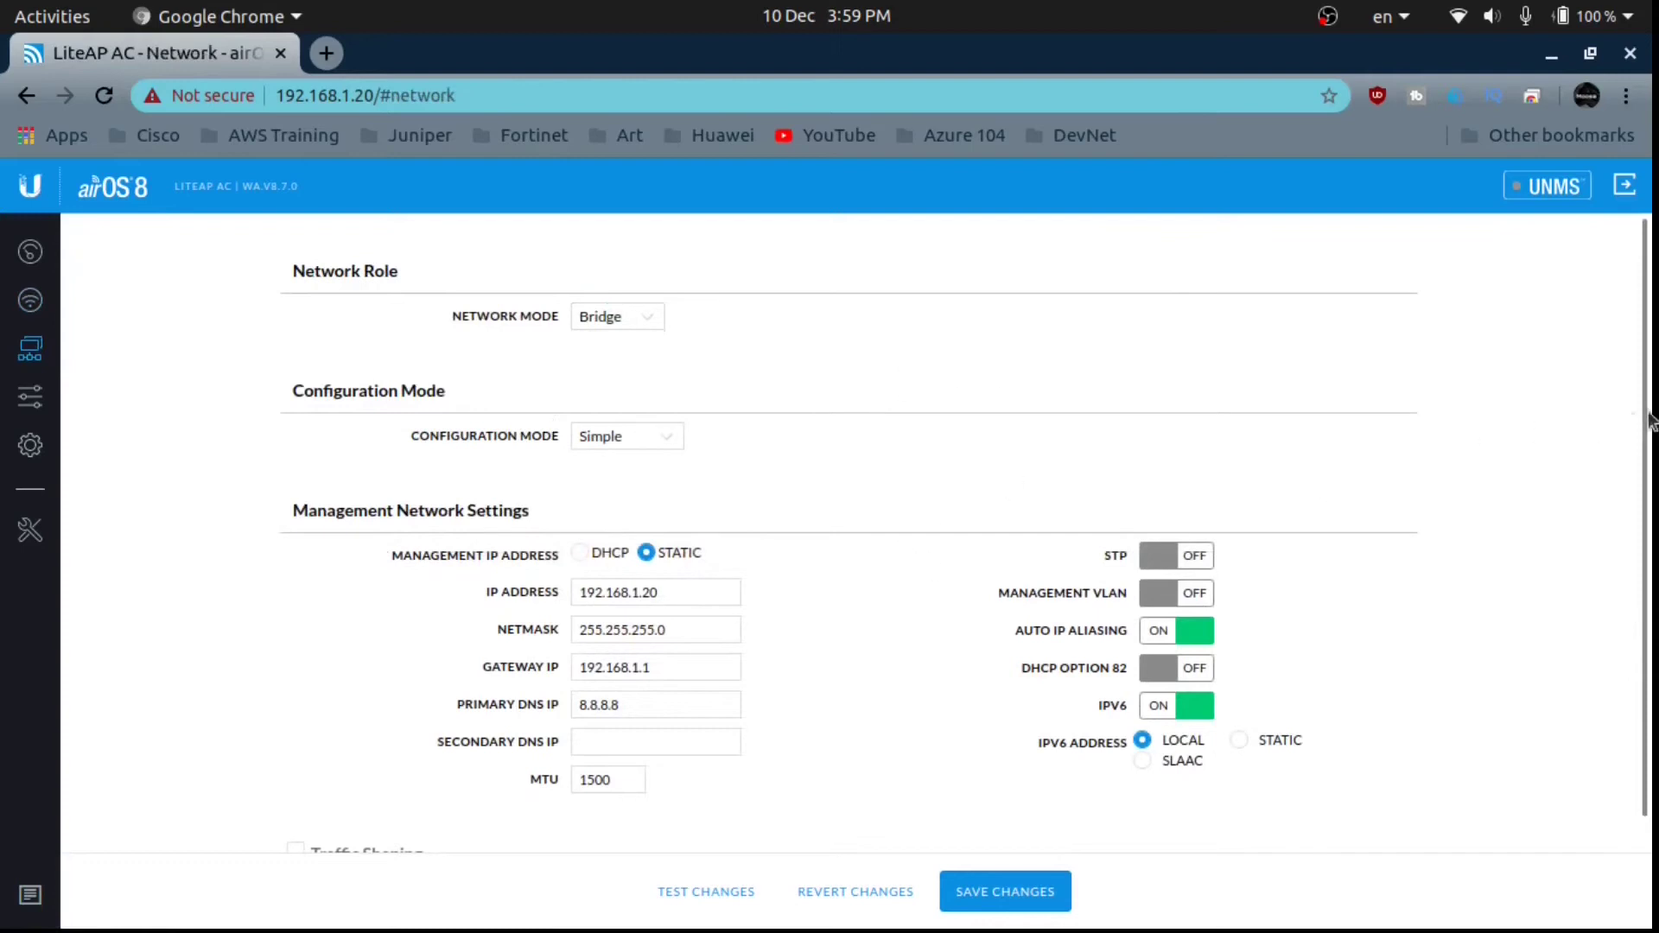
pyautogui.scroll(-1, 864, 562)
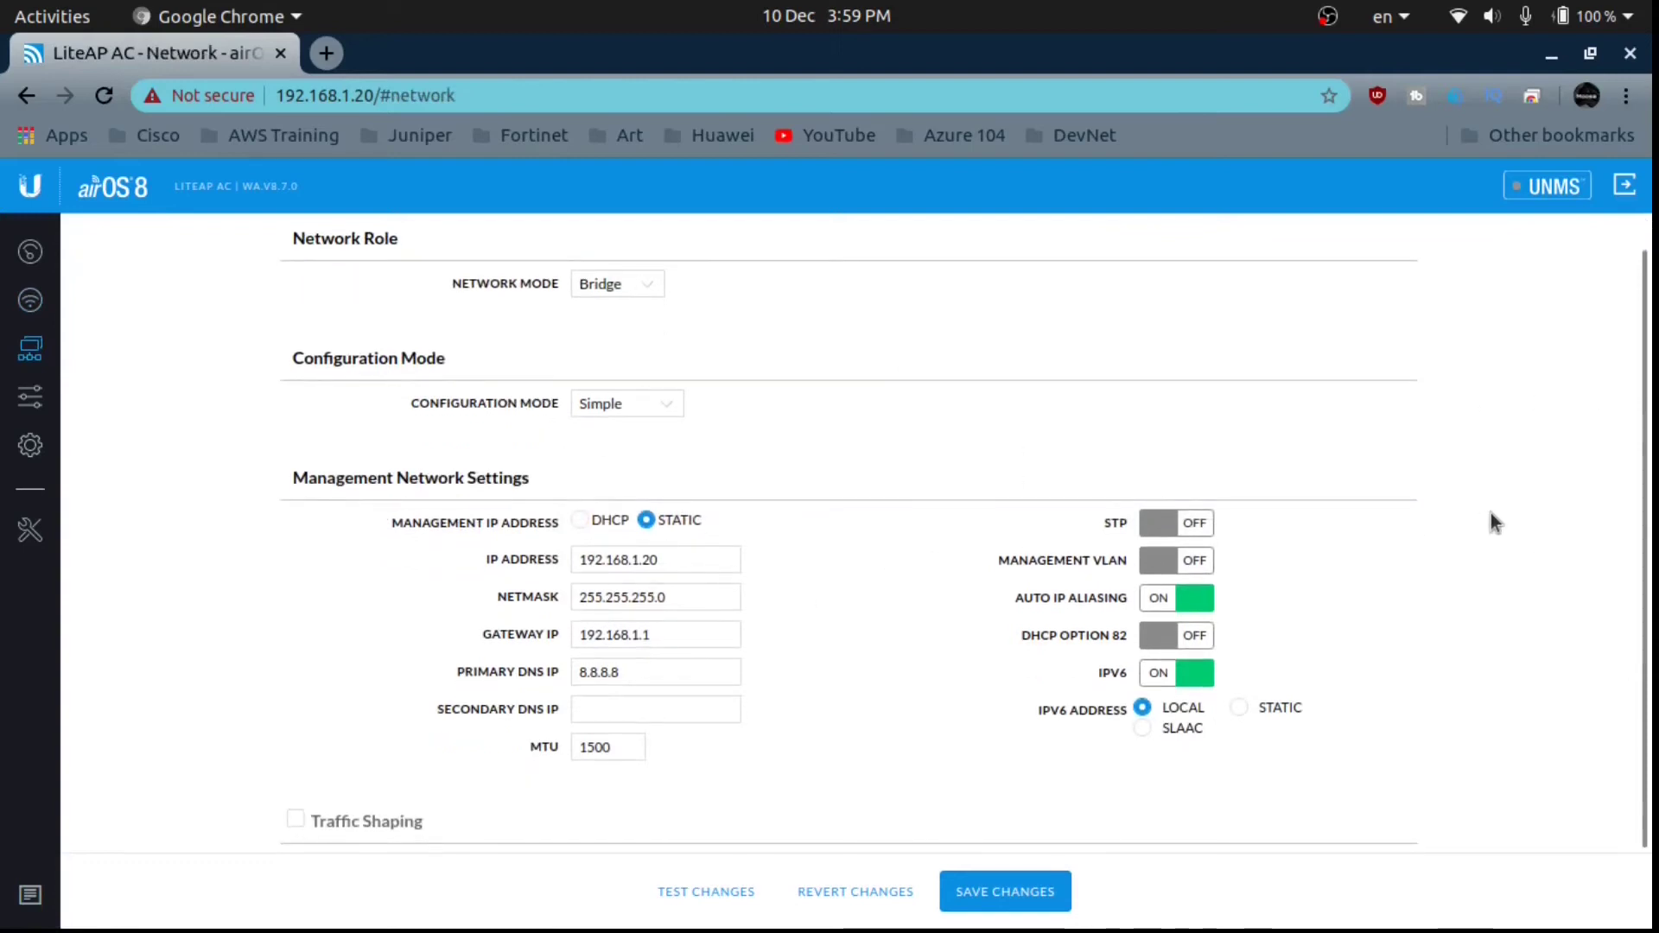
pyautogui.scroll(1, 1646, 522)
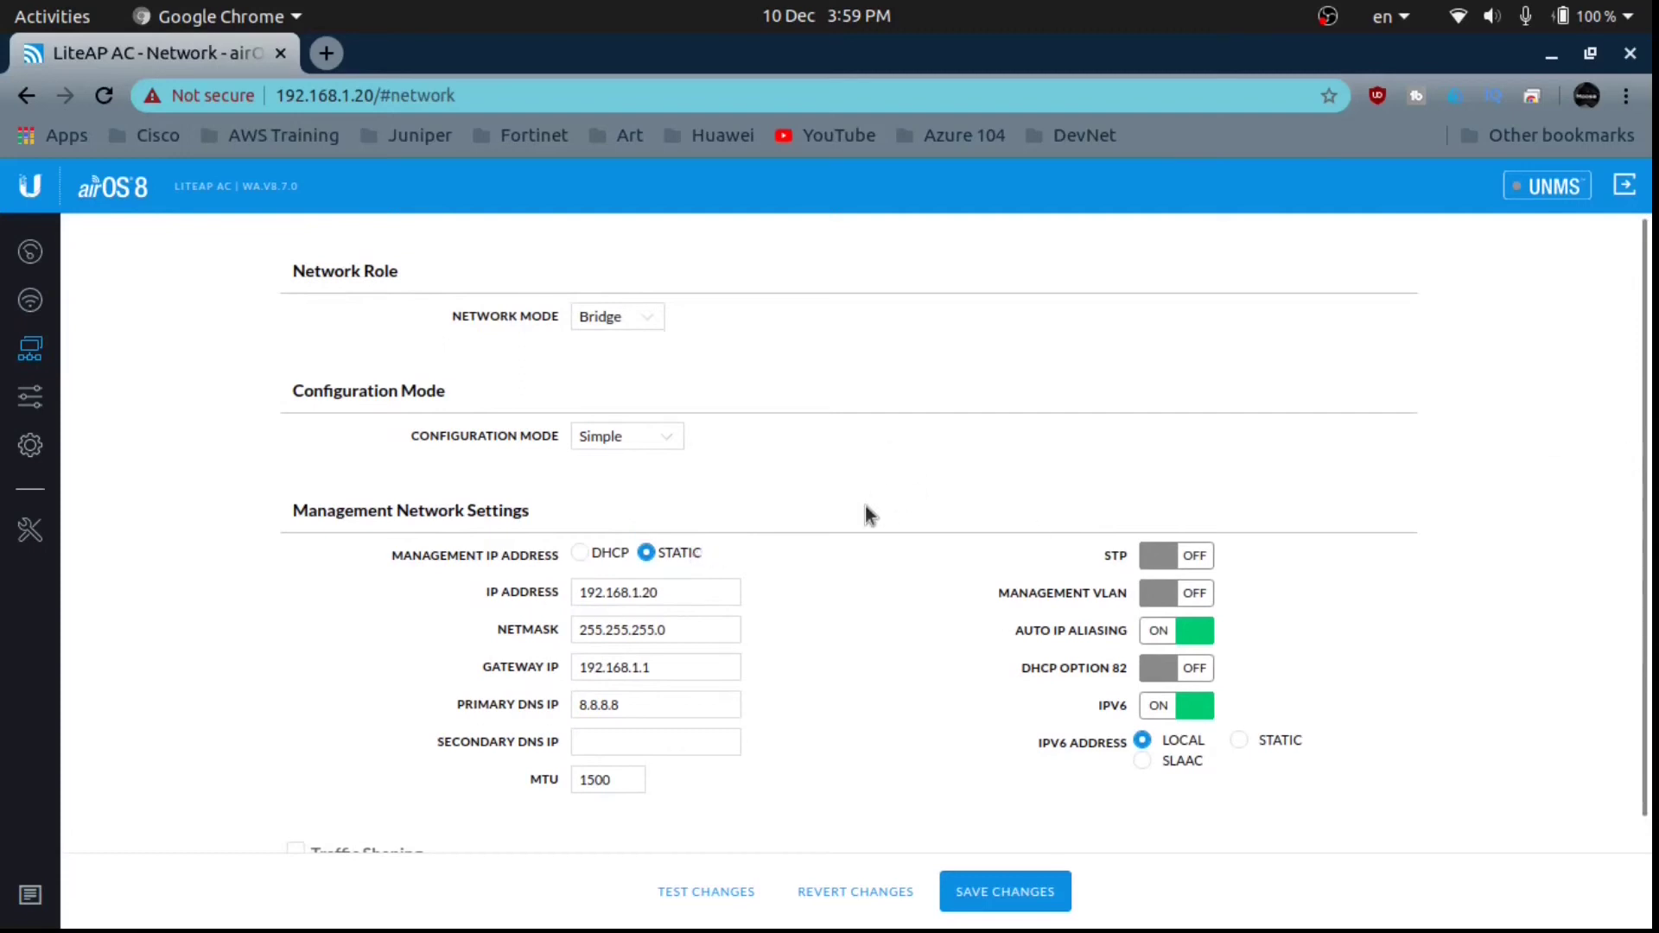
pyautogui.click(682, 592)
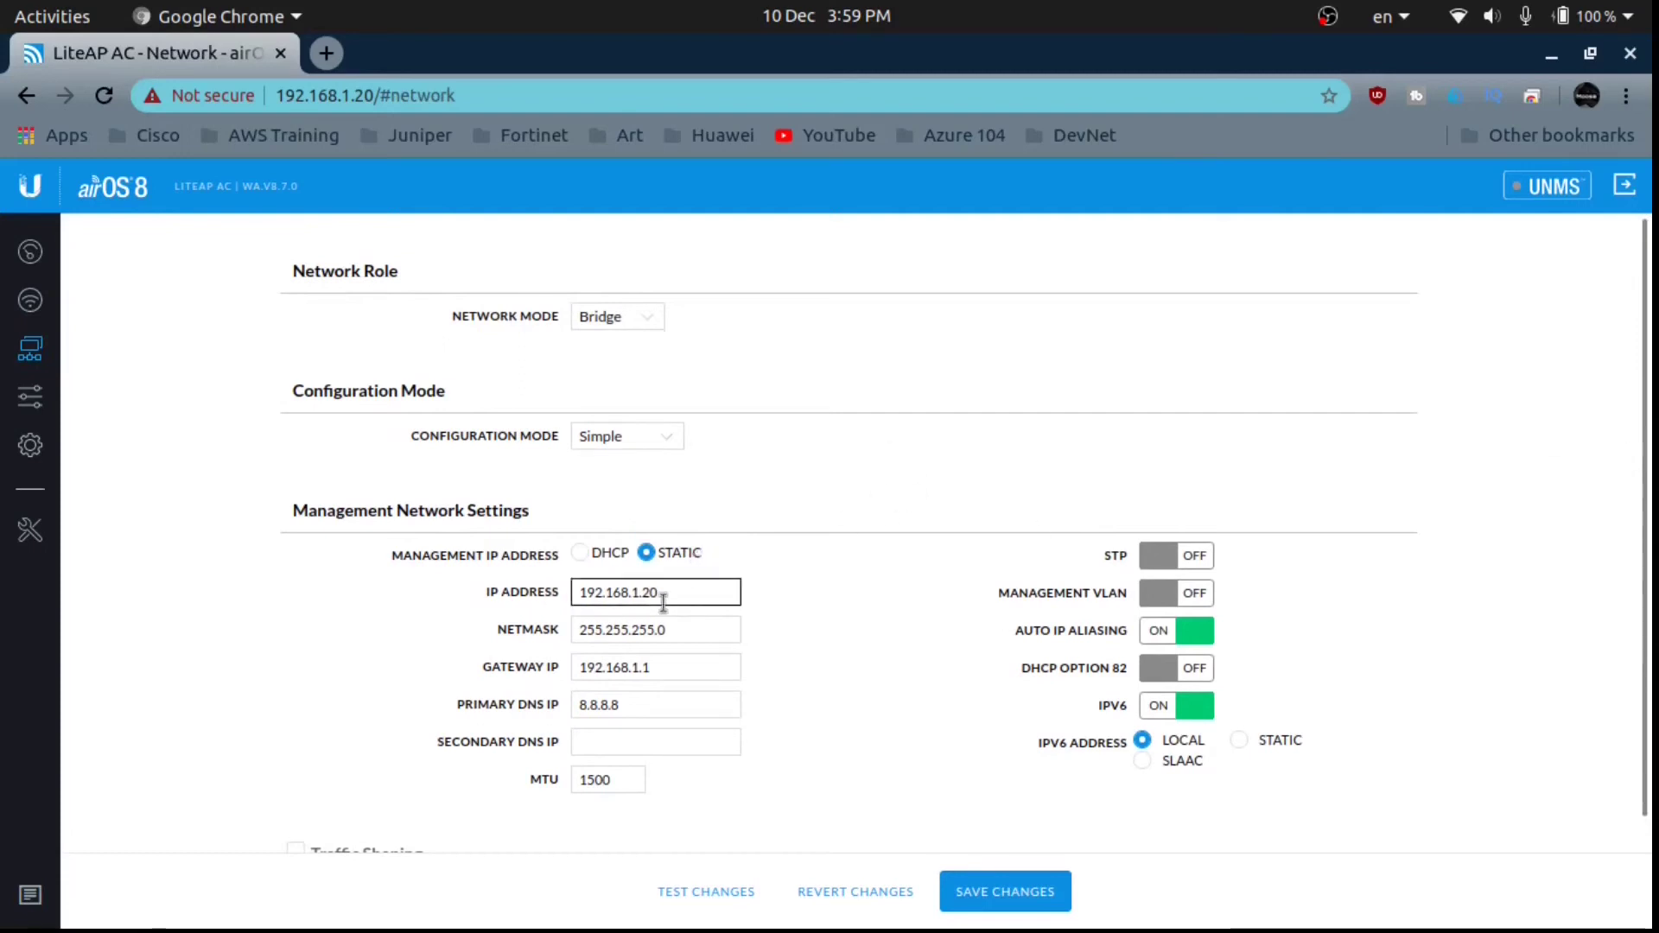
pyautogui.click(643, 319)
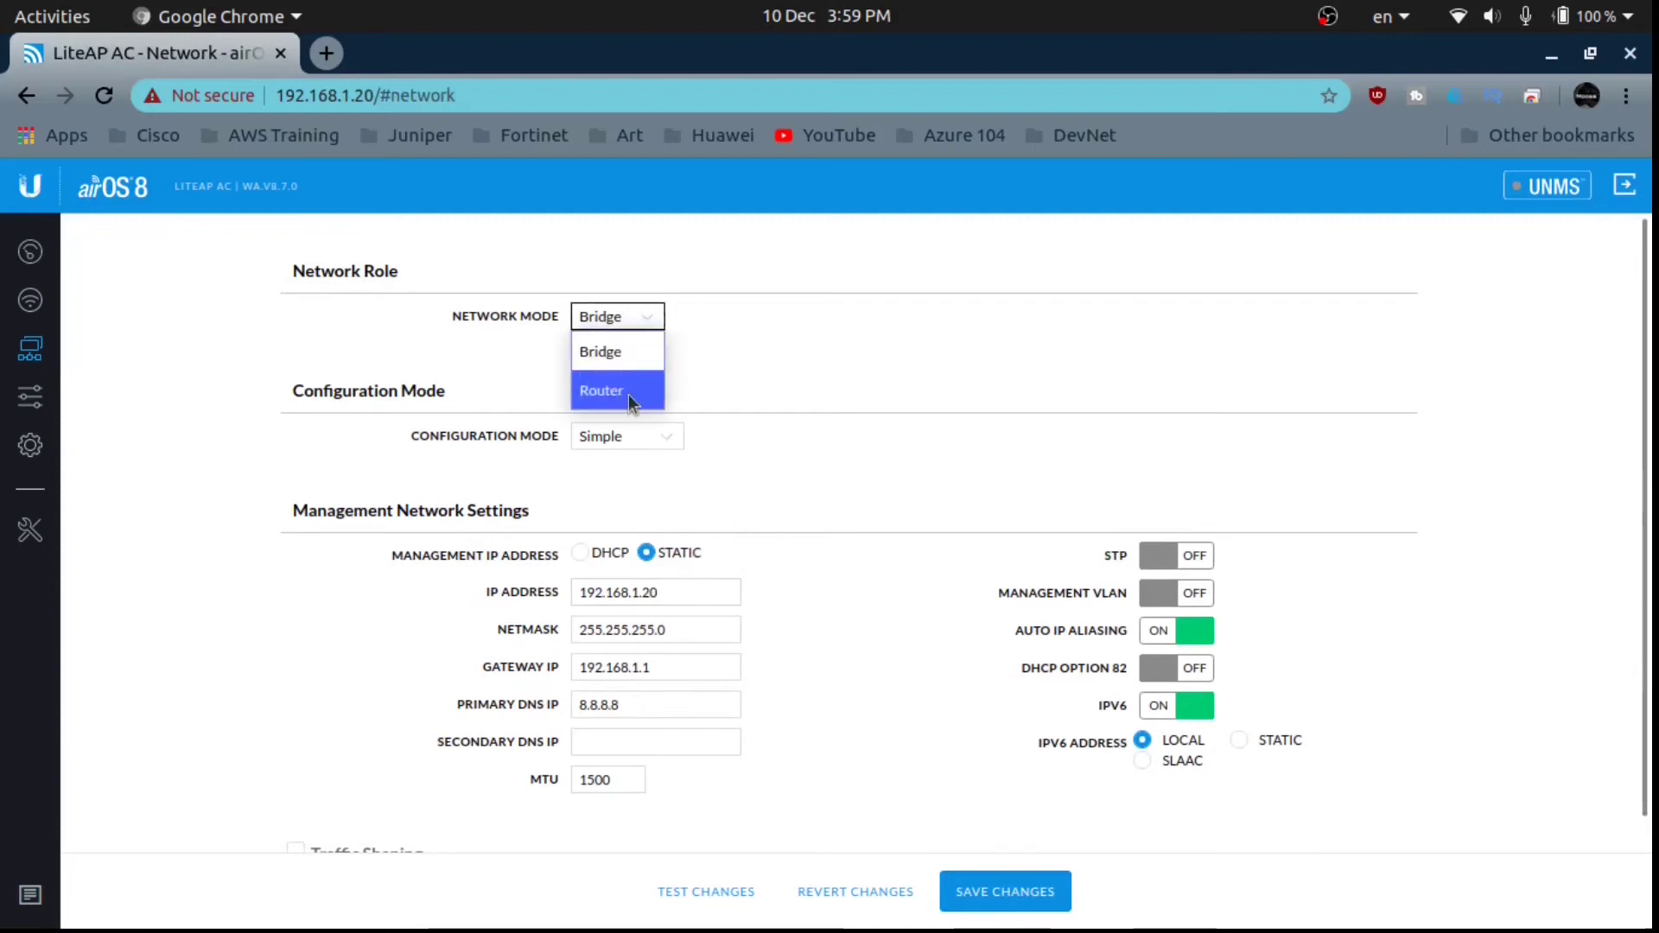
pyautogui.click(627, 394)
pyautogui.click(633, 322)
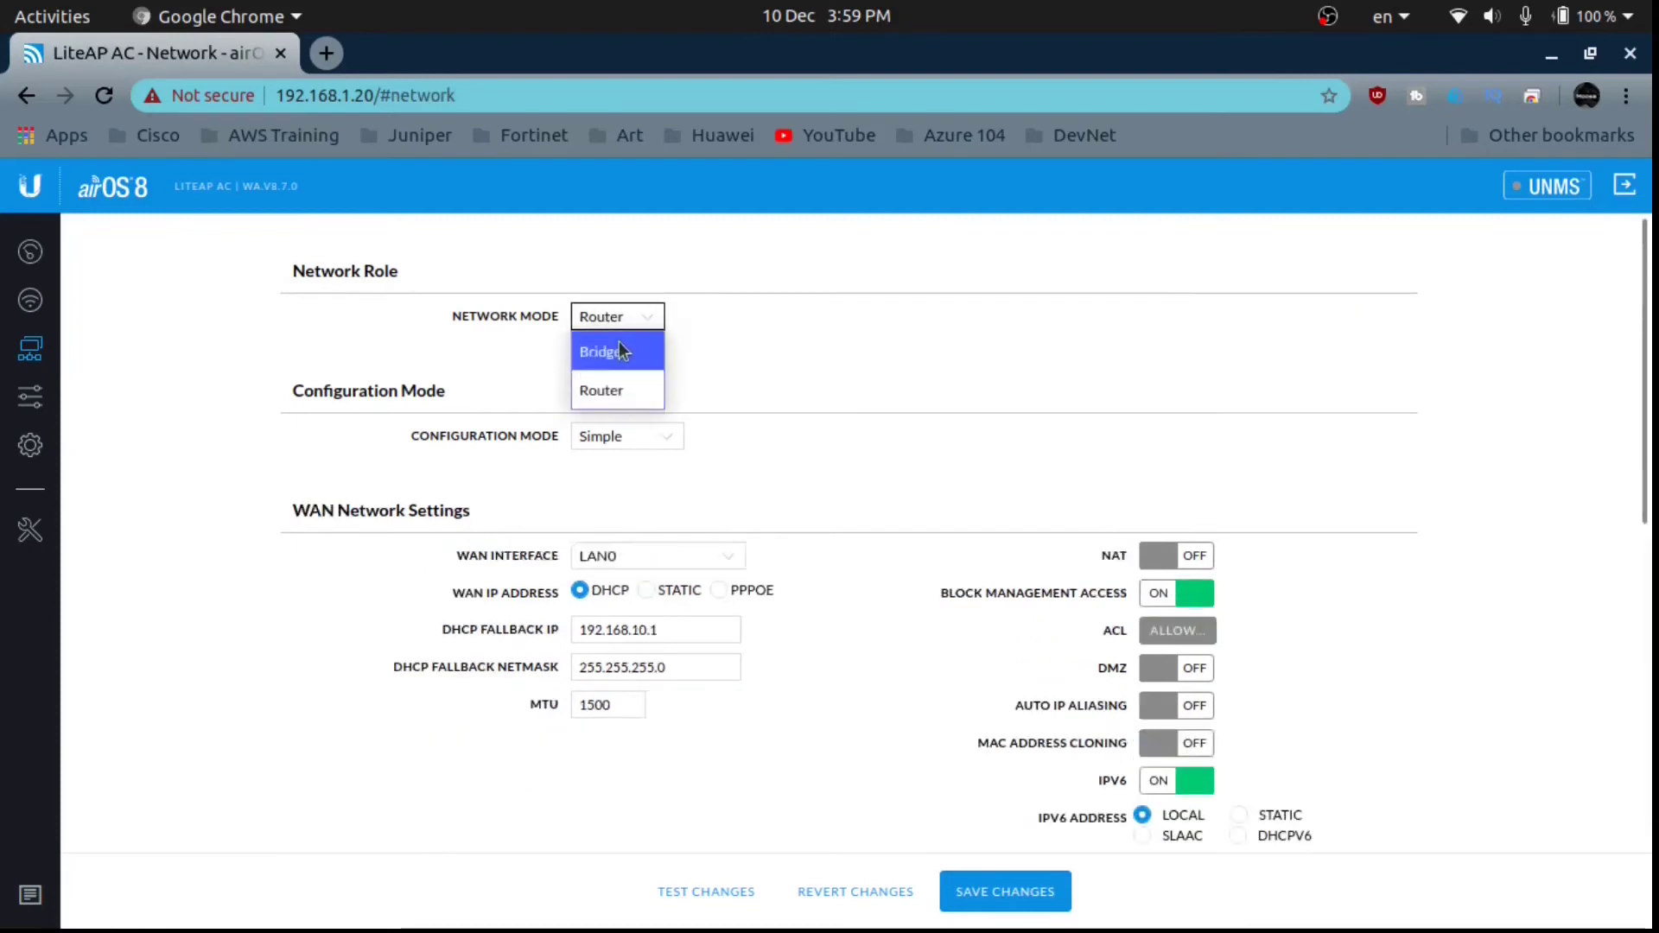
pyautogui.click(618, 349)
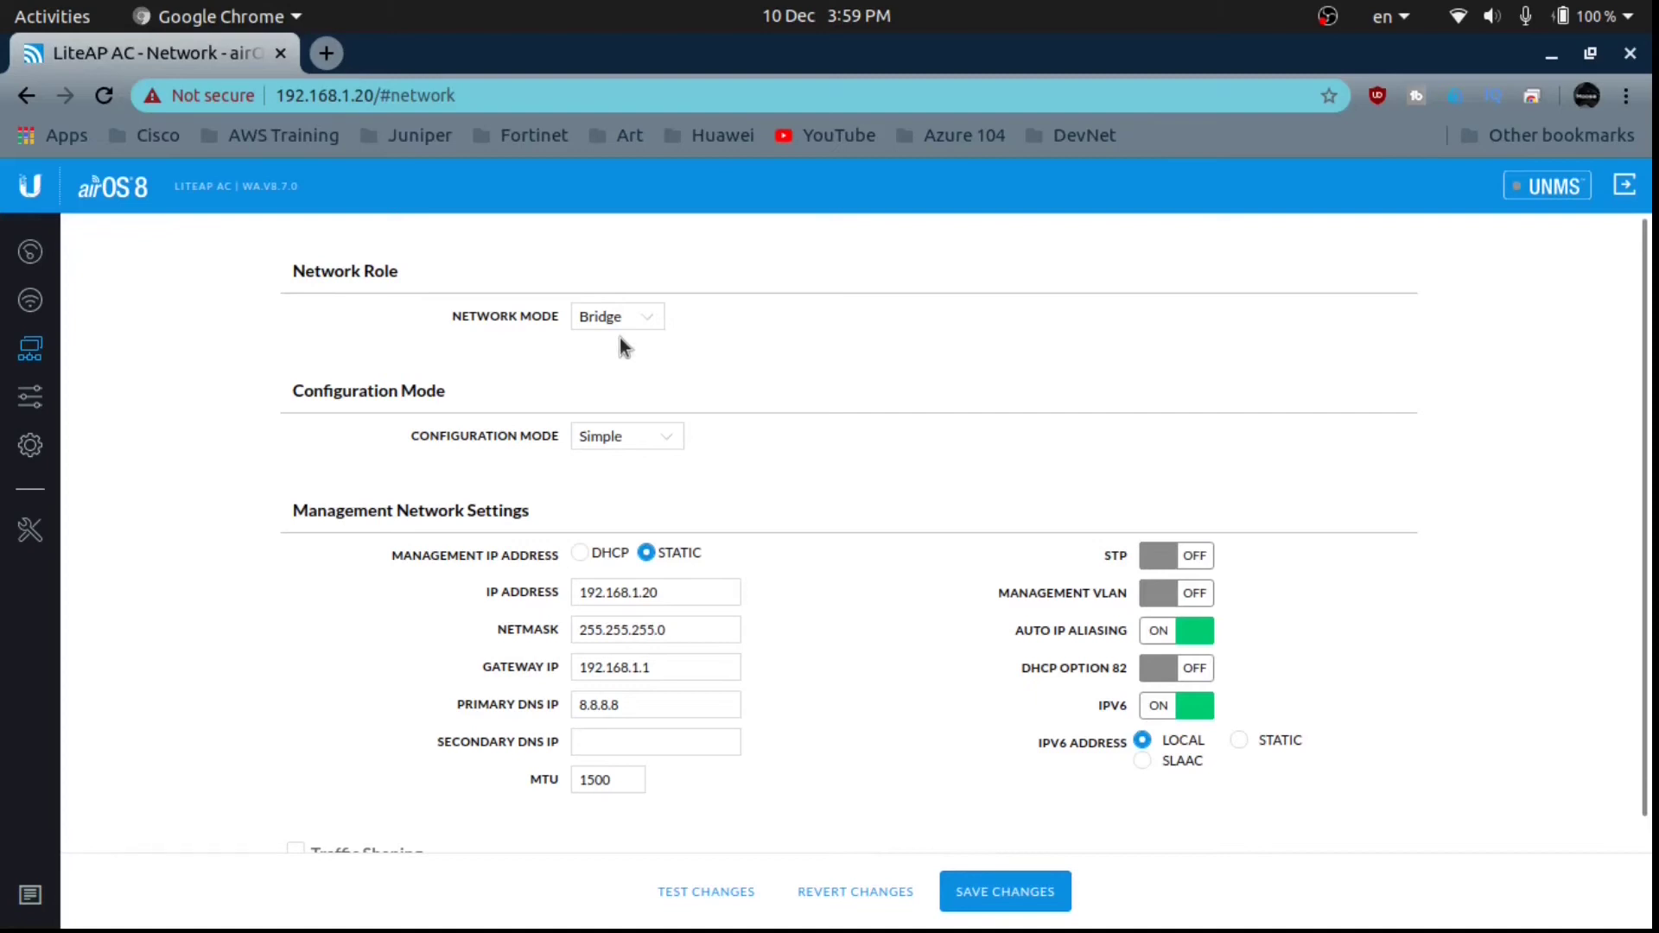
pyautogui.click(29, 397)
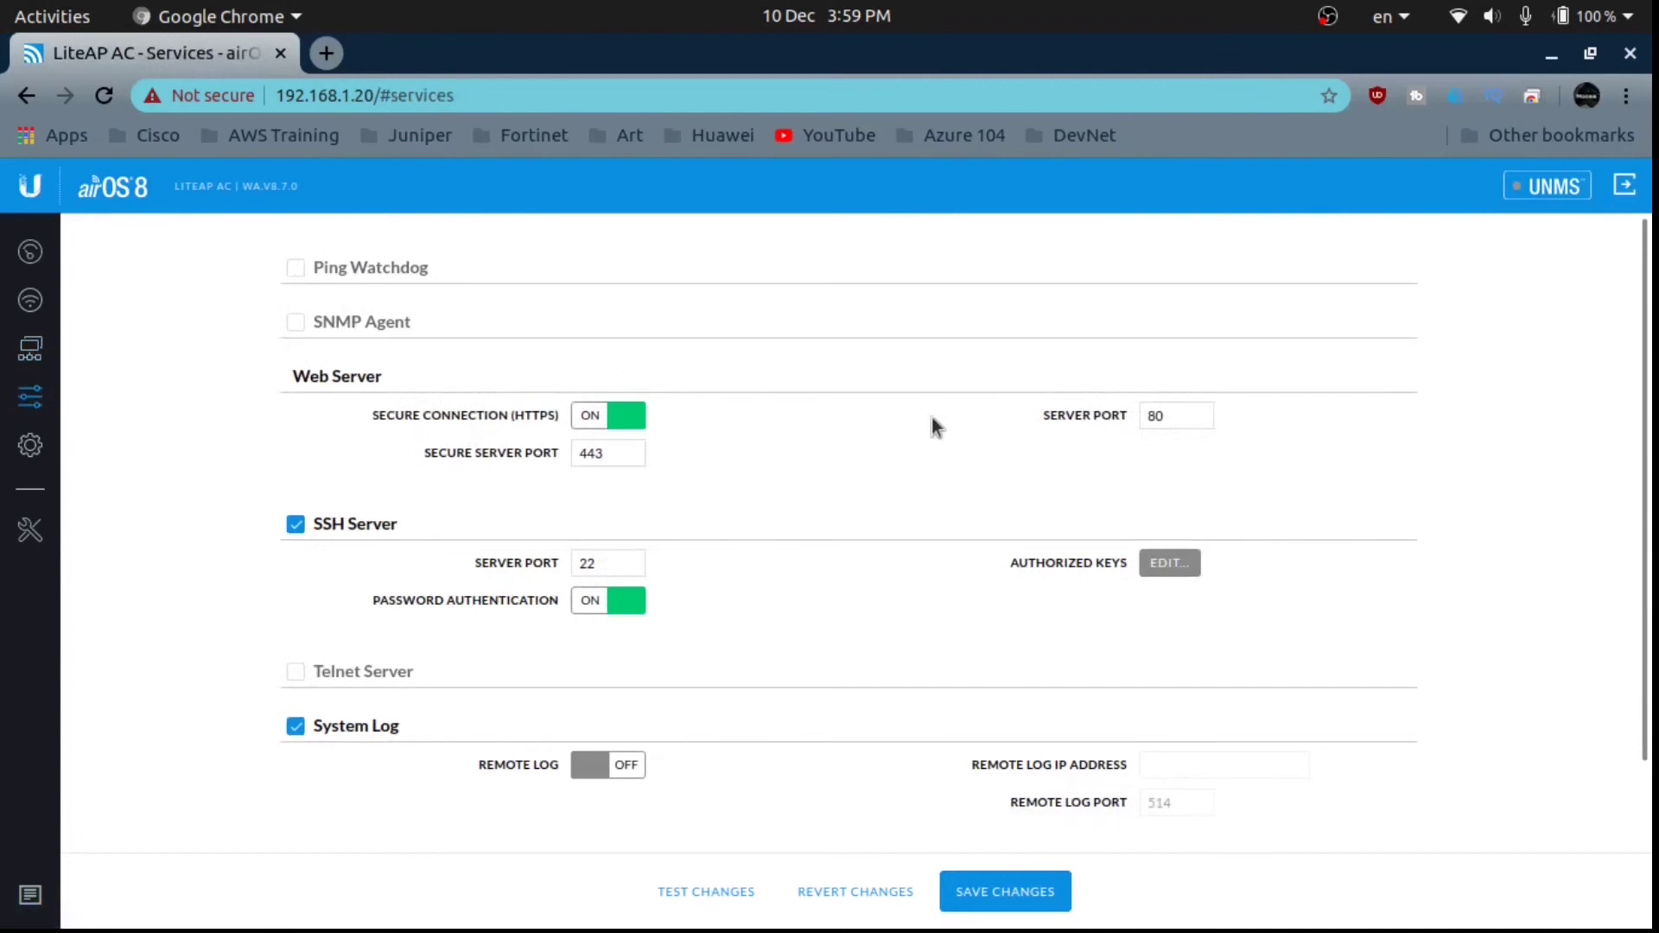
# Focus the Secure Server Port and SSH Server Port fields in the services settings.
pyautogui.click(580, 455)
pyautogui.click(530, 559)
# Open System settings, select the device name LiteAP AC, and bring up the Tools menu.
pyautogui.click(30, 445)
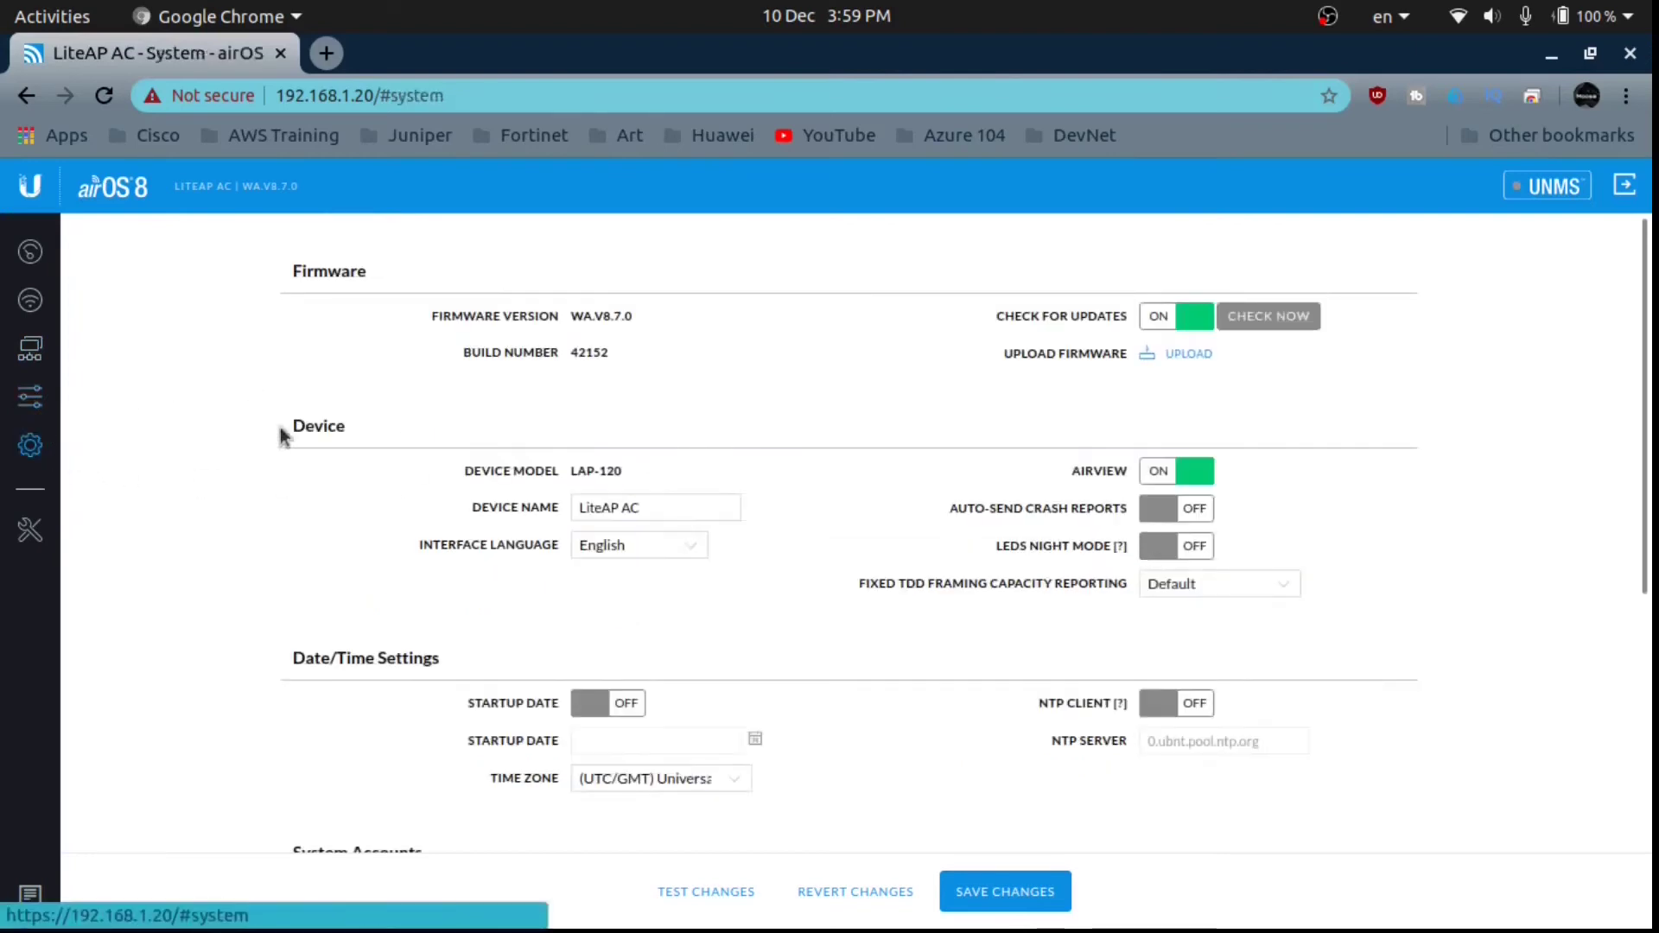
pyautogui.click(709, 508)
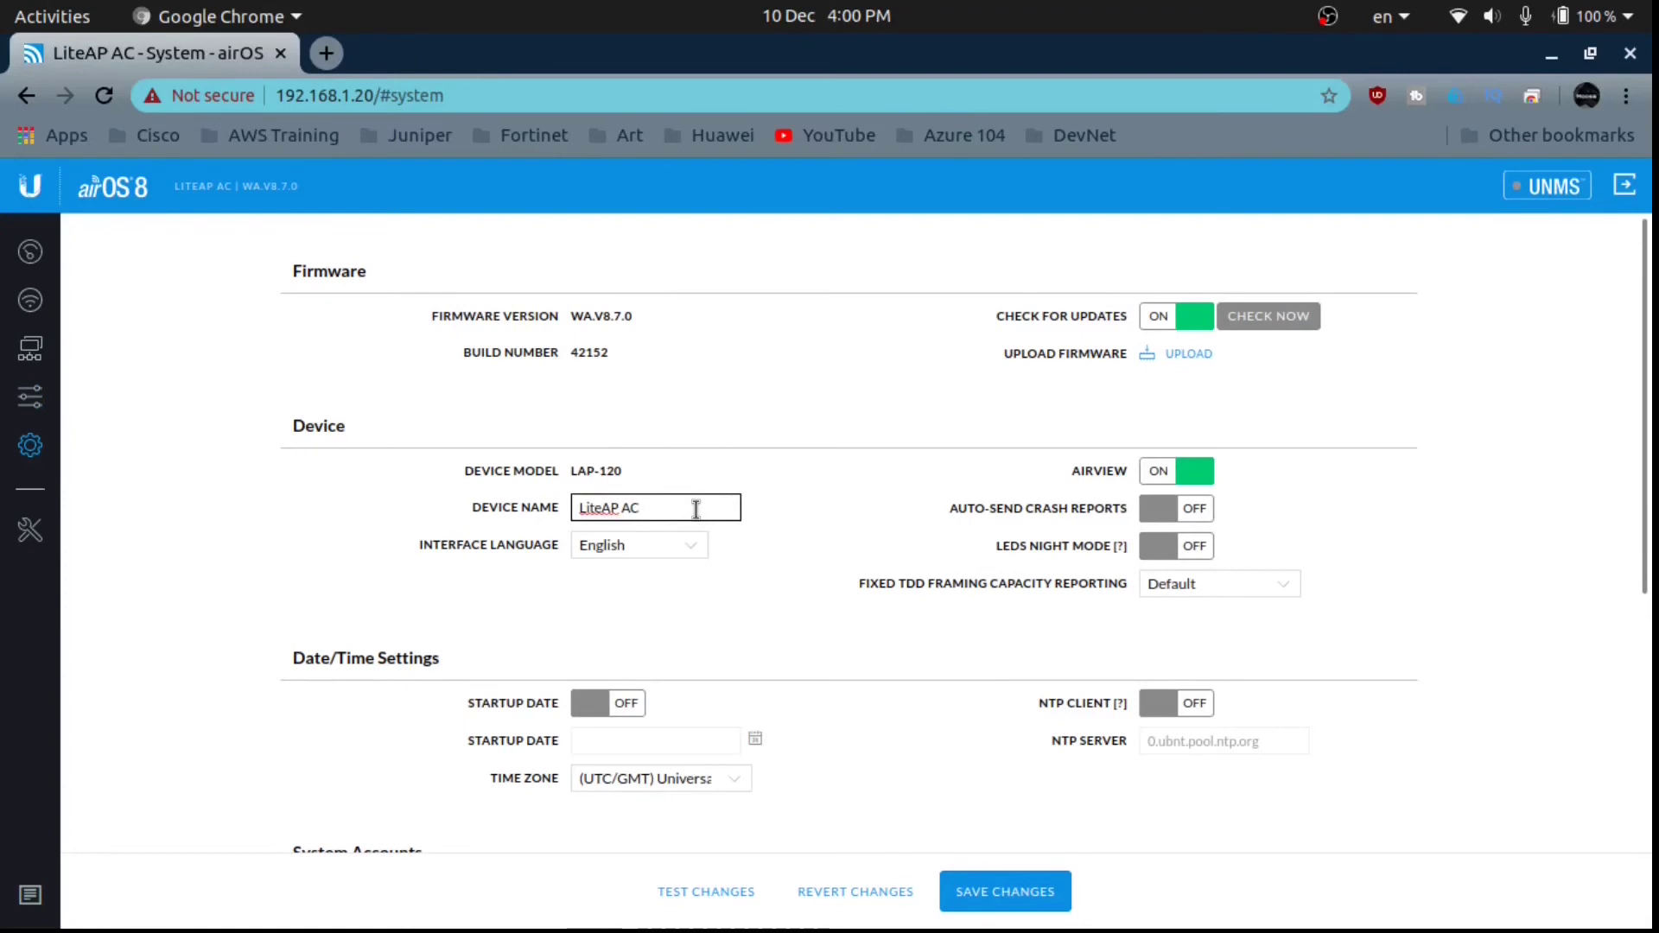
pyautogui.moveTo(695, 509); pyautogui.dragTo(528, 511)
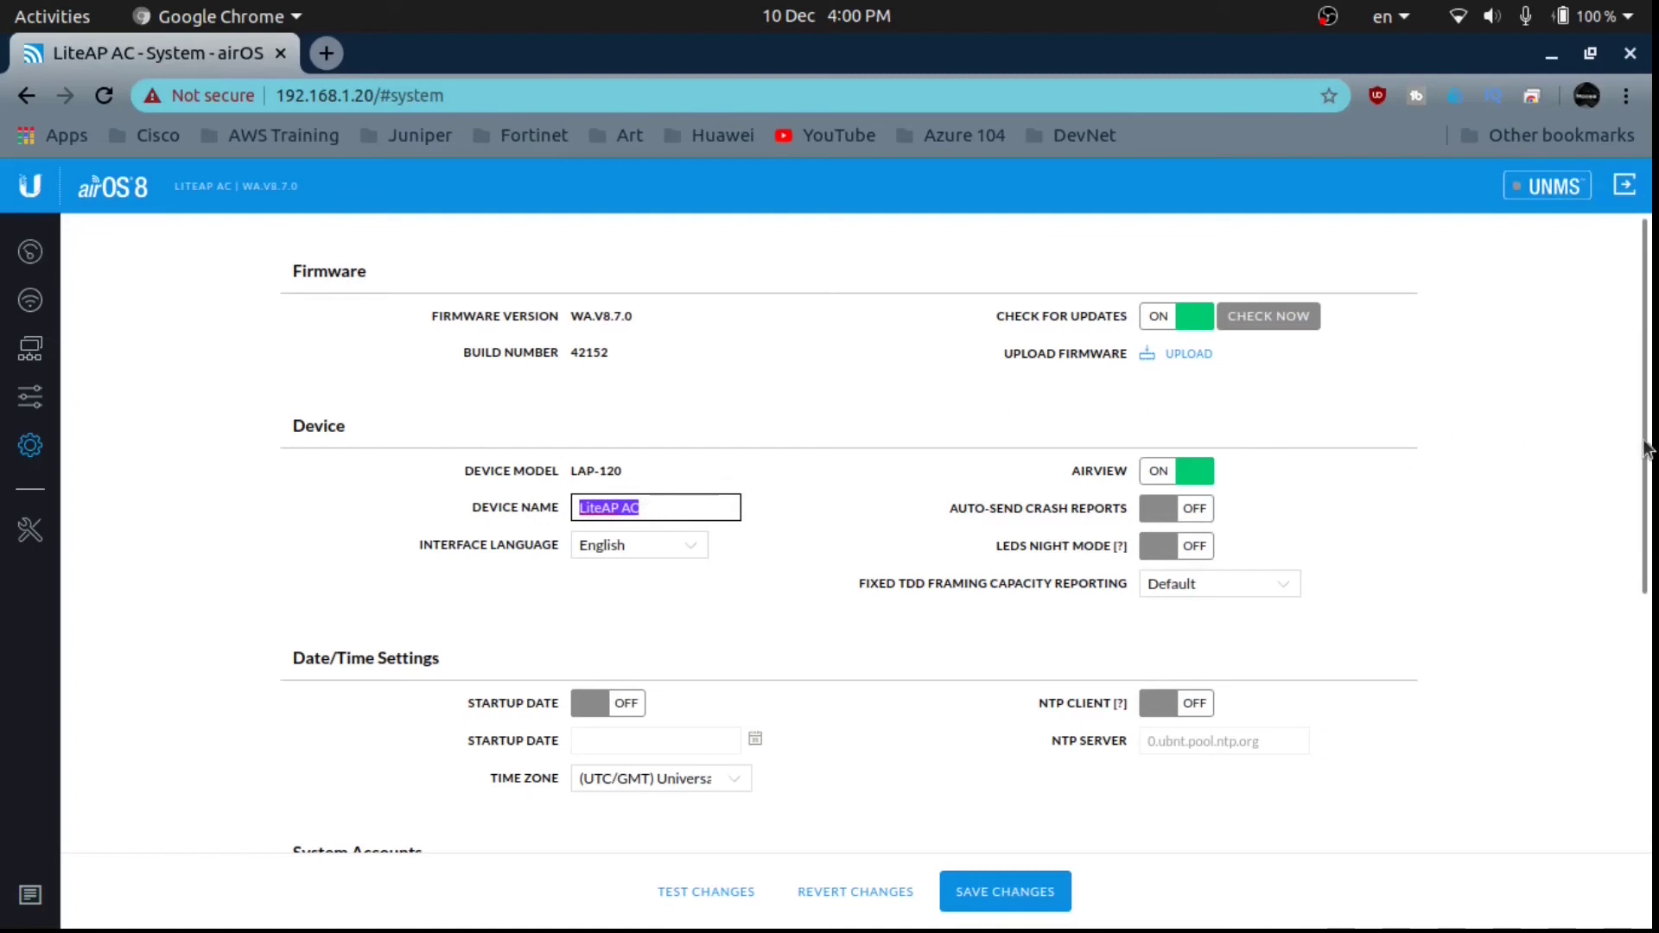
pyautogui.moveTo(1646, 450); pyautogui.dragTo(1644, 484)
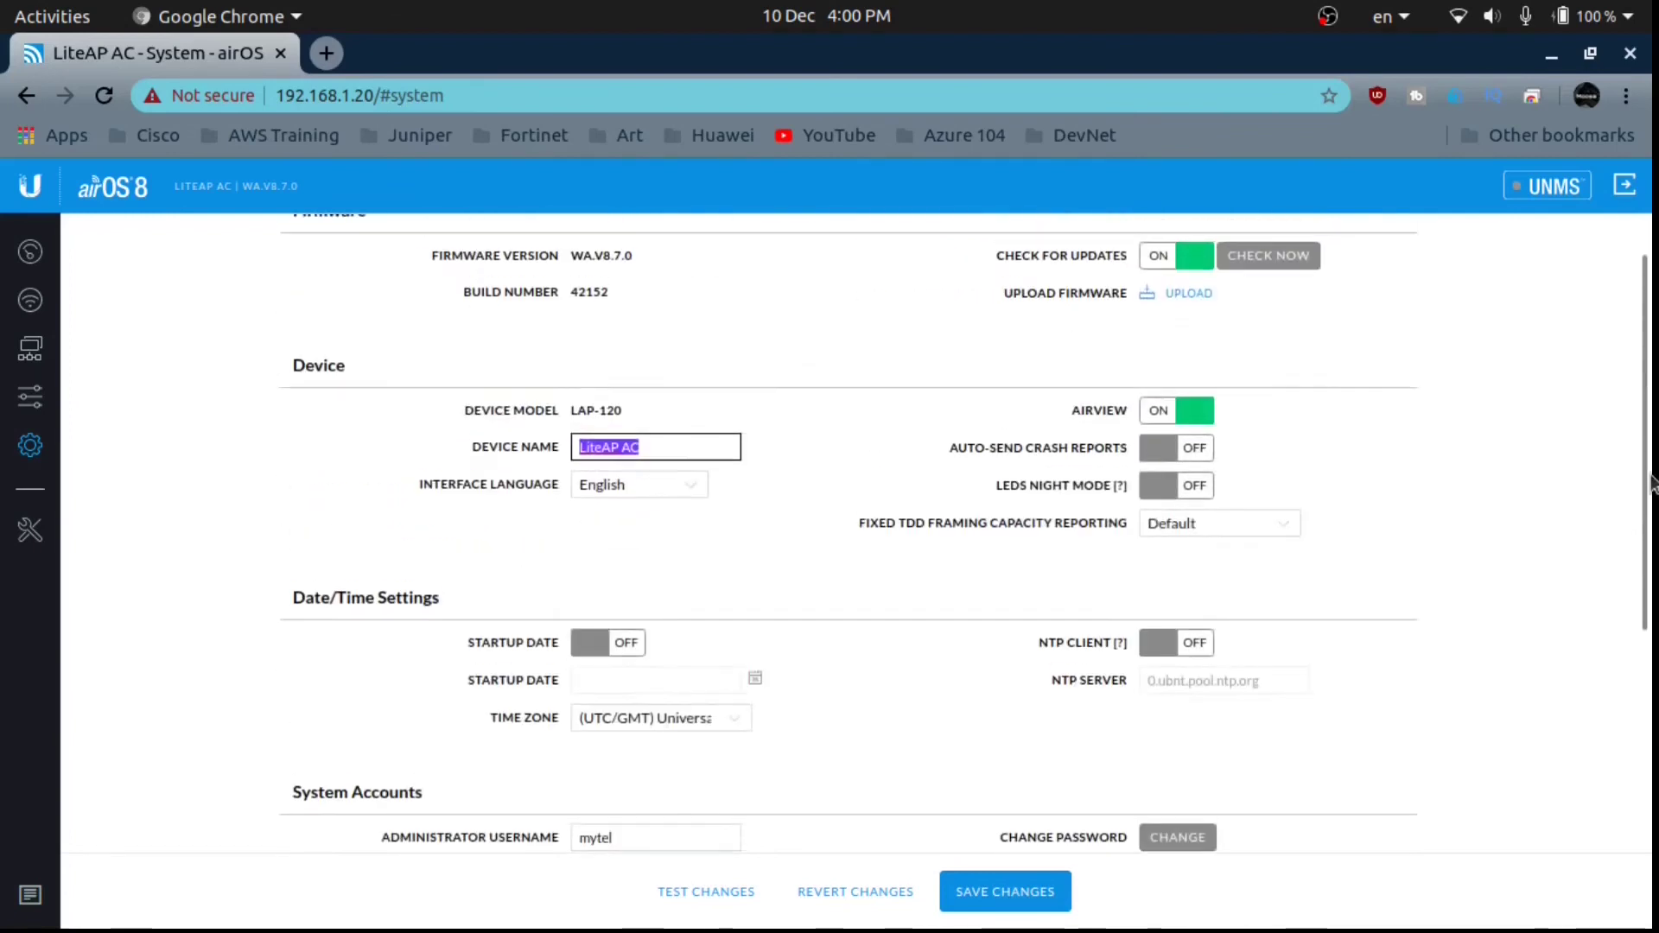
pyautogui.click(31, 528)
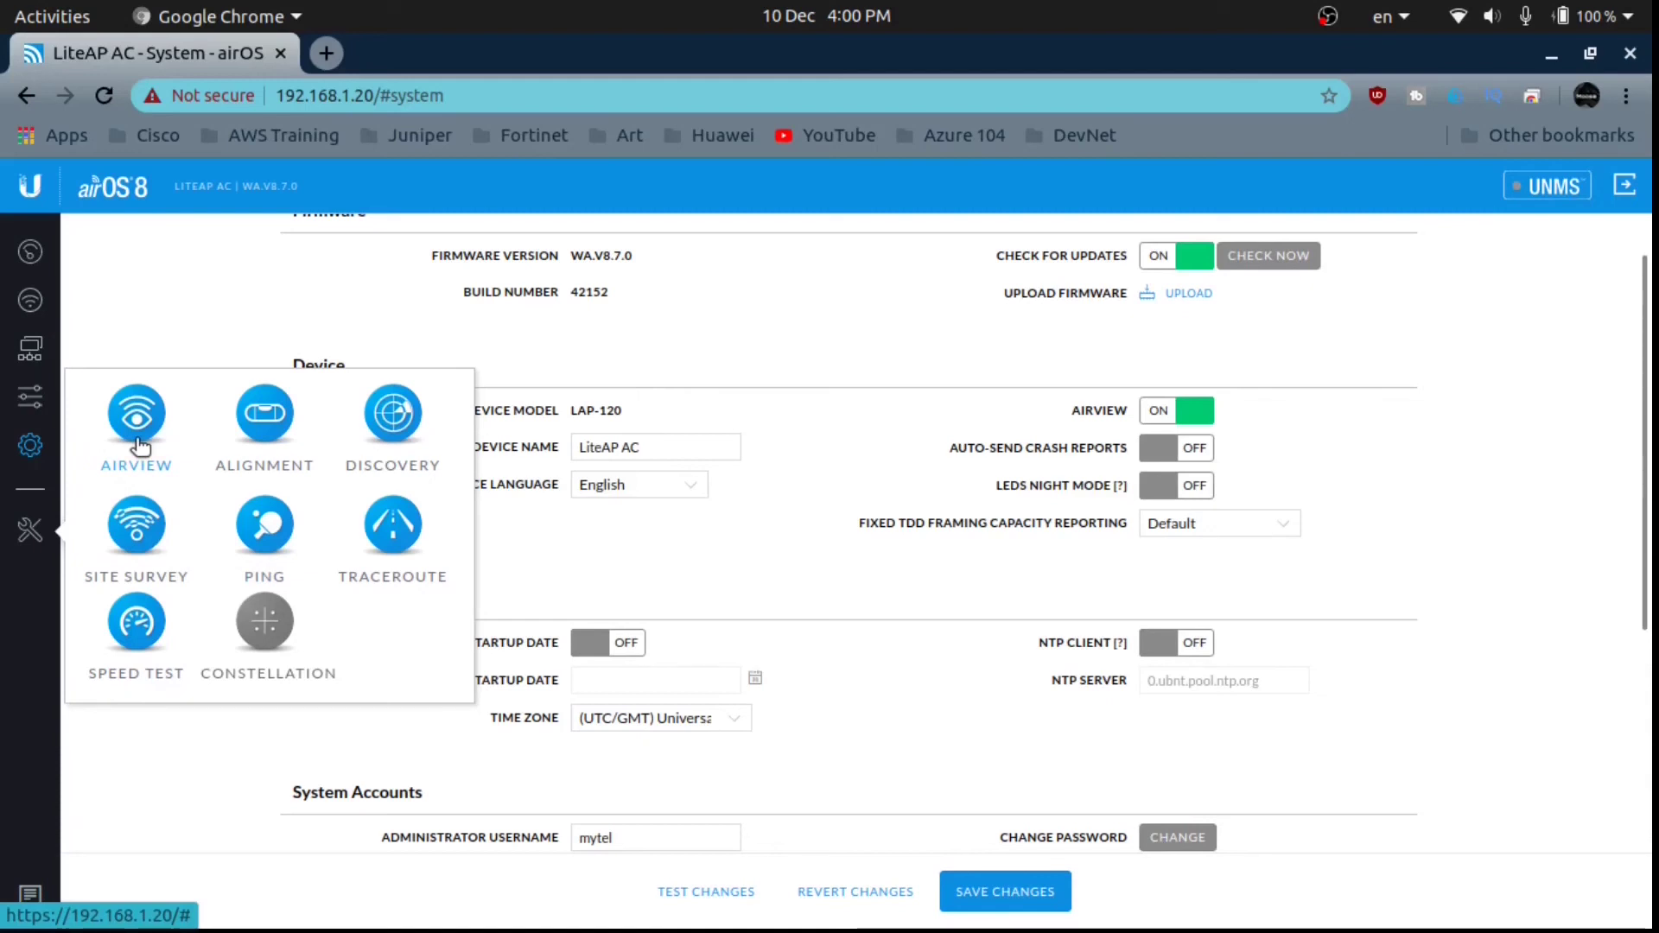
# Launch AirView, scroll through its 5100–5900 MHz spectrum graphs, then close it.
pyautogui.click(136, 414)
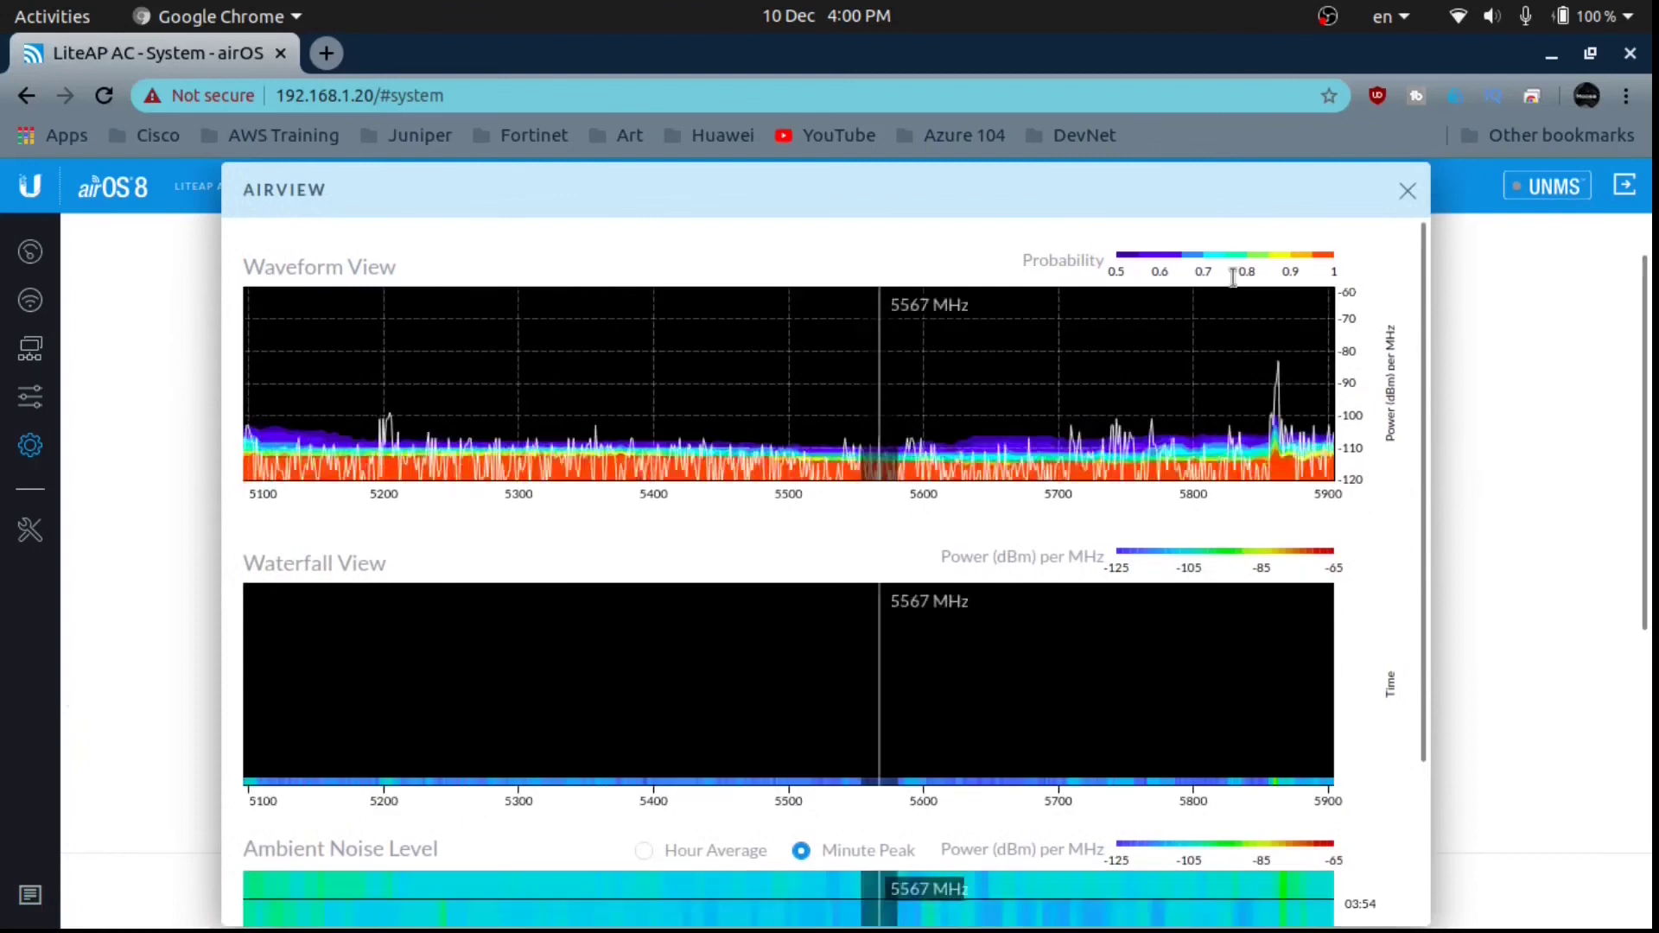
pyautogui.moveTo(1422, 288); pyautogui.dragTo(1418, 553)
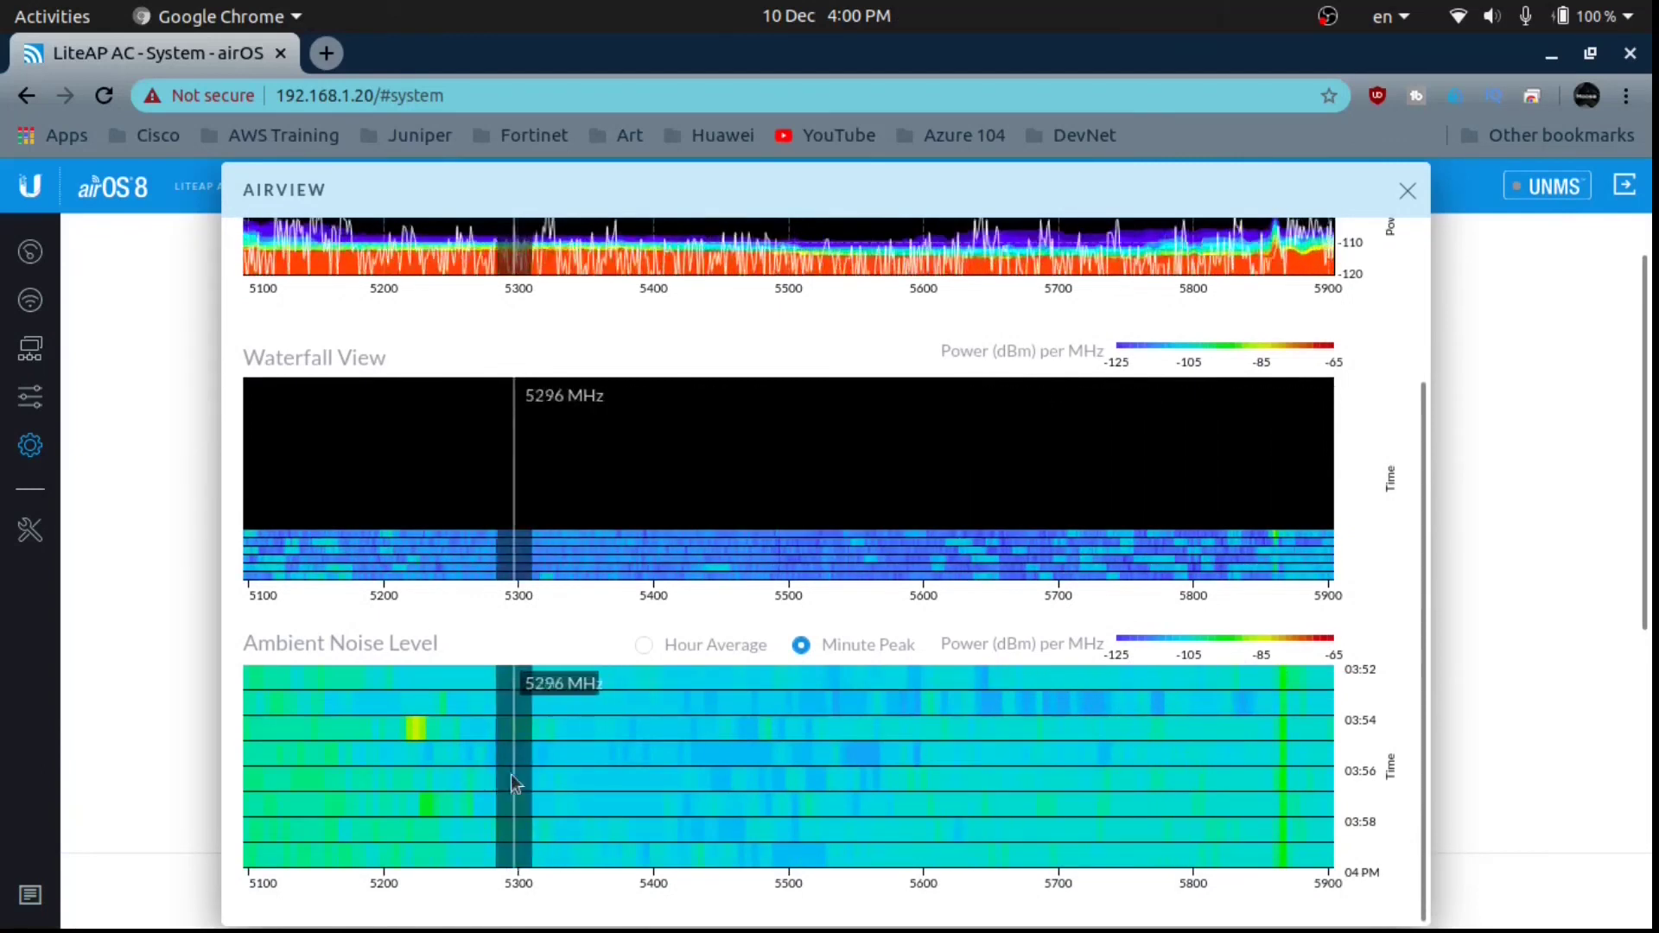
pyautogui.moveTo(1419, 650); pyautogui.dragTo(1425, 493)
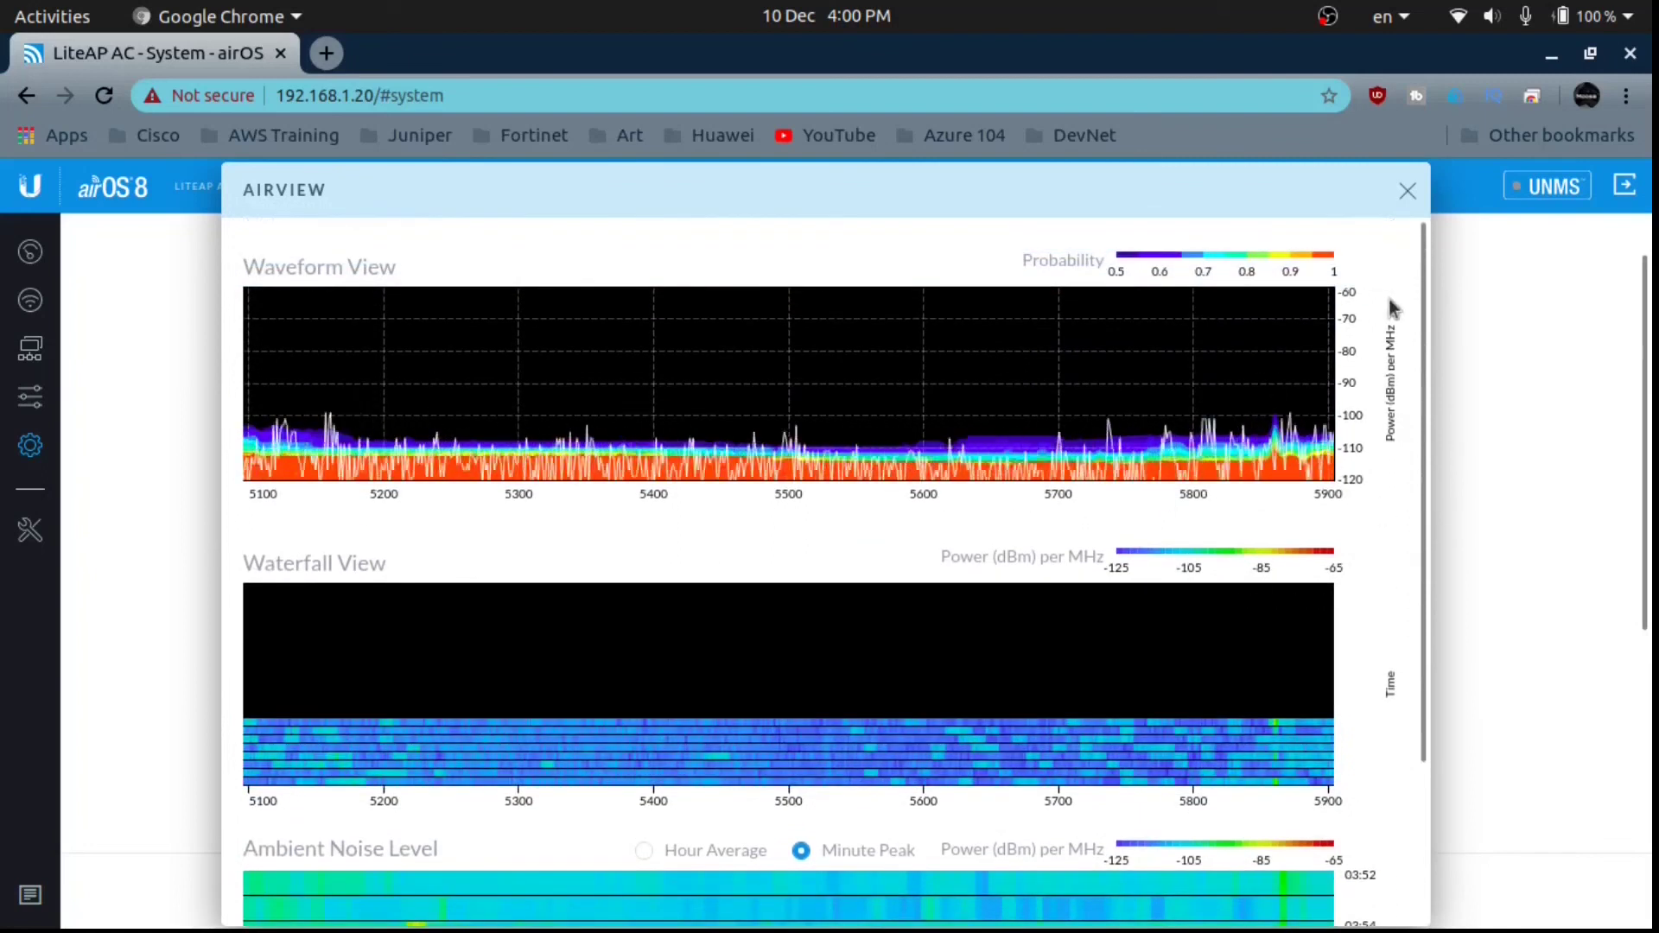
pyautogui.click(1407, 191)
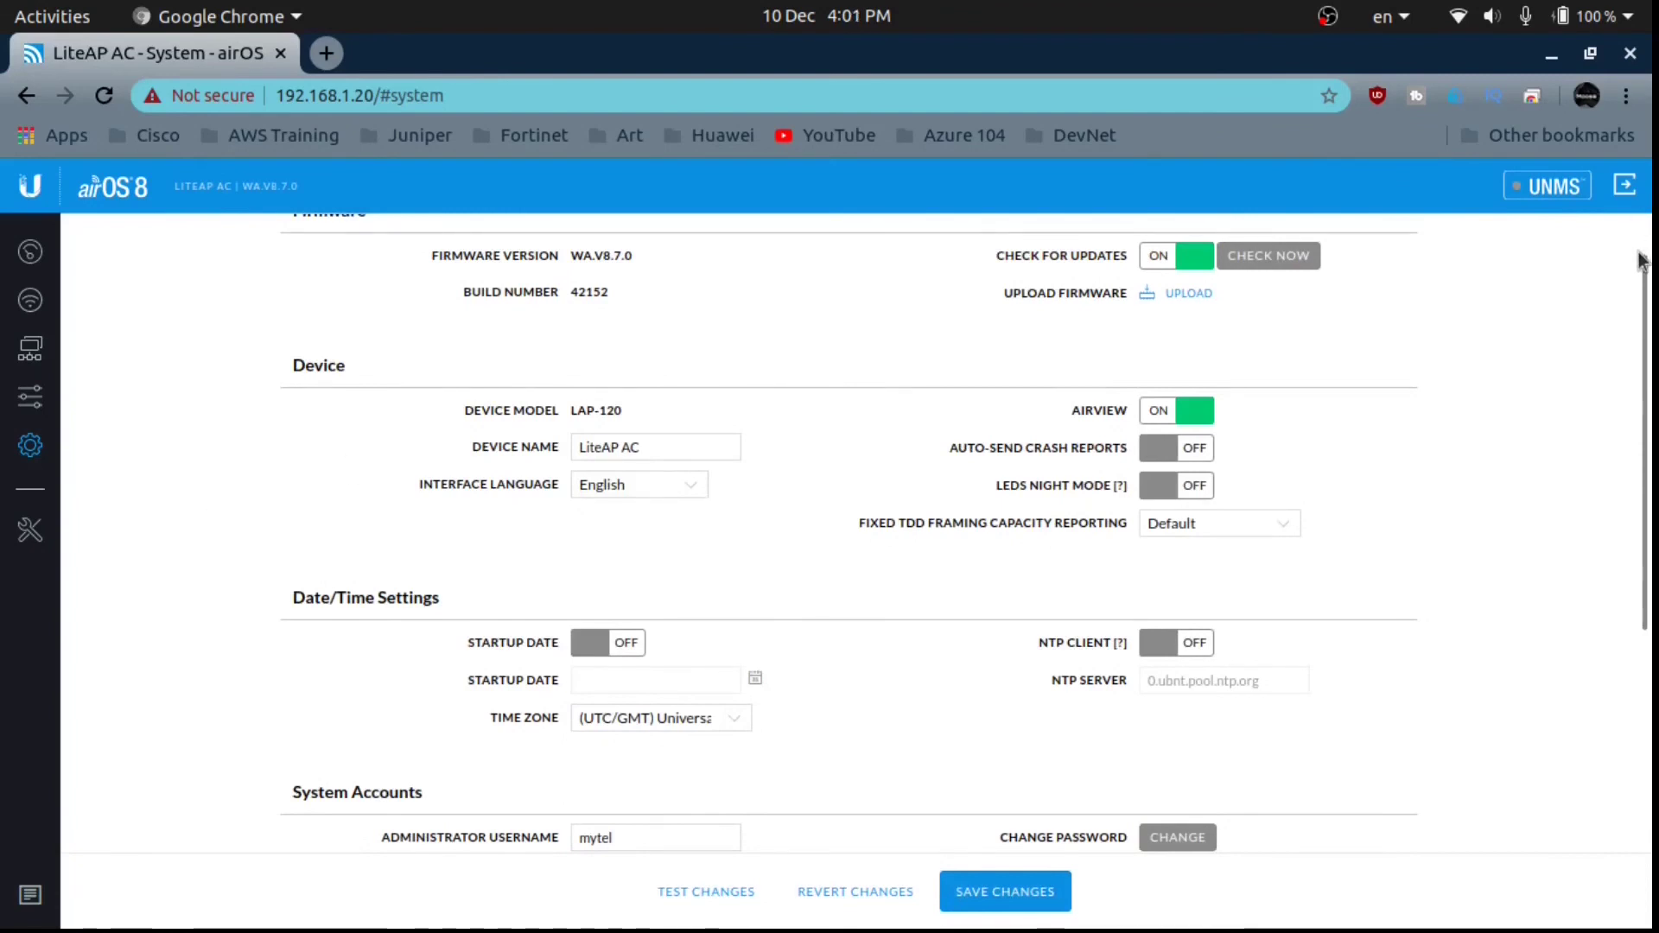
# Return to the Dashboard and select the SSID value ubnt.
pyautogui.moveTo(1644, 259); pyautogui.dragTo(1650, 225)
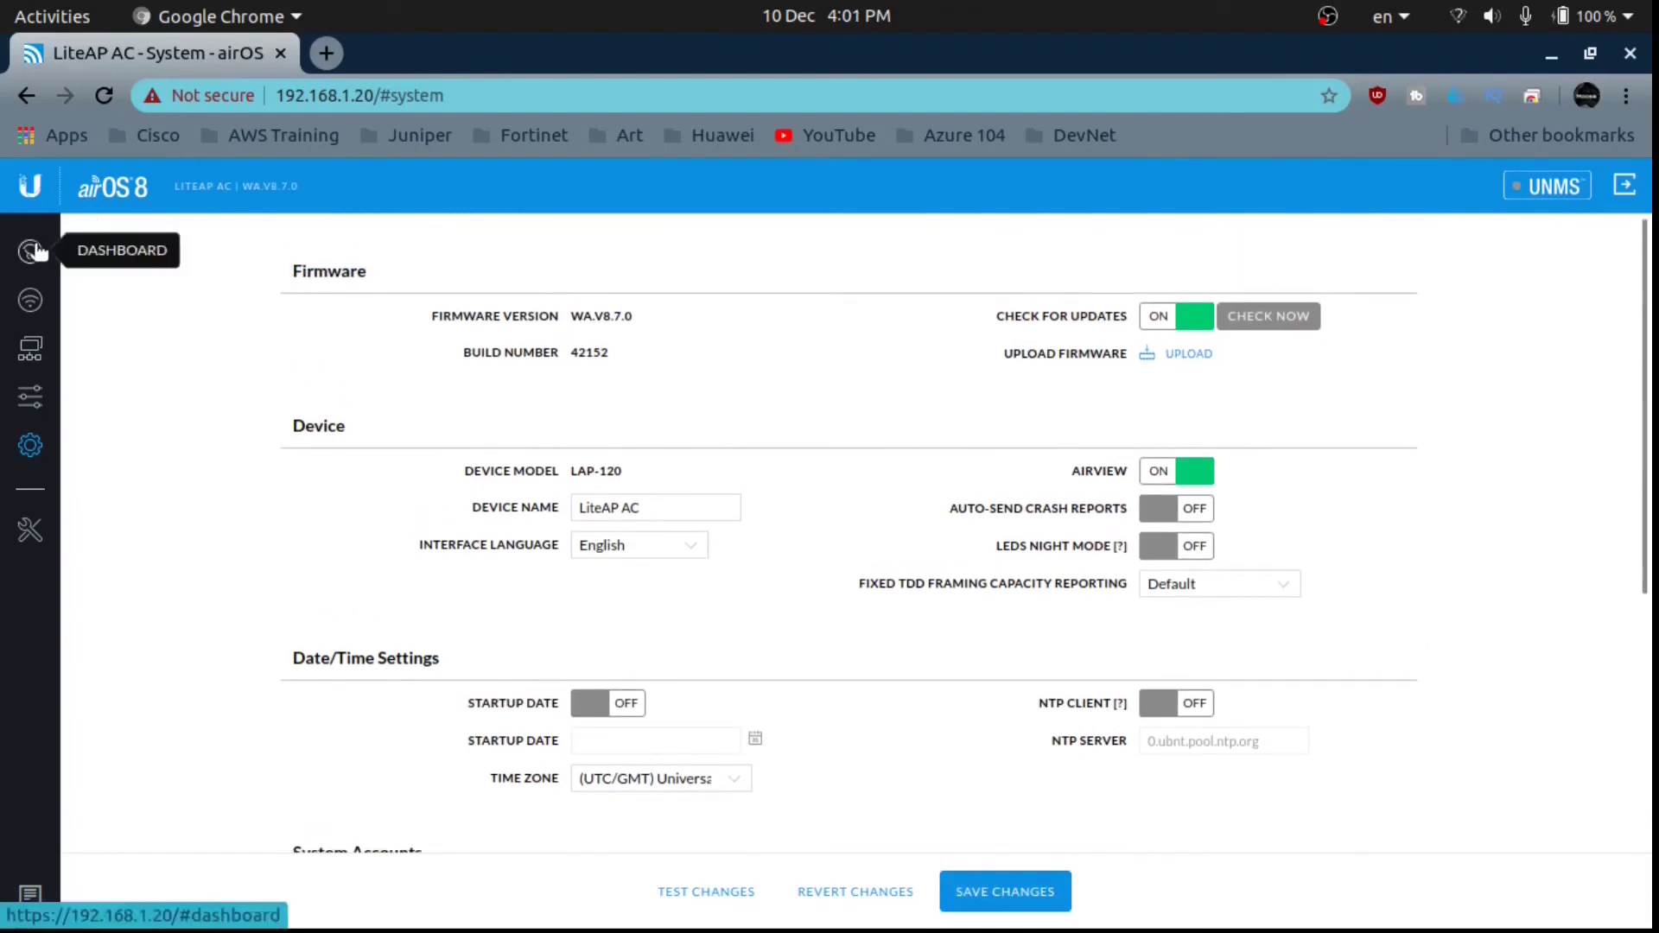
pyautogui.click(31, 251)
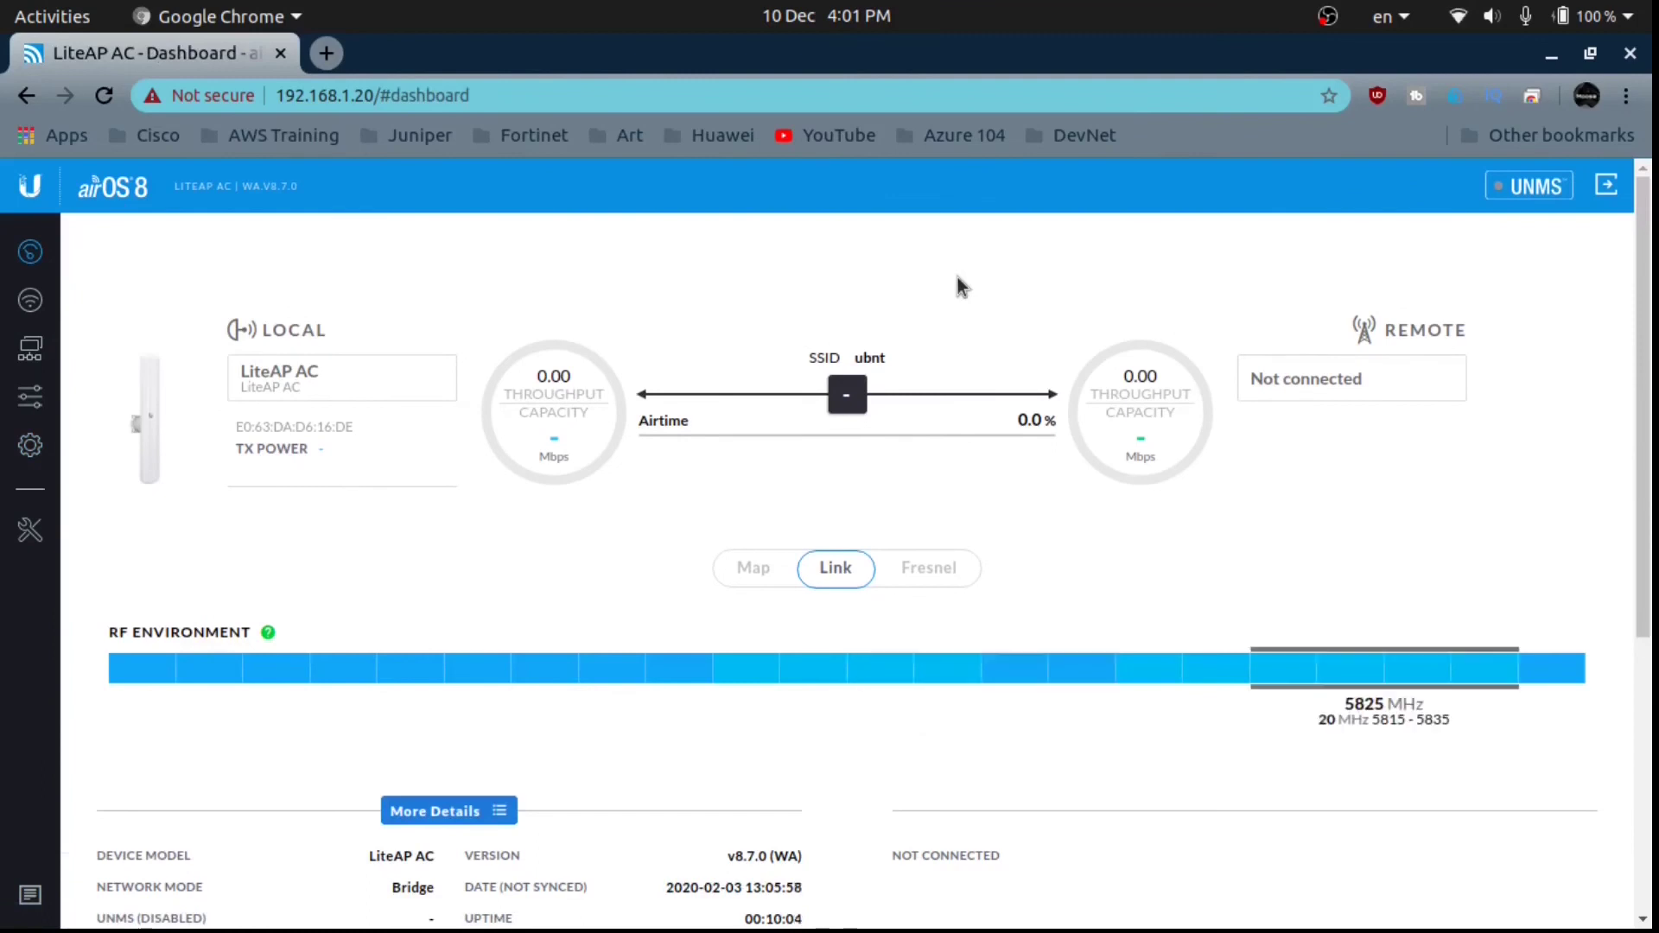
pyautogui.doubleClick(866, 359)
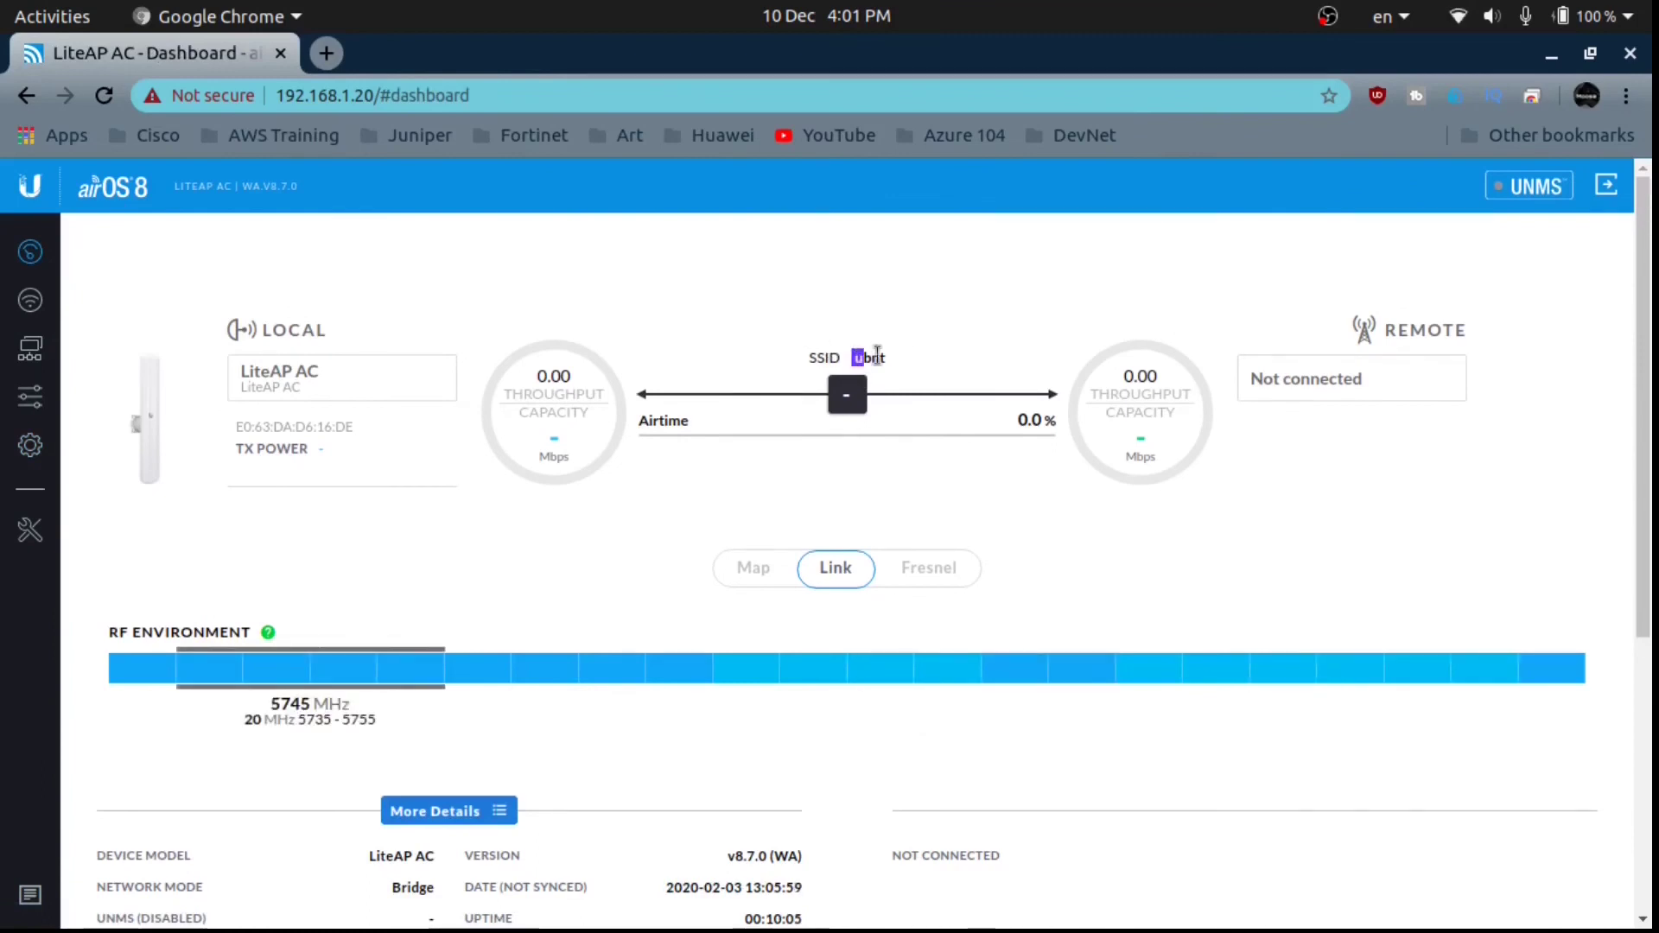